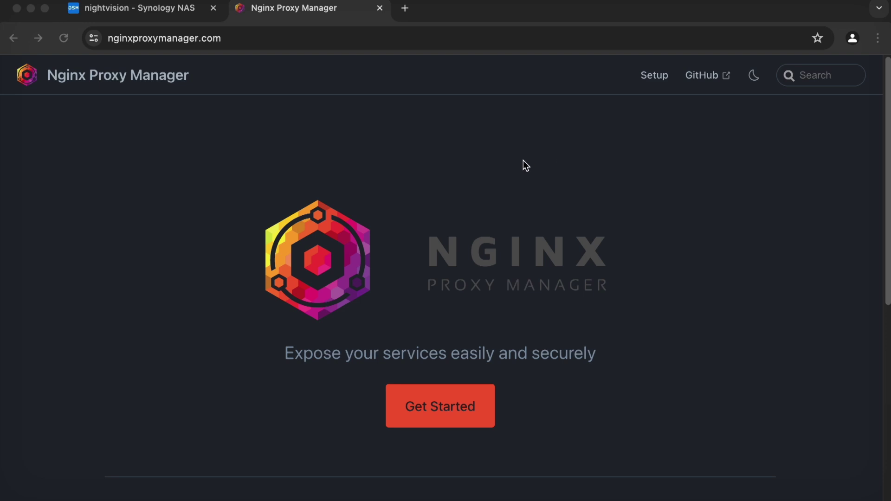
# Search Google for 'nginx proxy manager' and open the official nginxproxymanager.com site.
pyautogui.doubleClick(187, 38)
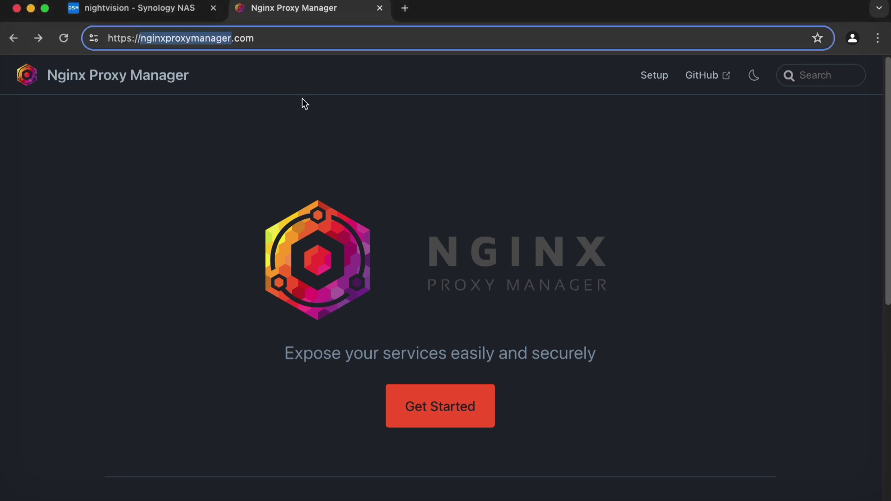
pyautogui.click(458, 144)
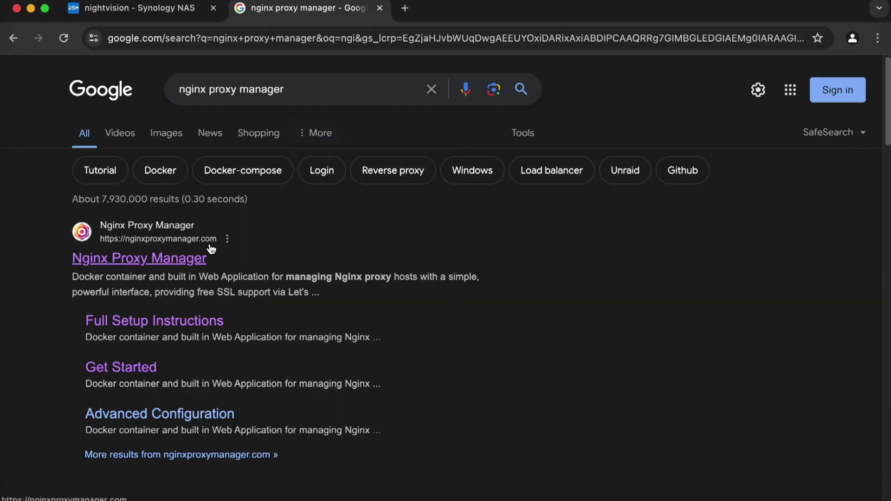
pyautogui.click(210, 244)
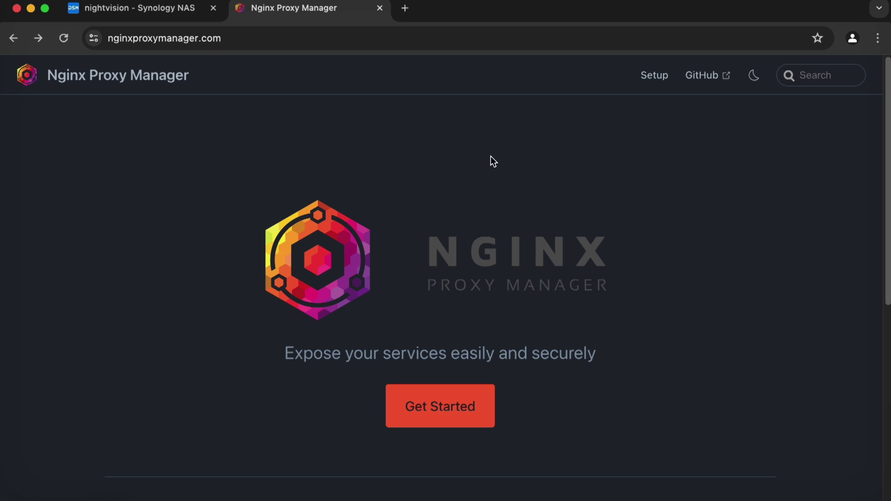
# Open the Get Started guide's Quick Setup section and the full setup instructions page.
pyautogui.click(489, 410)
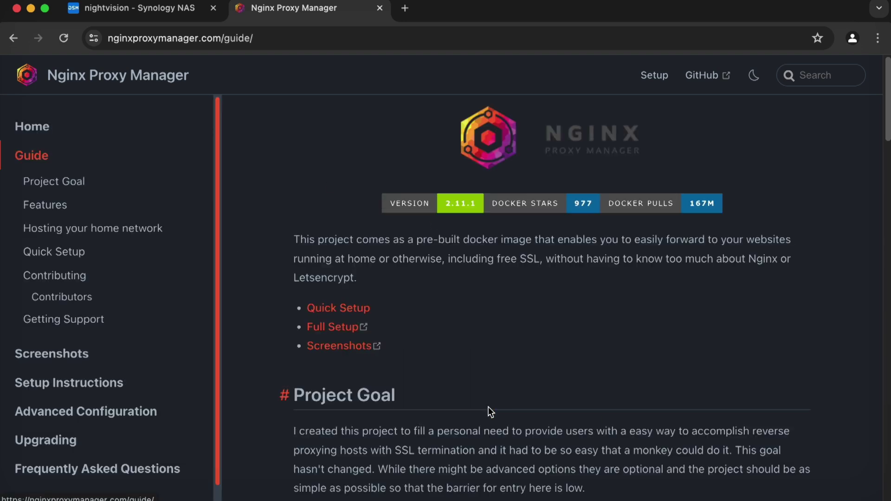
pyautogui.click(78, 254)
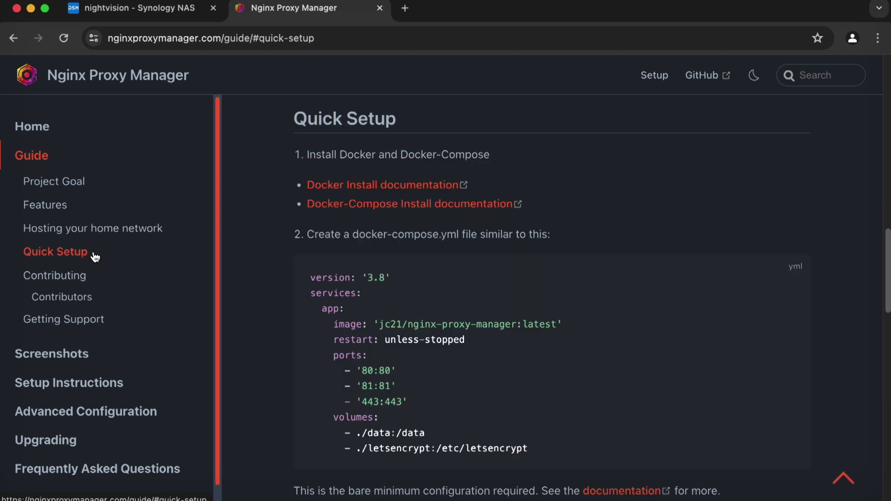
pyautogui.scroll(-1, 218, 218)
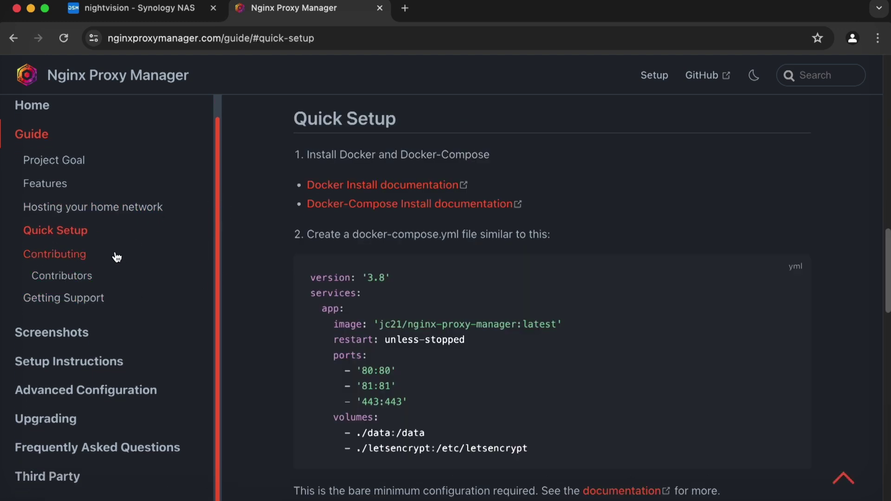
pyautogui.click(93, 362)
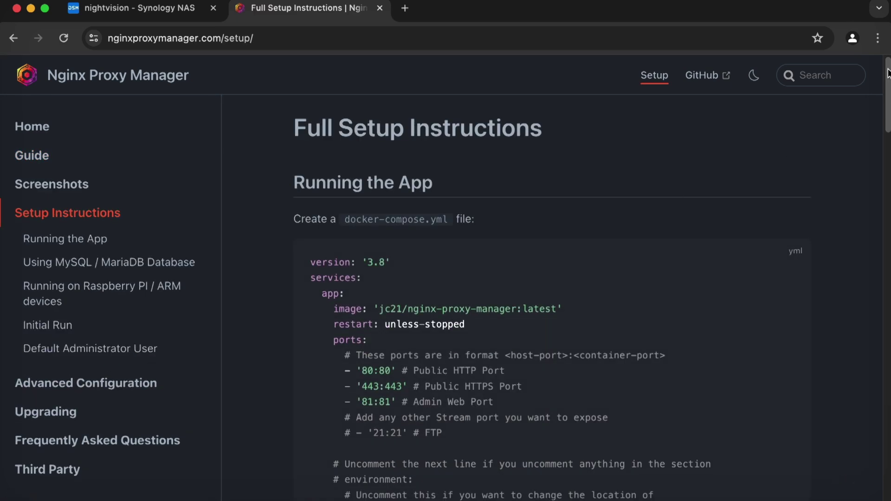
pyautogui.moveTo(884, 74); pyautogui.dragTo(876, 330)
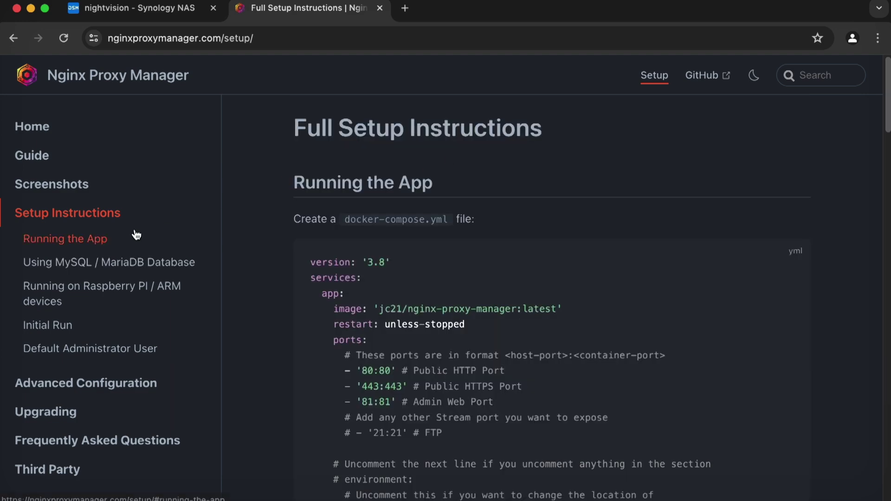
# Back in Quick Setup, select the whole docker-compose example, then switch to the Synology NAS tab.
pyautogui.click(61, 166)
pyautogui.click(66, 253)
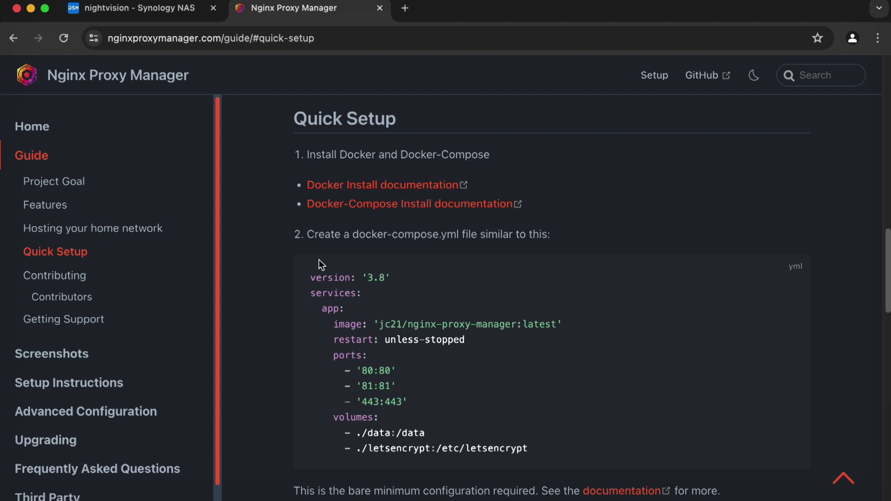
pyautogui.moveTo(316, 281); pyautogui.dragTo(609, 453)
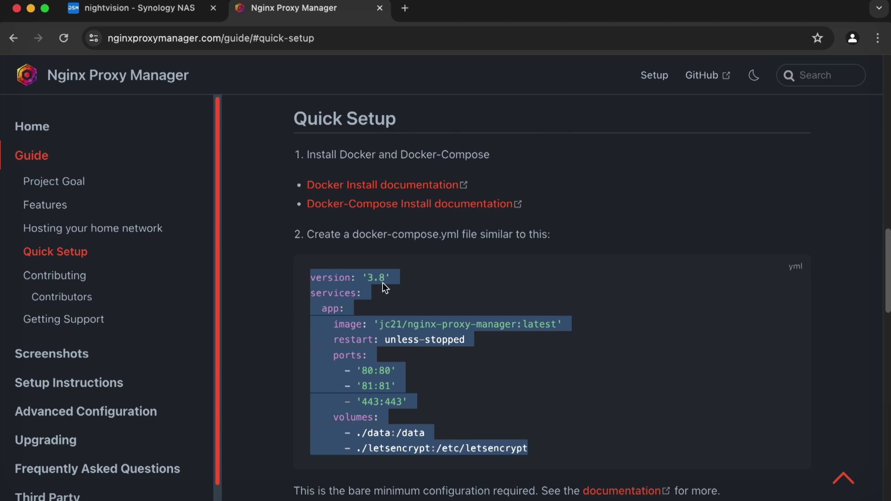
pyautogui.click(167, 6)
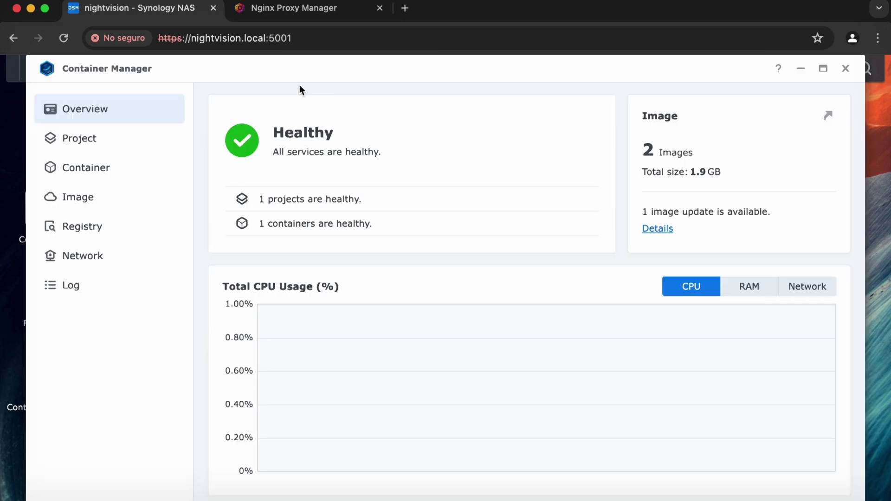
pyautogui.moveTo(283, 67); pyautogui.dragTo(478, 70)
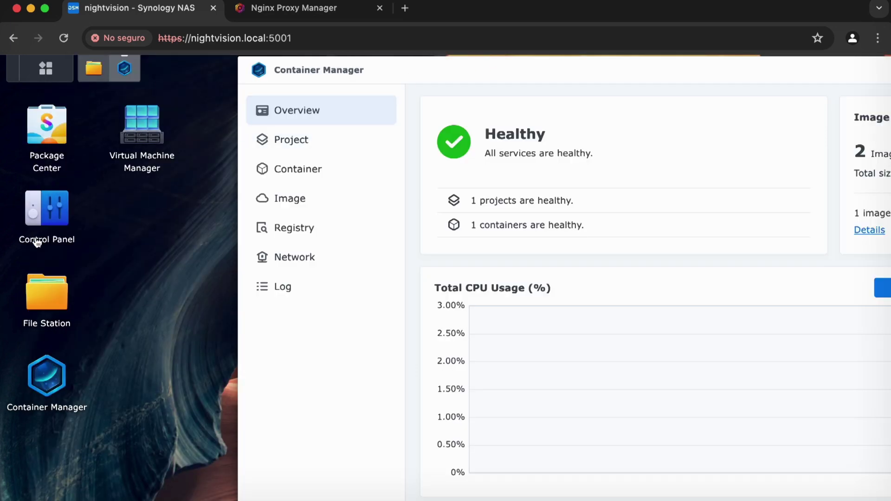
pyautogui.click(54, 129)
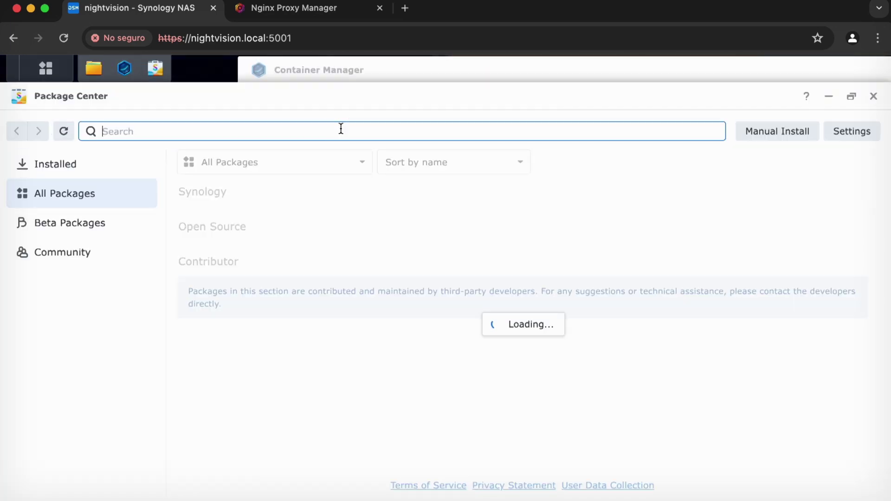
pyautogui.write('coanteamnor manager')
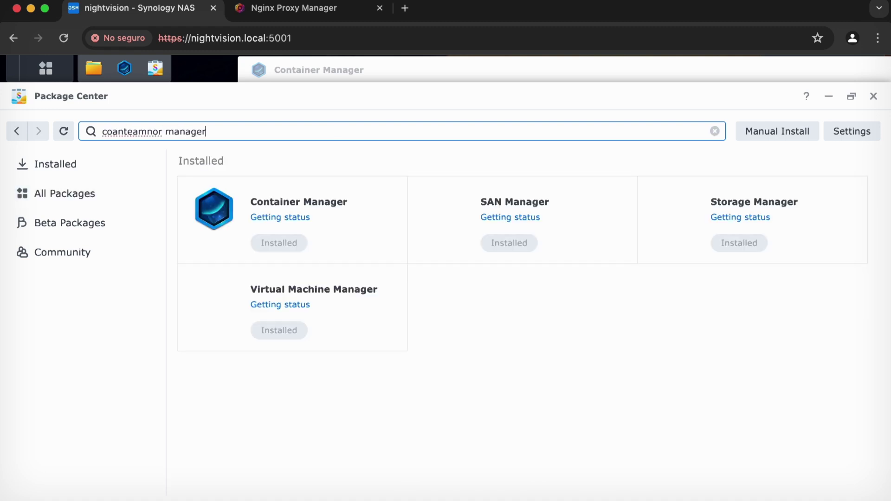
pyautogui.click(309, 194)
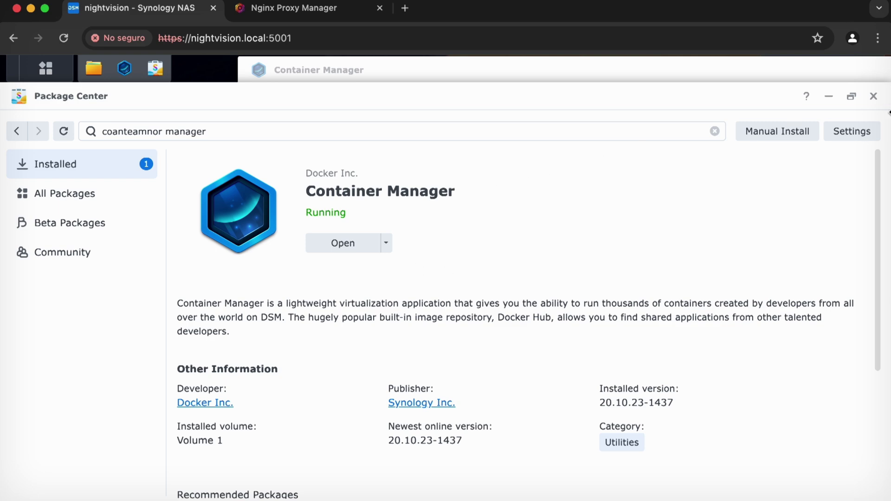
pyautogui.click(873, 96)
pyautogui.moveTo(642, 65); pyautogui.dragTo(558, 78)
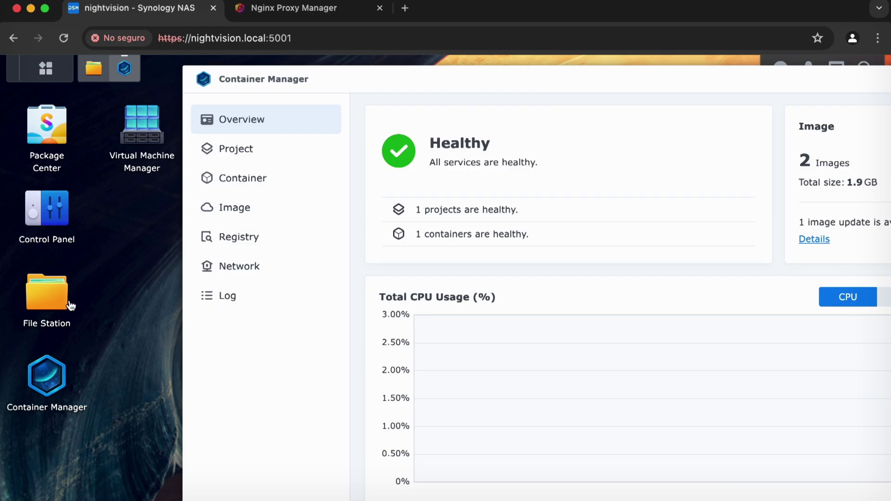
# Start a new Container Manager project and name it 'nginx-proxy-manager'.
pyautogui.click(264, 159)
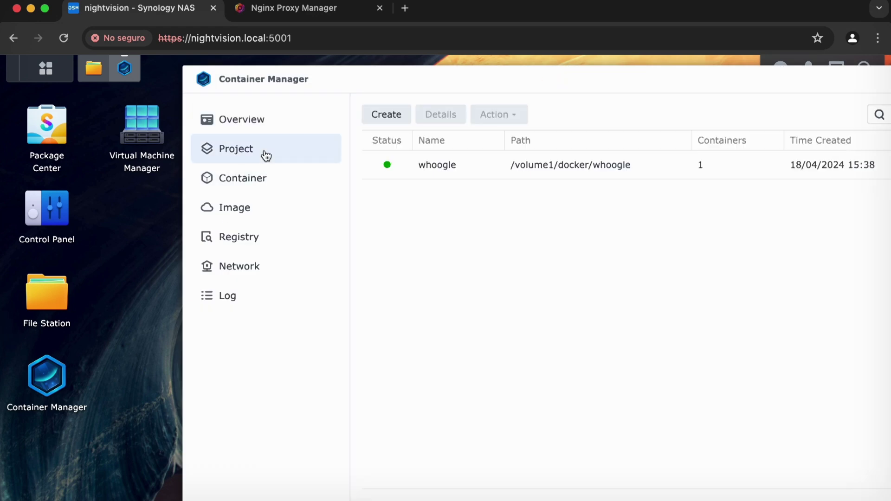
pyautogui.click(387, 116)
pyautogui.click(550, 182)
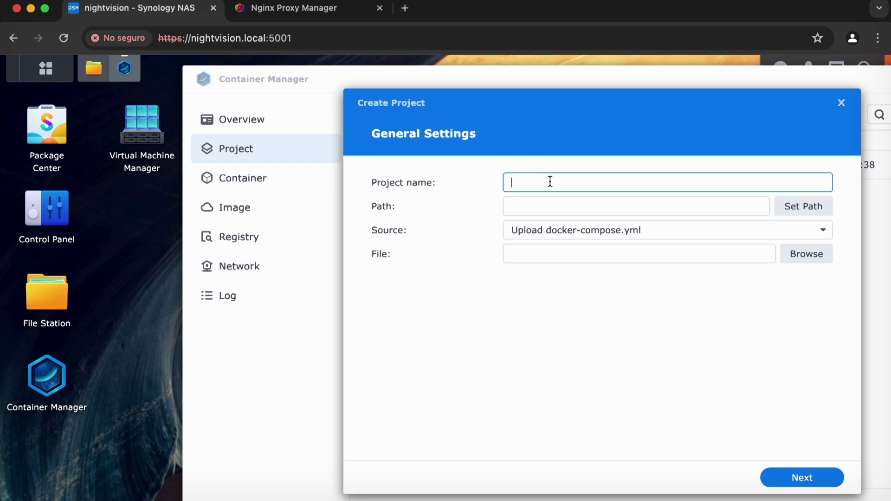
pyautogui.write('nginx-proxy-manager')
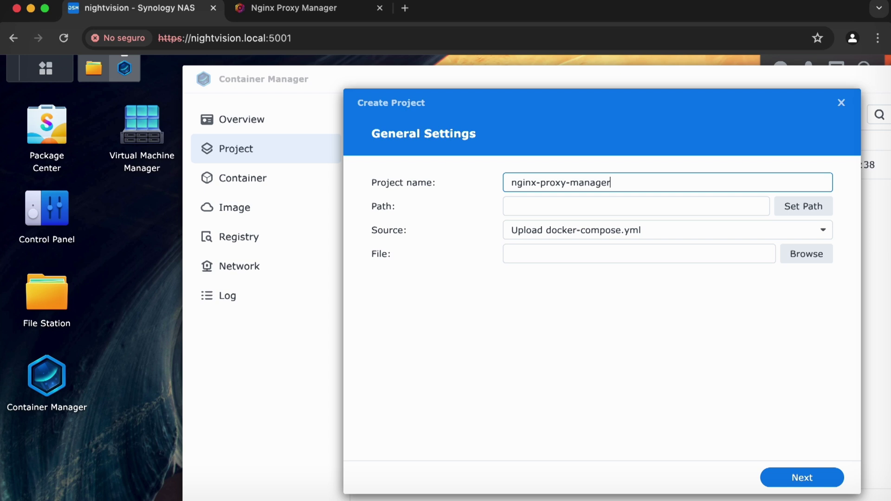
pyautogui.press('Tab')
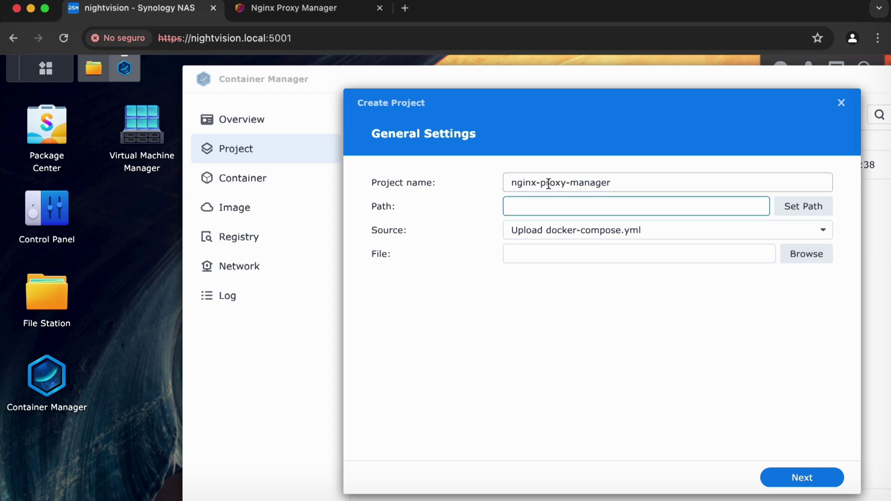
pyautogui.click(592, 186)
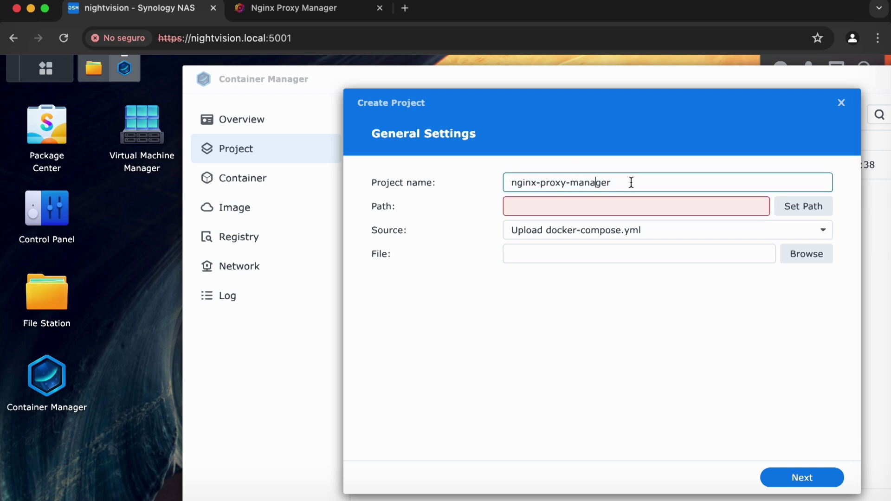
pyautogui.moveTo(596, 181); pyautogui.dragTo(450, 191)
pyautogui.write('npm')
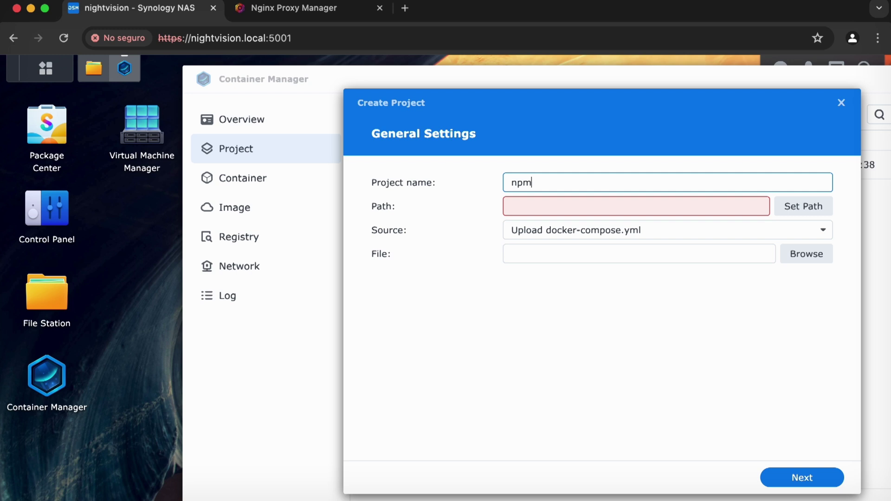
pyautogui.press('super+z')
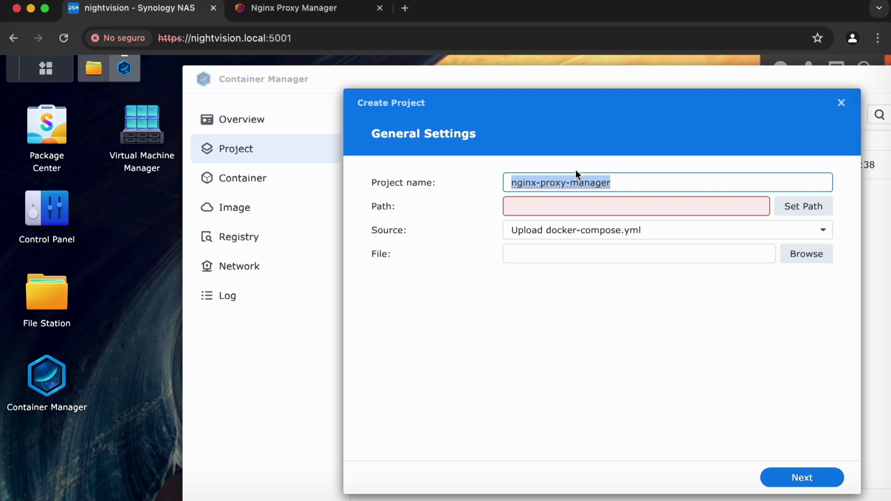
pyautogui.click(628, 181)
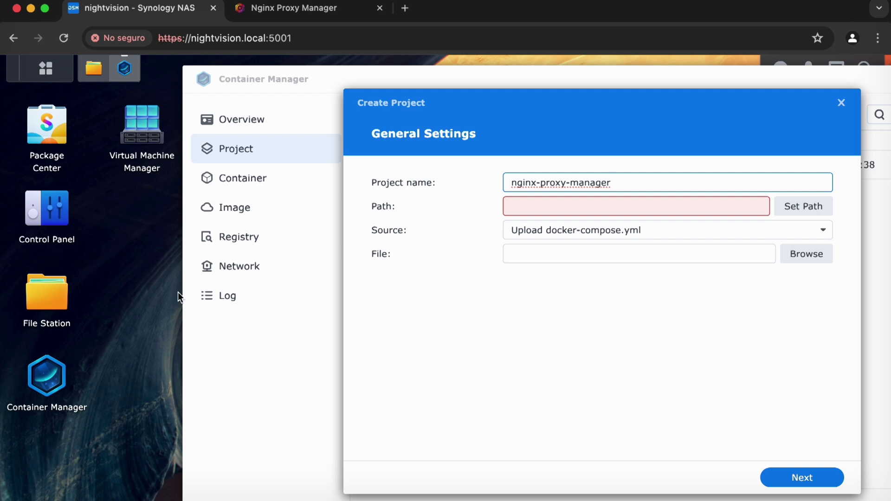
# In File Station, create and open a 'nginx-proxy-manager' folder inside the docker share, then return to the project's path chooser.
pyautogui.click(32, 295)
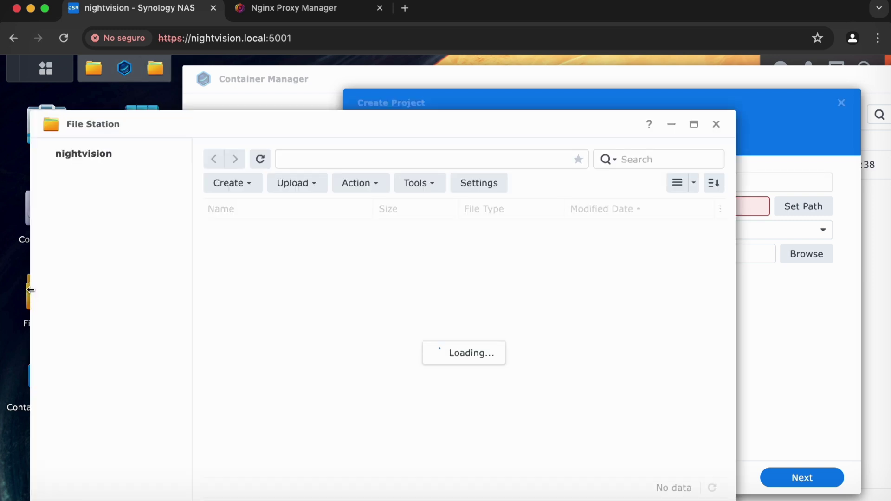
pyautogui.click(127, 251)
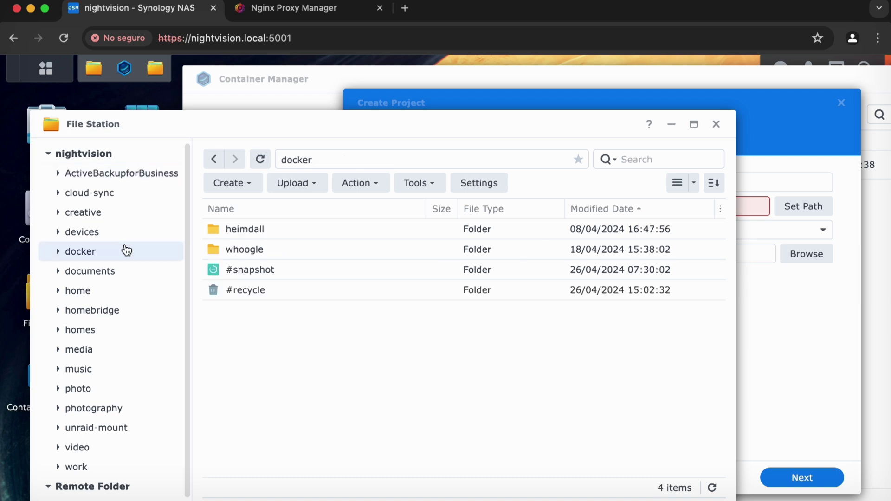
pyautogui.rightClick(304, 367)
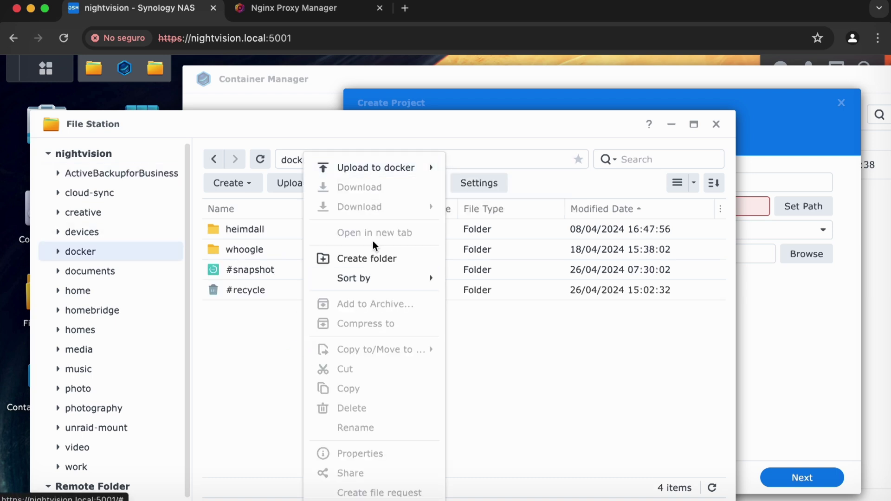
pyautogui.click(369, 257)
pyautogui.write('nginx-proxy-manager')
pyautogui.press('Return')
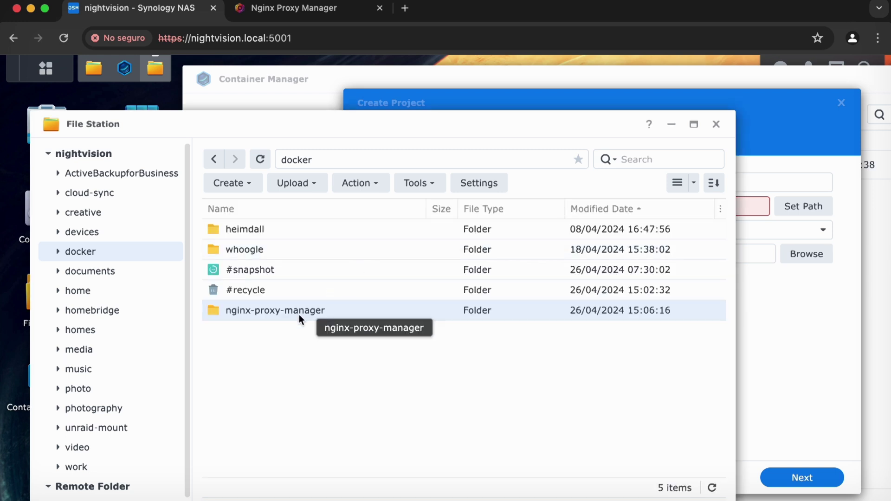
pyautogui.doubleClick(303, 310)
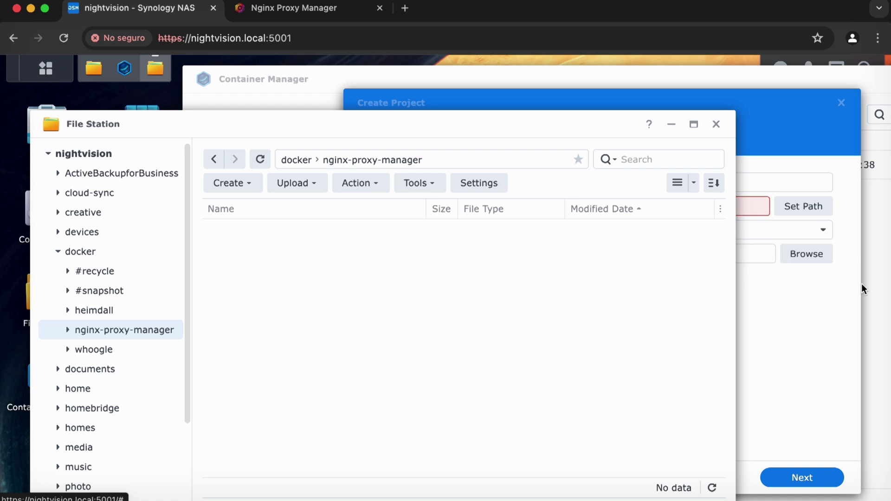
pyautogui.click(746, 327)
pyautogui.click(806, 210)
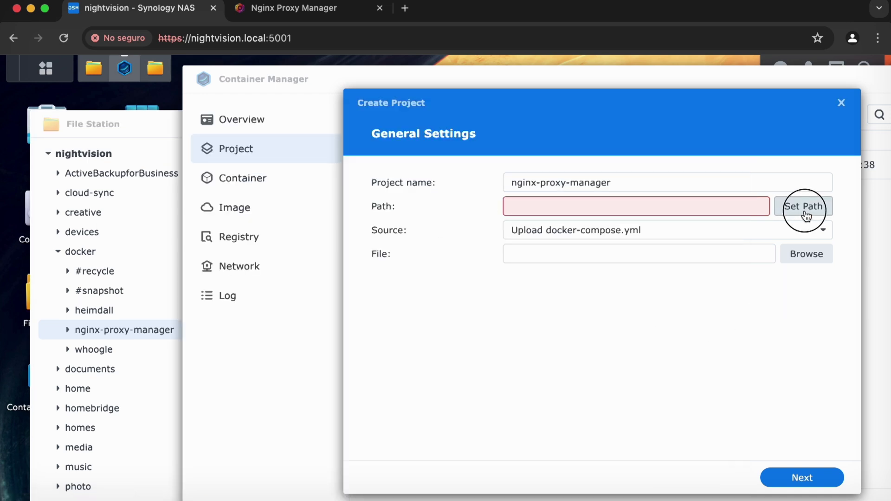
# Set the project path to /docker/nginx-proxy-manager and the source to Create docker-compose.yml.
pyautogui.click(477, 267)
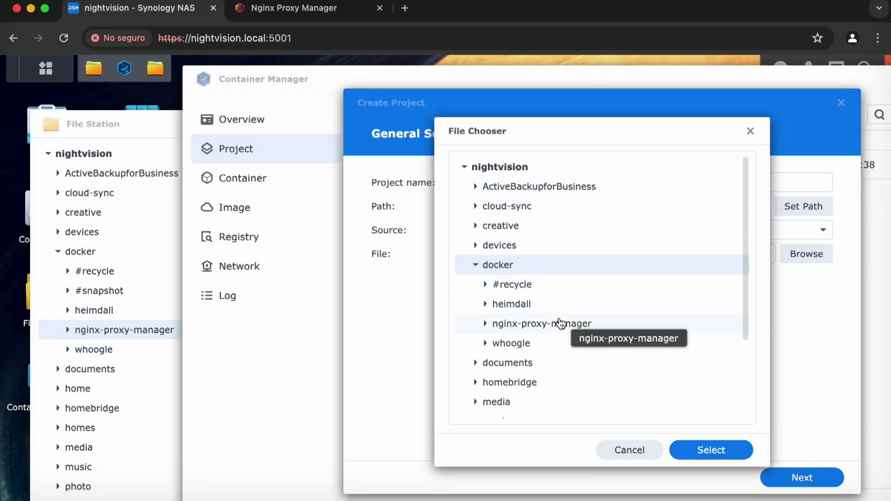
pyautogui.click(560, 323)
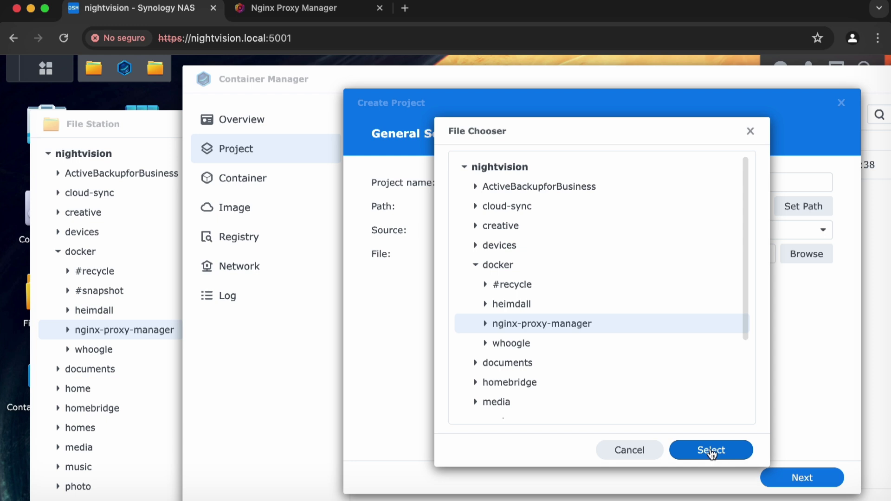
pyautogui.click(710, 450)
pyautogui.click(554, 232)
pyautogui.click(562, 276)
pyautogui.click(576, 310)
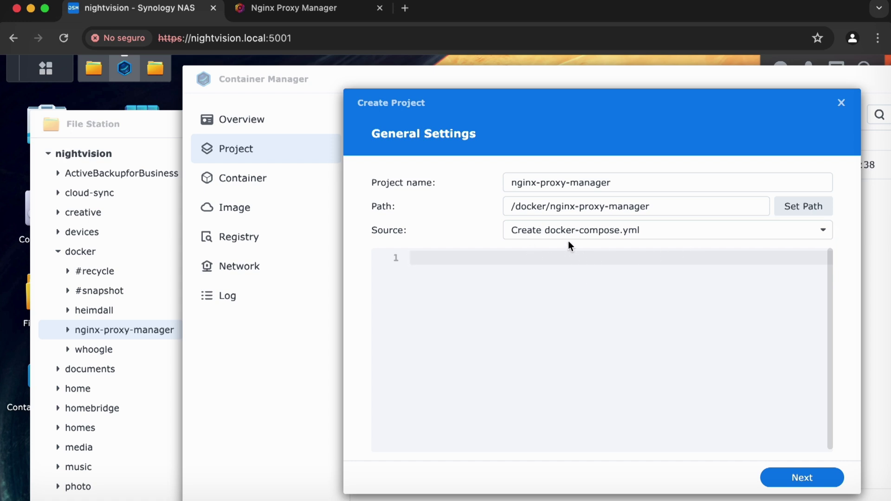
pyautogui.click(580, 201)
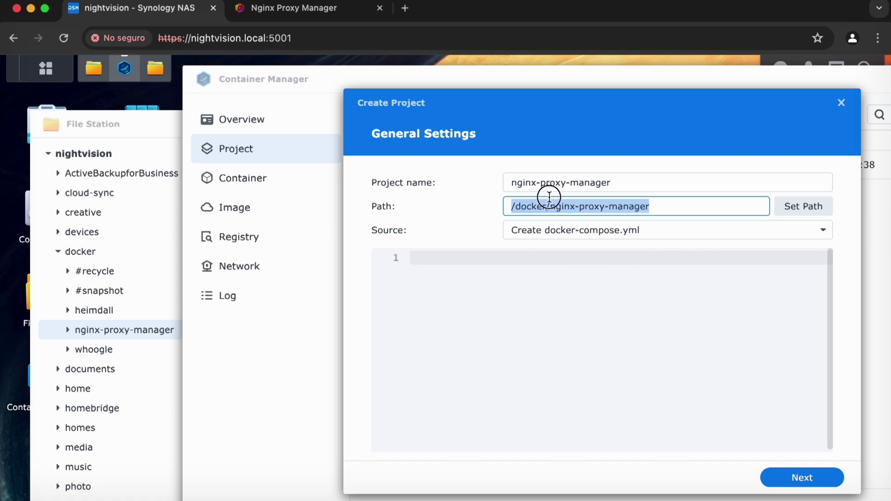
pyautogui.click(546, 343)
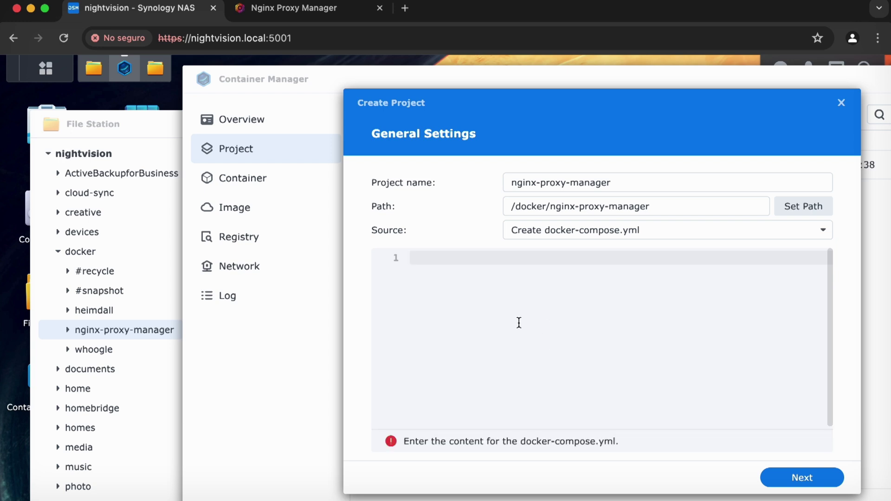
# Paste the Nginx Proxy Manager Quick Setup YAML into the compose editor.
pyautogui.write("version: '3.8' services:   app:     image: 'jc21/nginx-proxy-manager:latest'     restart: unless-stopped     ports:       - '80:80'       - '81:81'       - '443:443'     volumes:       - ./data:/data       - ./letsencrypt:/etc/letsencrypt")
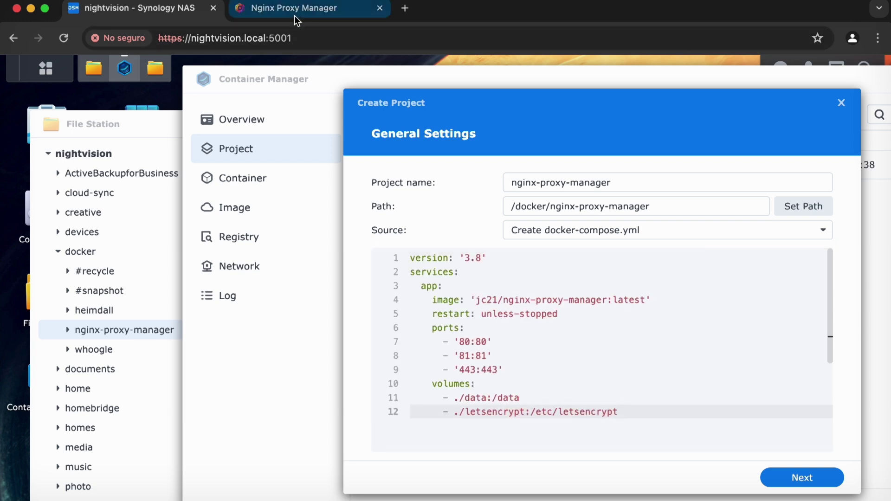
pyautogui.click(294, 14)
pyautogui.click(540, 272)
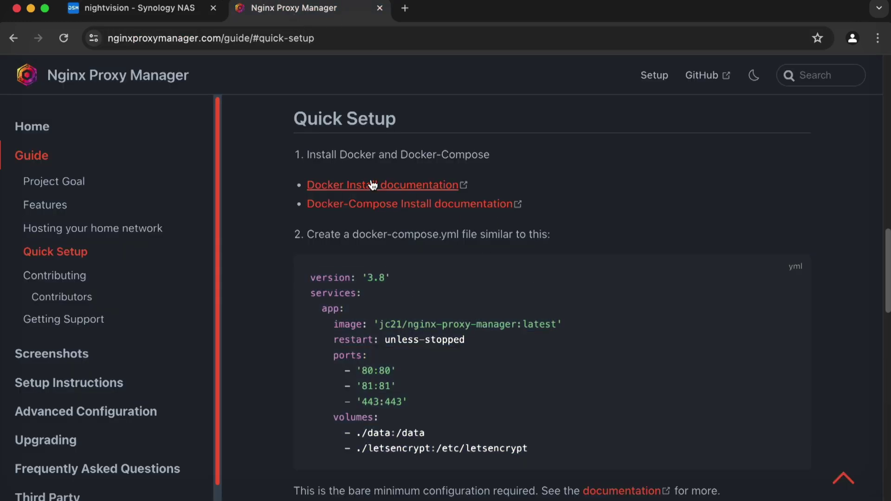
pyautogui.click(156, 13)
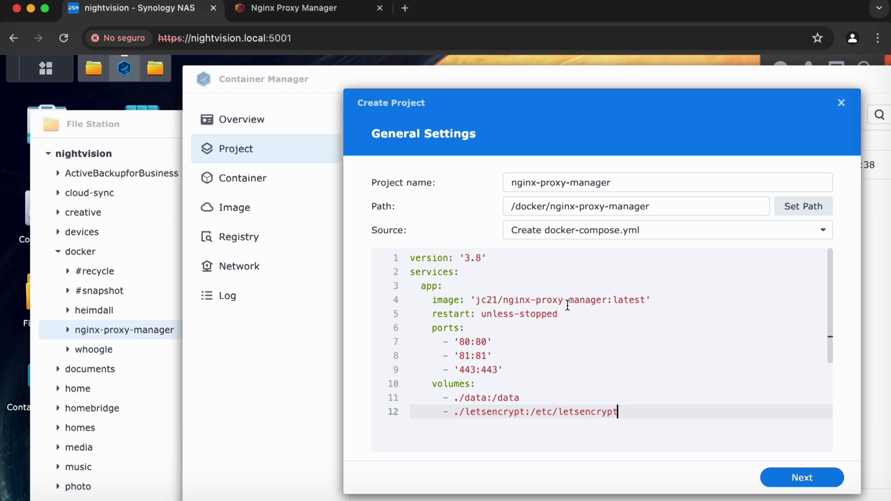
# Review the jc21/nginx-proxy-manager:latest image and the restart: unless-stopped lines.
pyautogui.moveTo(475, 300); pyautogui.dragTo(642, 302)
pyautogui.click(615, 291)
pyautogui.doubleClick(627, 300)
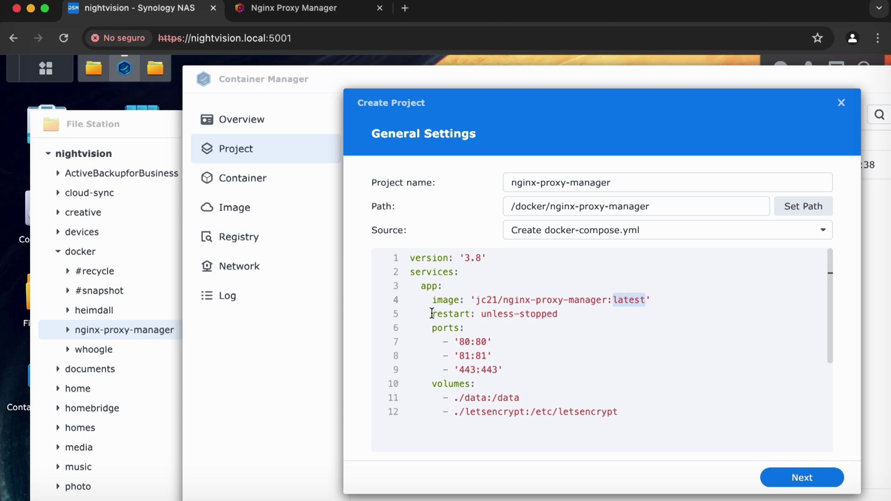
pyautogui.moveTo(431, 314); pyautogui.dragTo(559, 315)
pyautogui.click(568, 315)
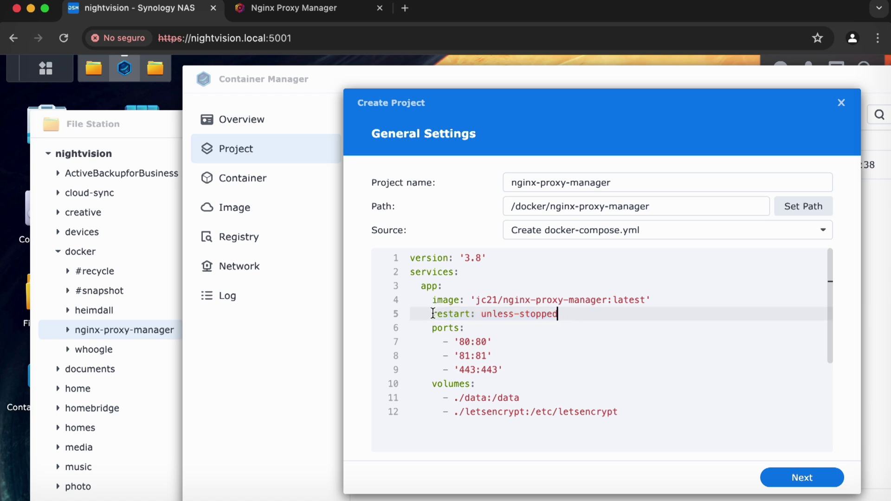
pyautogui.moveTo(432, 314); pyautogui.dragTo(589, 314)
pyautogui.click(588, 313)
# Inspect the 80, 81 and 443 port mappings, leaving the caret after host port 80.
pyautogui.click(572, 345)
pyautogui.click(546, 326)
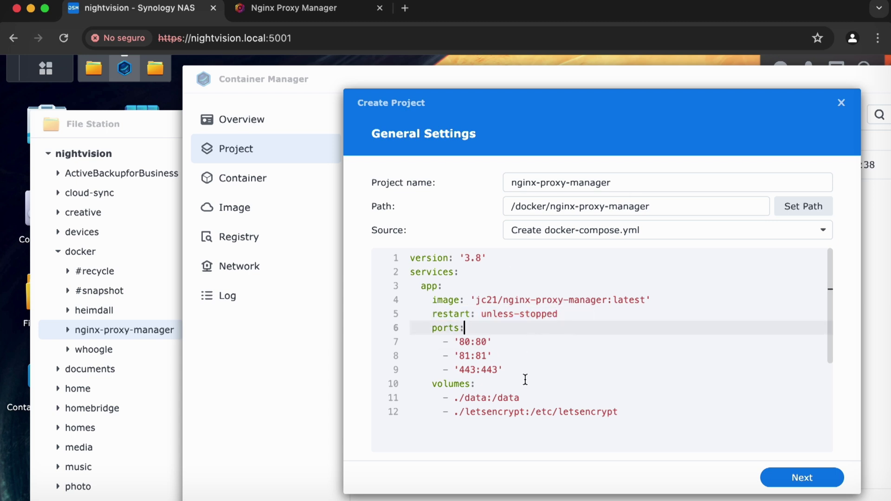
pyautogui.doubleClick(464, 341)
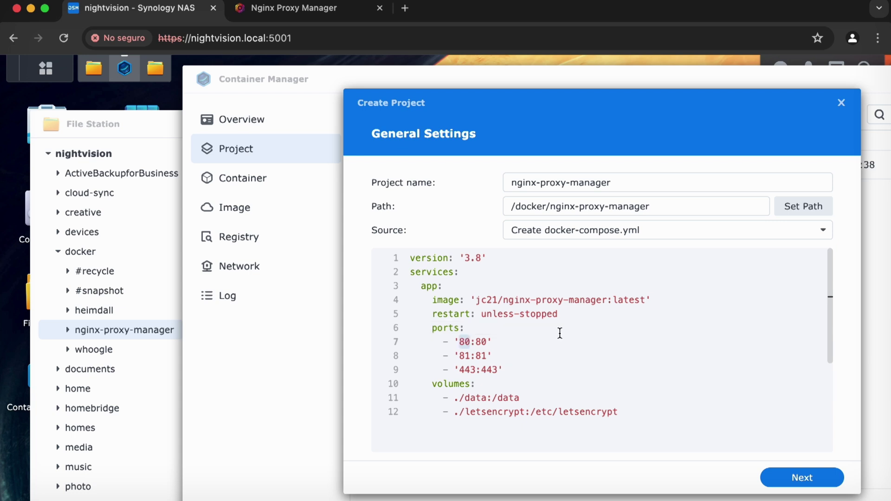
pyautogui.doubleClick(481, 356)
pyautogui.doubleClick(484, 367)
pyautogui.doubleClick(480, 340)
pyautogui.doubleClick(464, 341)
pyautogui.doubleClick(468, 369)
pyautogui.click(470, 342)
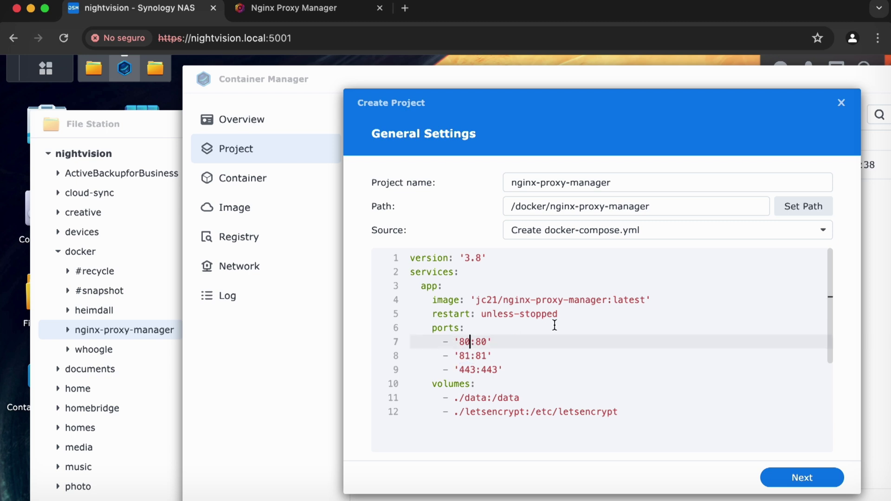
# Change the host ports to 800, 810 and 4430.
pyautogui.write('0')
pyautogui.click(470, 356)
pyautogui.write('0')
pyautogui.click(476, 370)
pyautogui.write('0')
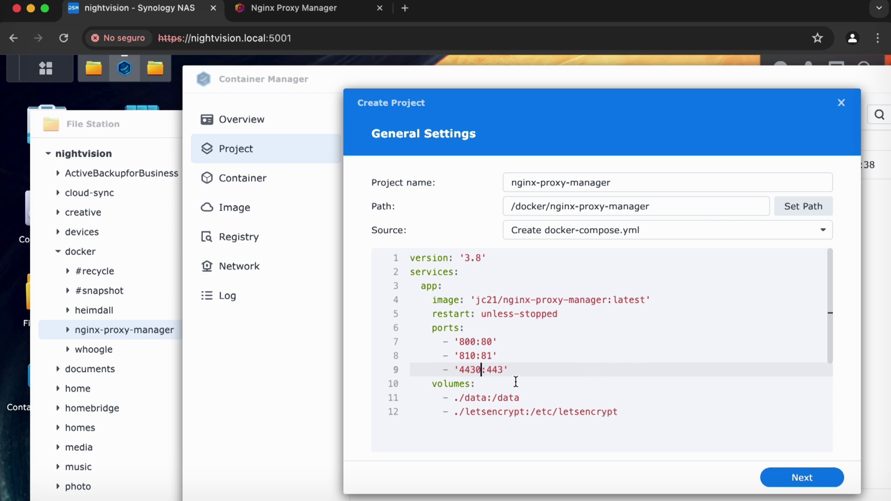
# Inspect the ./data volume path on line 11 of the compose file.
pyautogui.click(434, 383)
pyautogui.press('End')
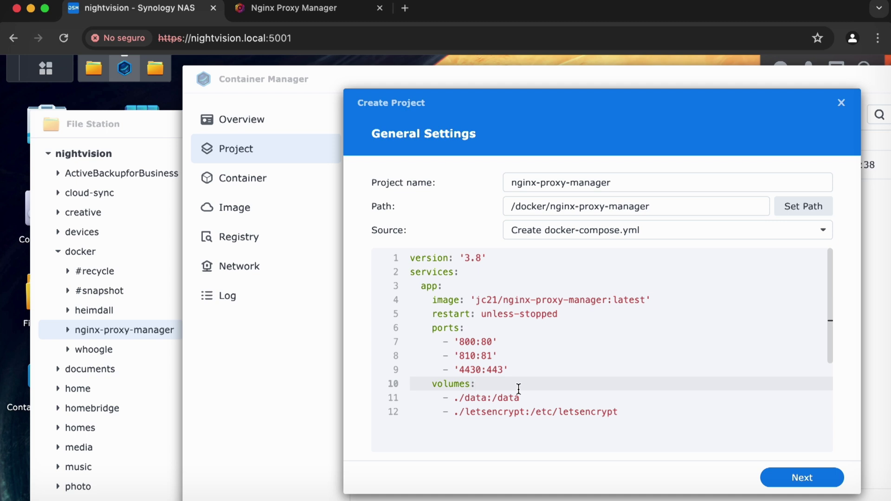
pyautogui.click(481, 398)
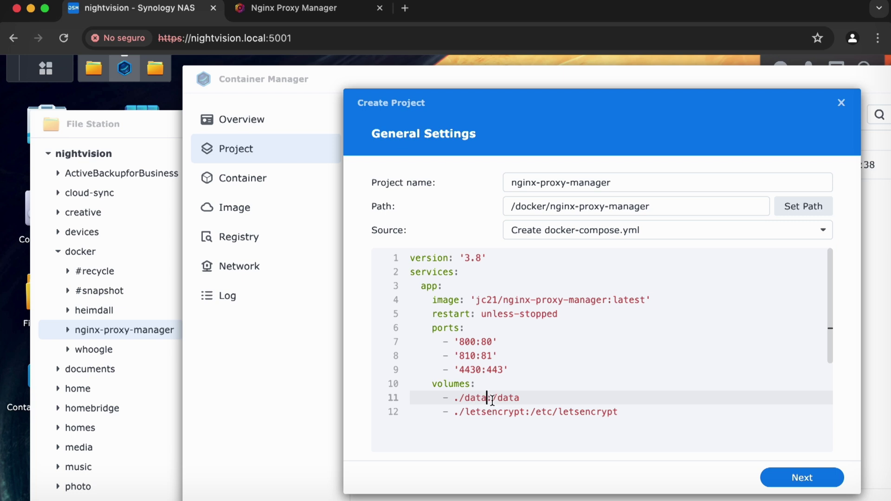
pyautogui.moveTo(489, 398); pyautogui.dragTo(460, 398)
pyautogui.click(502, 398)
# In File Station, create a 'data' folder inside nginx-proxy-manager.
pyautogui.click(132, 128)
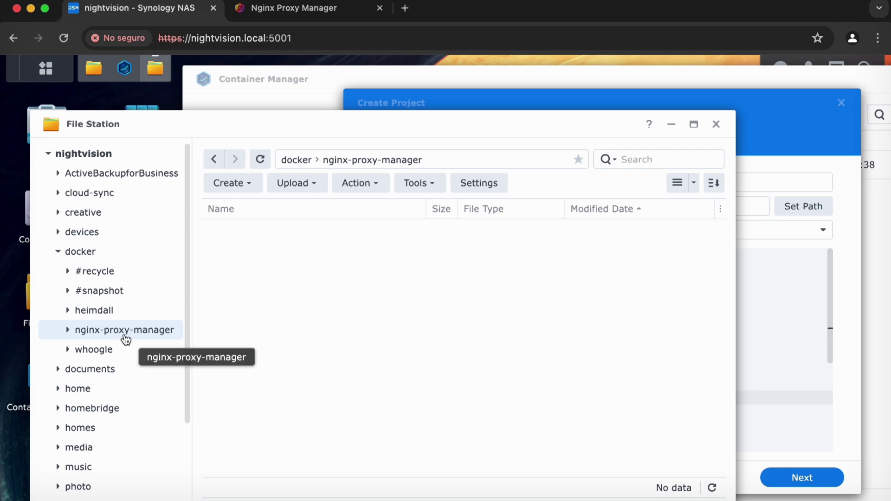
pyautogui.rightClick(292, 297)
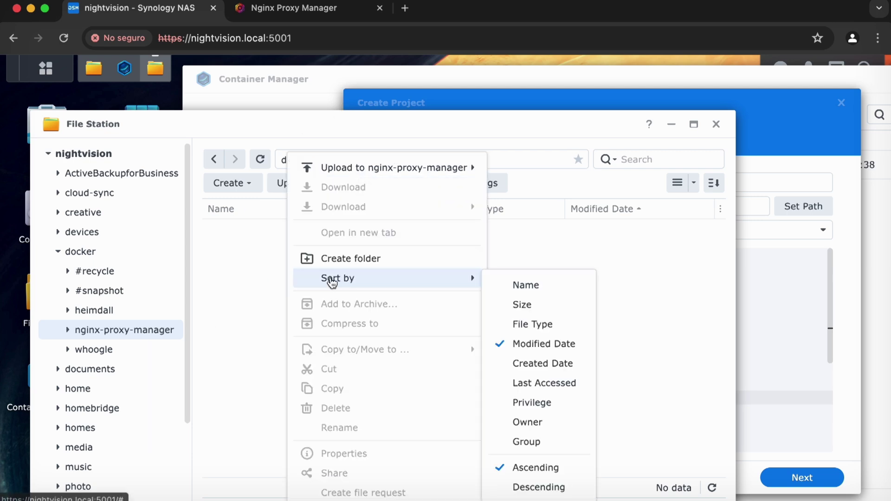
pyautogui.click(340, 257)
pyautogui.write('data')
pyautogui.press('Return')
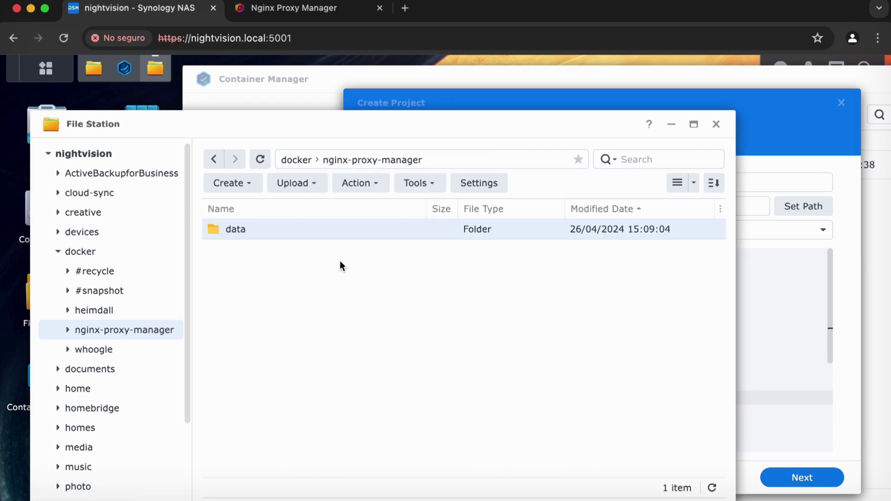
pyautogui.click(795, 103)
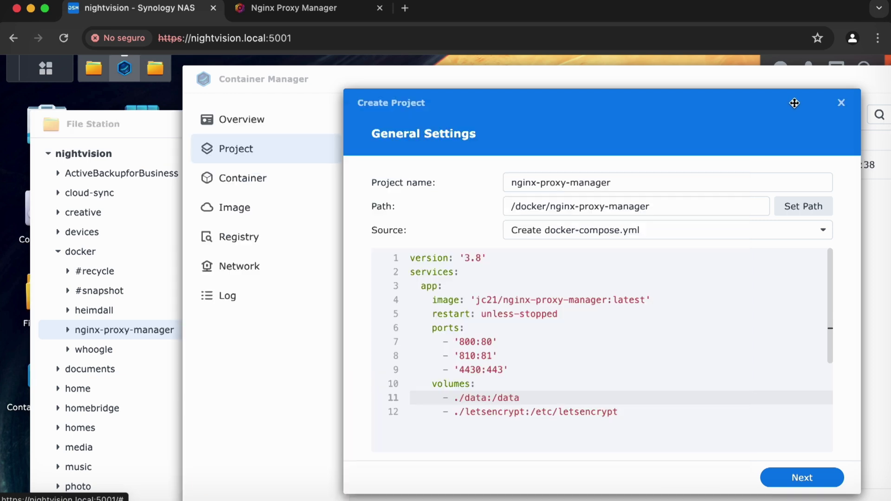
pyautogui.doubleClick(484, 412)
pyautogui.press('super+c')
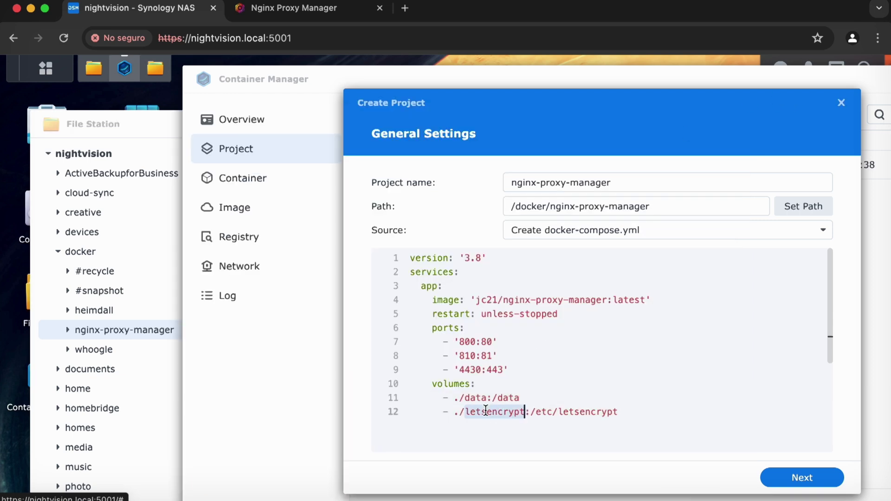
# Create a 'letsencrypt' folder next to it in nginx-proxy-manager.
pyautogui.click(103, 117)
pyautogui.rightClick(274, 276)
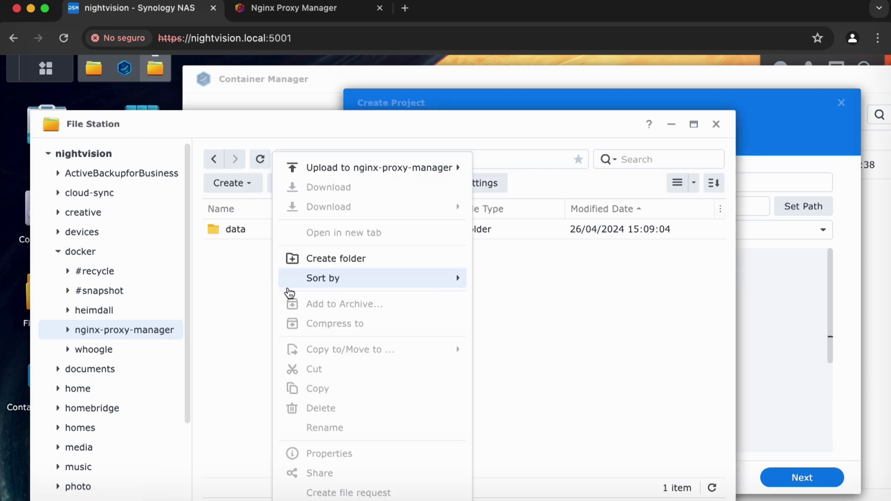
pyautogui.click(294, 256)
pyautogui.press('super+v')
pyautogui.press('Return')
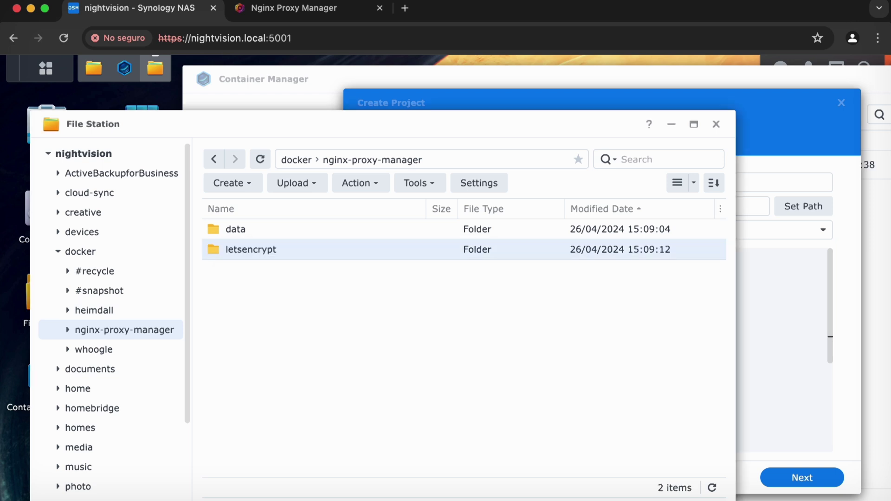
pyautogui.click(290, 252)
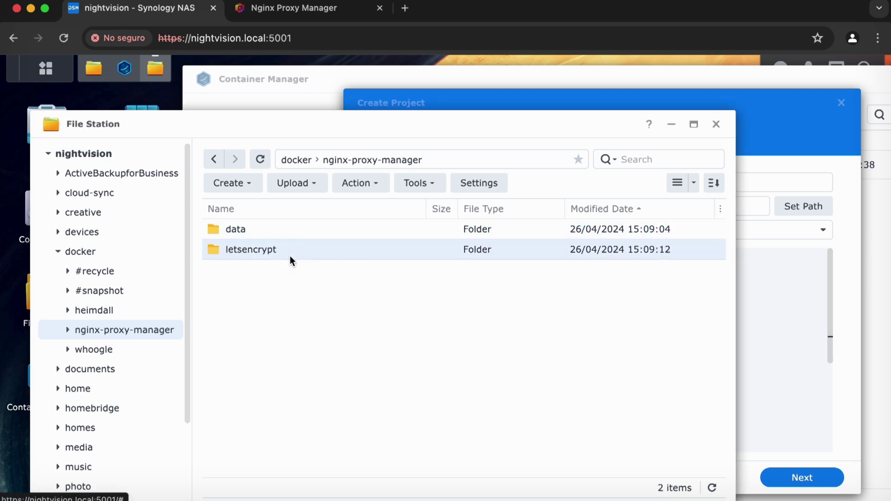
pyautogui.click(772, 341)
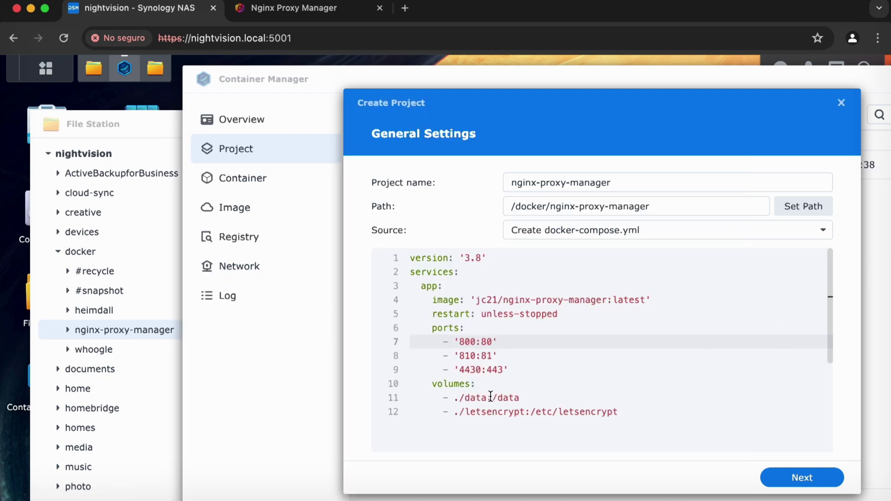
# Change the first volume's host folder in the compose file to ./data-npm.
pyautogui.moveTo(487, 397); pyautogui.dragTo(458, 398)
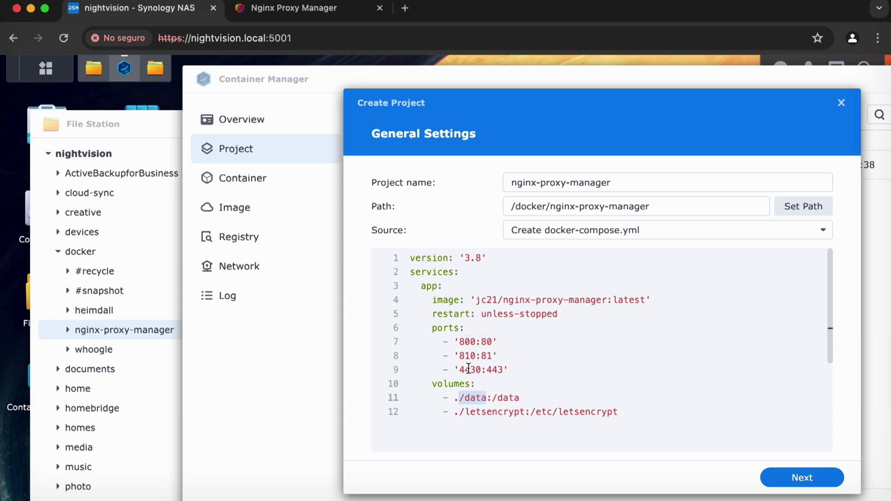
pyautogui.moveTo(524, 411); pyautogui.dragTo(459, 412)
pyautogui.doubleClick(476, 400)
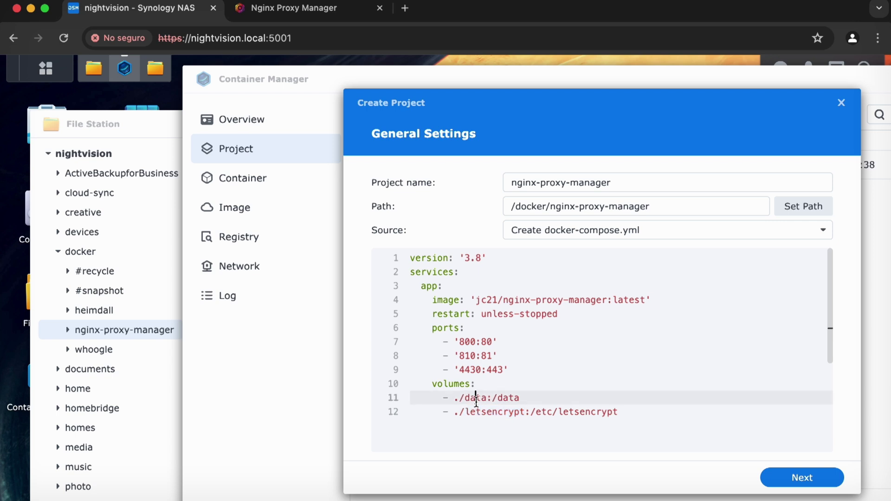
pyautogui.press('Right')
pyautogui.write('-npm')
# Start renaming the data folder to data-npm, then discard the rename and return to Container Manager.
pyautogui.click(170, 160)
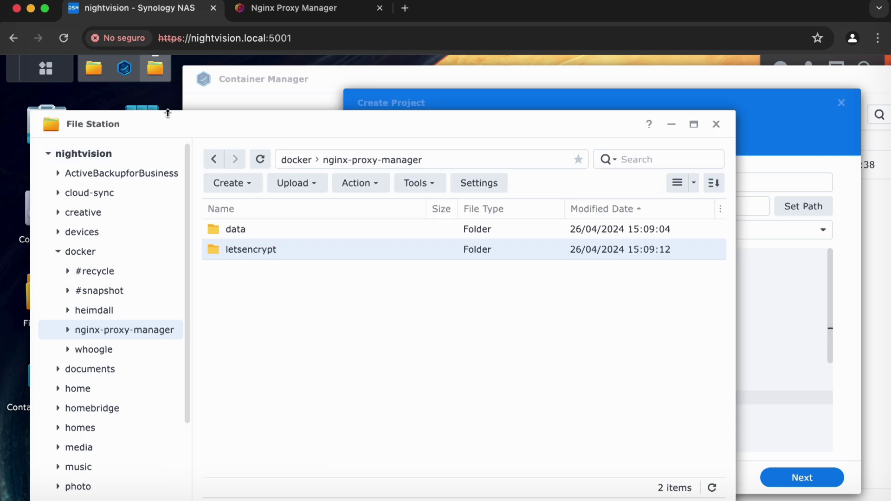
pyautogui.rightClick(244, 228)
pyautogui.click(292, 380)
pyautogui.press('Right')
pyautogui.write('-npm')
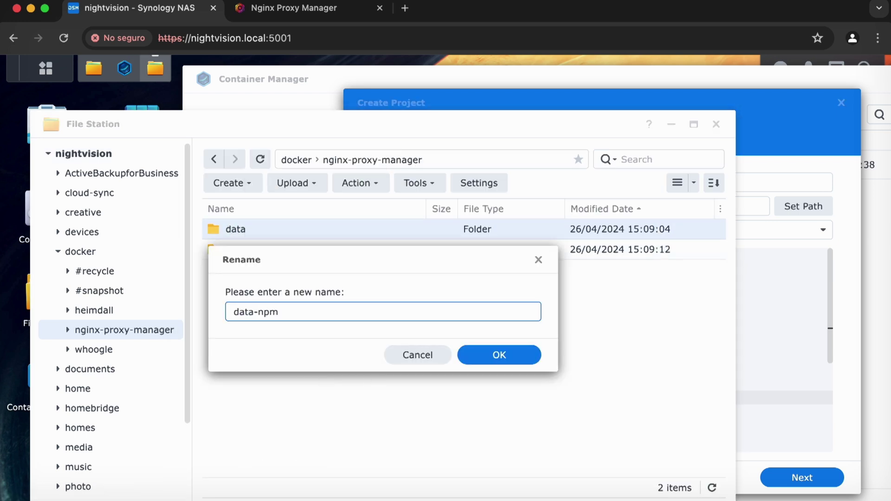
pyautogui.press('Escape')
pyautogui.click(418, 331)
pyautogui.click(420, 356)
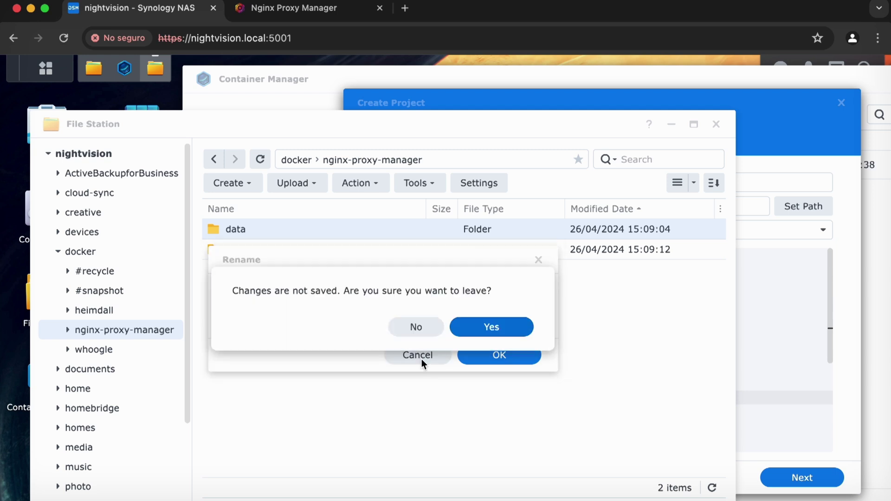
pyautogui.click(491, 330)
pyautogui.click(787, 335)
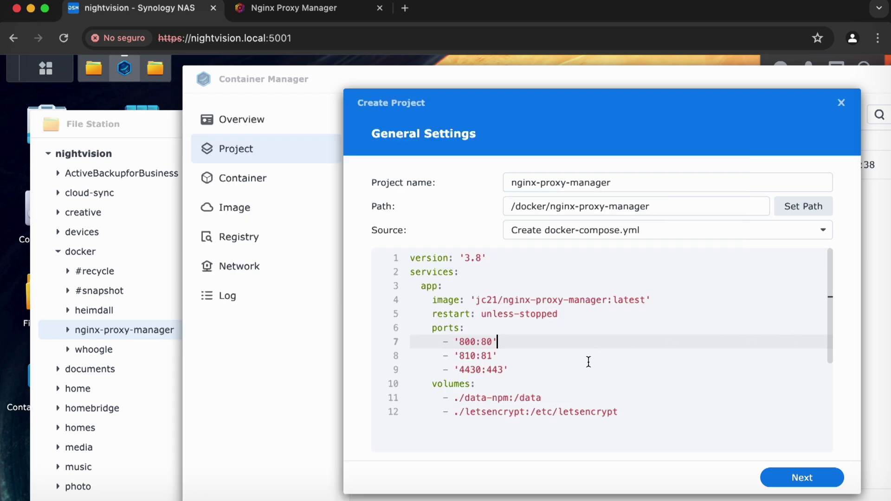
# Remove '-npm' so the first volume reads ./data:/data.
pyautogui.doubleClick(497, 398)
pyautogui.press('BackSpace')
pyautogui.press('BackSpace')
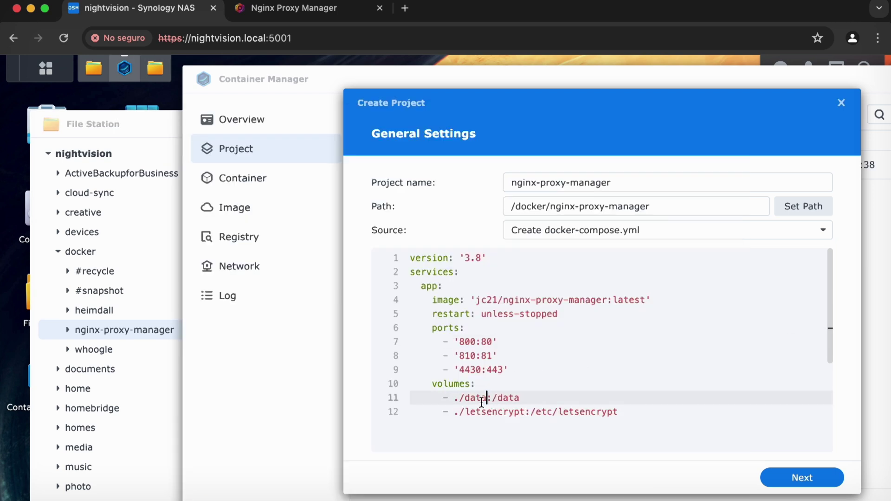
pyautogui.click(454, 398)
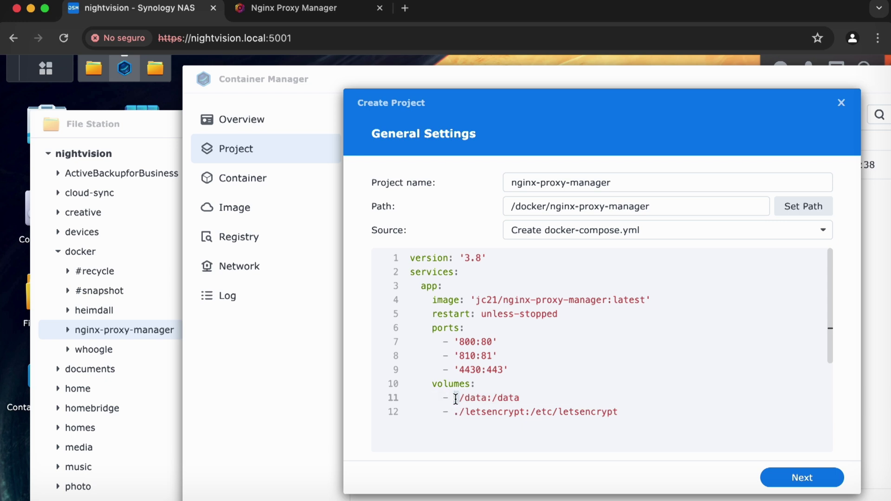
# Briefly try the project path in the data volume, restore the leading dot, and review the ports.
pyautogui.moveTo(672, 202); pyautogui.dragTo(478, 207)
pyautogui.press('super+c')
pyautogui.click(458, 411)
pyautogui.press('Up')
pyautogui.press('BackSpace')
pyautogui.press('super+v')
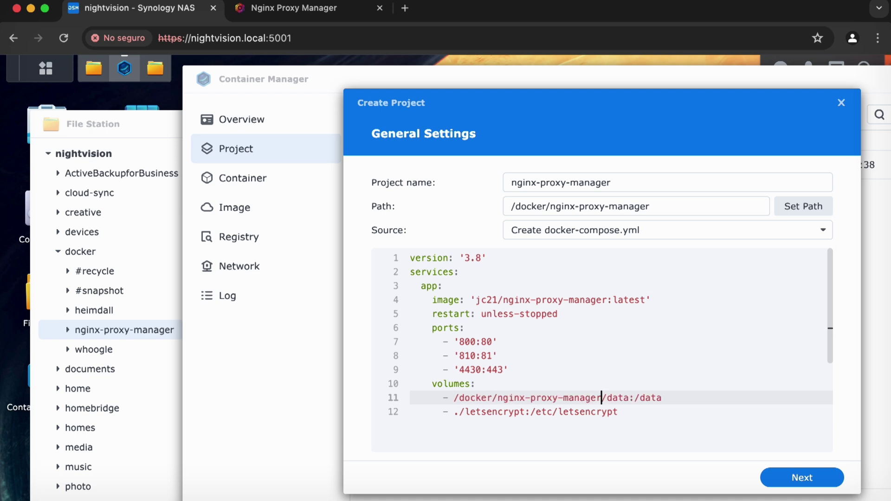
pyautogui.press('BackSpace')
pyautogui.press('BackSpace')
pyautogui.press('BackSpace')
pyautogui.press('BackSpace')
pyautogui.press('BackSpace')
pyautogui.press('BackSpace')
pyautogui.press('BackSpace')
pyautogui.press('BackSpace')
pyautogui.press('BackSpace')
pyautogui.press('BackSpace')
pyautogui.press('BackSpace')
pyautogui.press('BackSpace')
pyautogui.press('BackSpace')
pyautogui.press('BackSpace')
pyautogui.press('BackSpace')
pyautogui.press('BackSpace')
pyautogui.press('BackSpace')
pyautogui.press('BackSpace')
pyautogui.press('BackSpace')
pyautogui.press('BackSpace')
pyautogui.press('BackSpace')
pyautogui.press('BackSpace')
pyautogui.press('BackSpace')
pyautogui.press('BackSpace')
pyautogui.press('BackSpace')
pyautogui.press('BackSpace')
pyautogui.press('BackSpace')
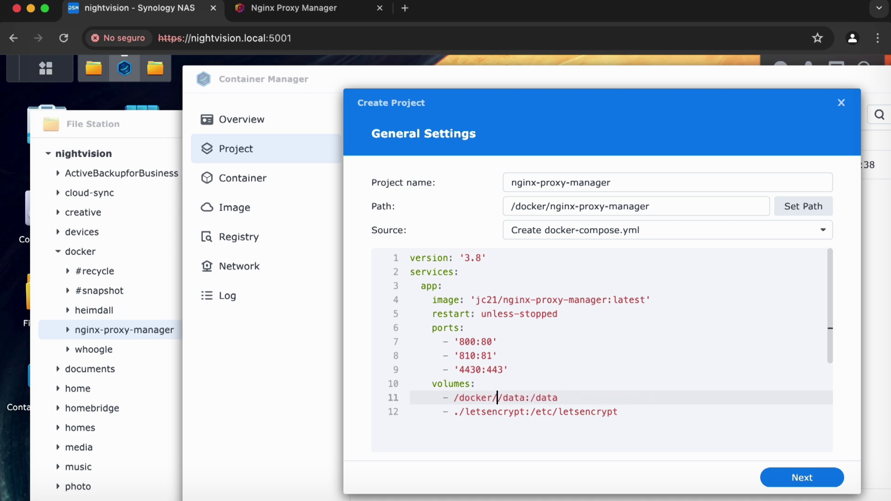
pyautogui.write('.')
pyautogui.moveTo(740, 204); pyautogui.dragTo(464, 198)
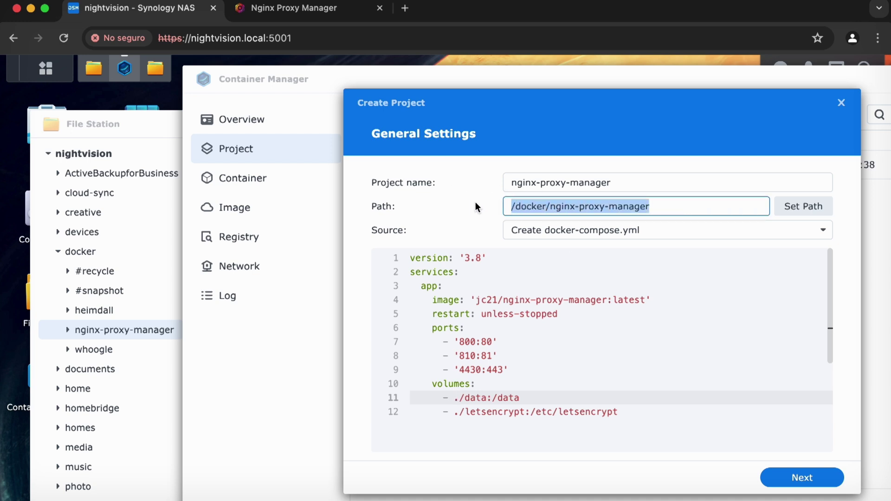
pyautogui.click(508, 374)
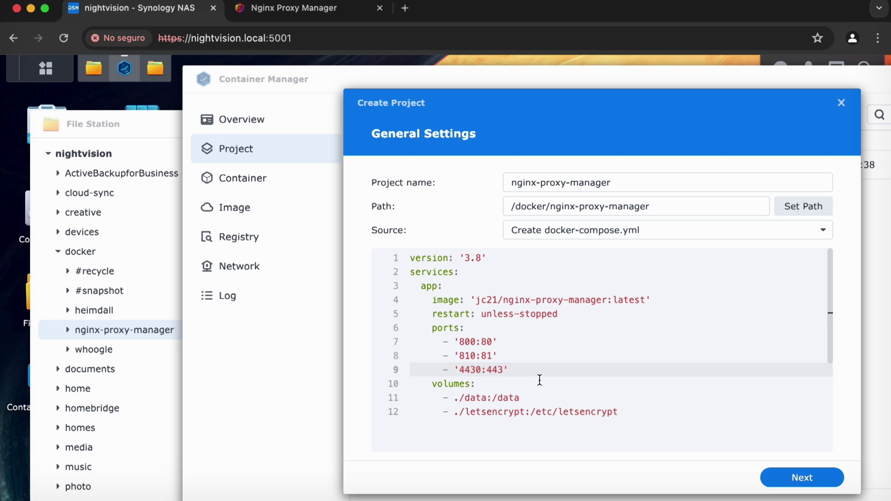
pyautogui.click(529, 327)
pyautogui.moveTo(510, 352); pyautogui.dragTo(459, 355)
pyautogui.doubleClick(460, 355)
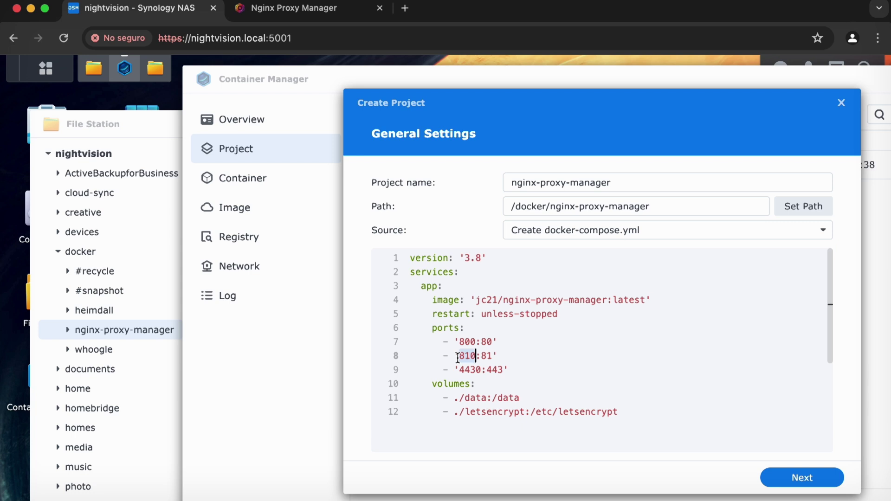
# Finish the wizard without Web Station, creating and starting the nginx-proxy-manager project.
pyautogui.click(800, 480)
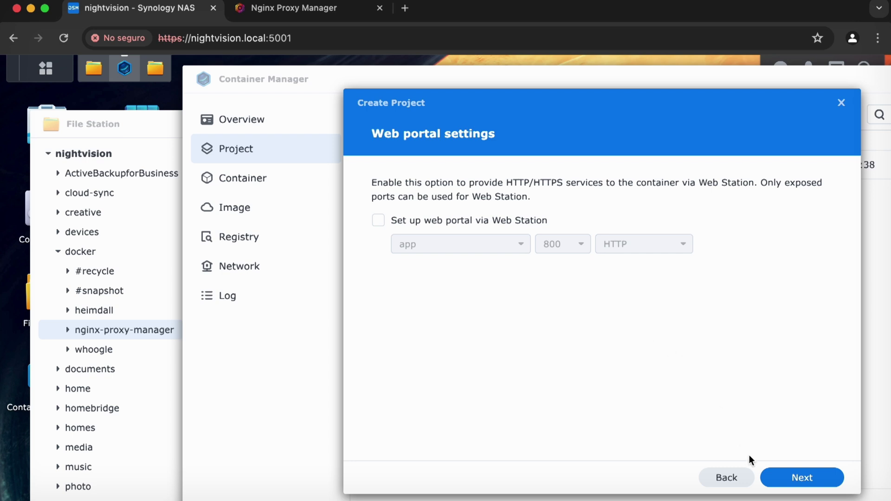
pyautogui.click(813, 482)
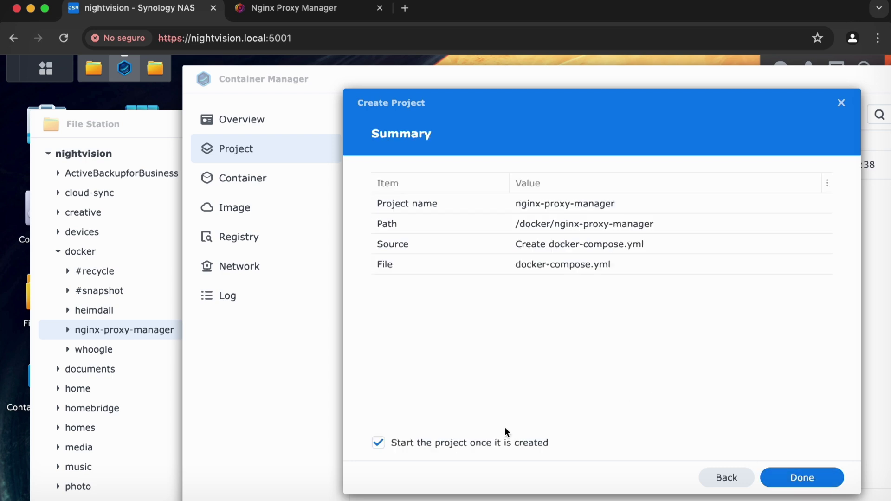
pyautogui.click(789, 478)
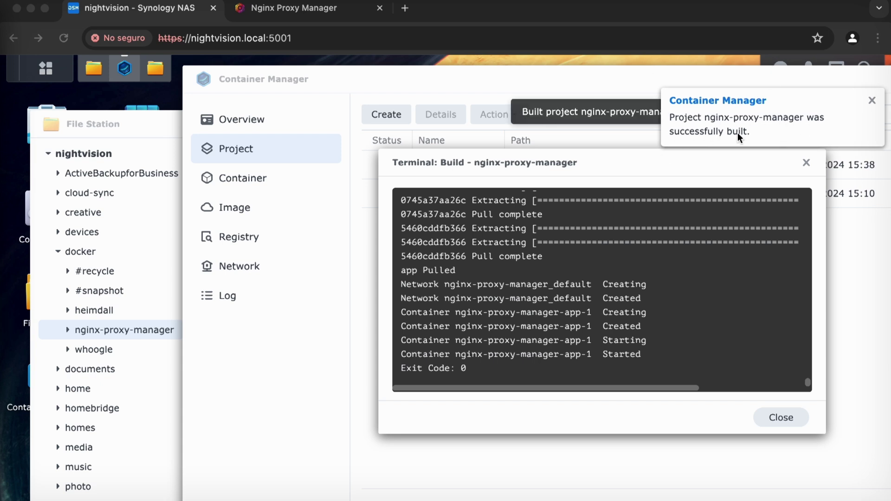
# Close the build log and view the nginx-proxy-manager project's YAML configuration.
pyautogui.click(784, 415)
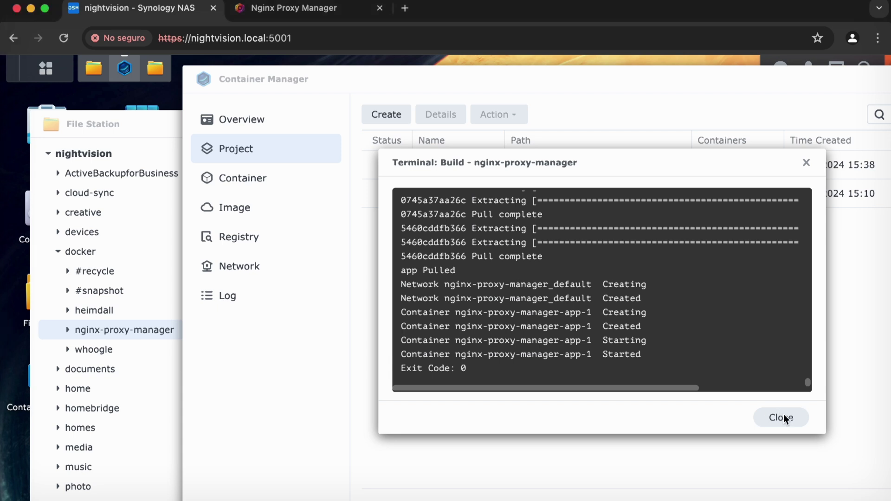
pyautogui.click(783, 416)
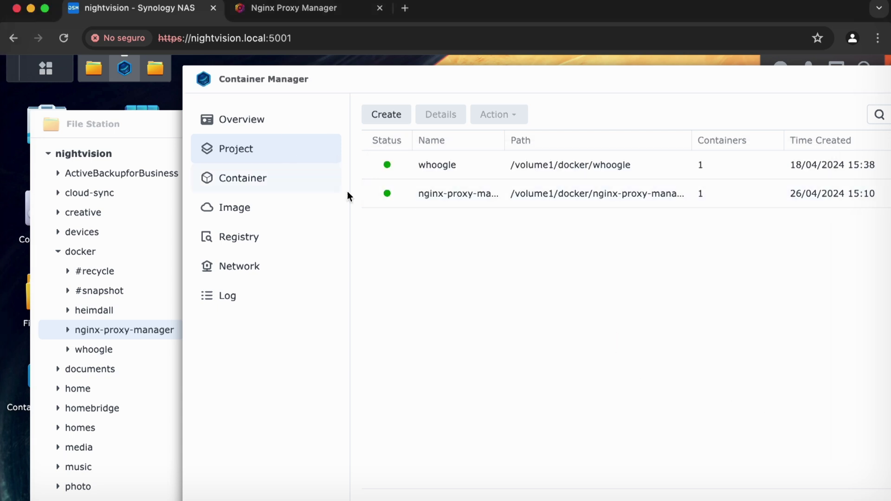
pyautogui.doubleClick(407, 206)
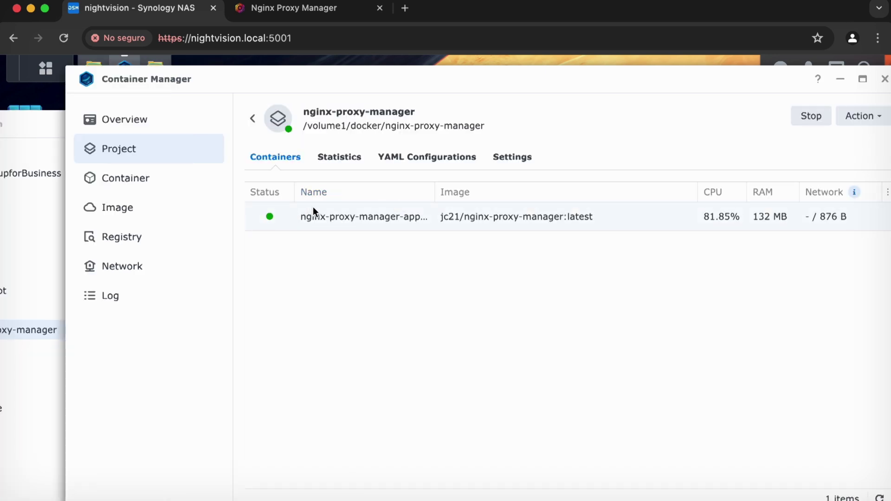
pyautogui.click(447, 163)
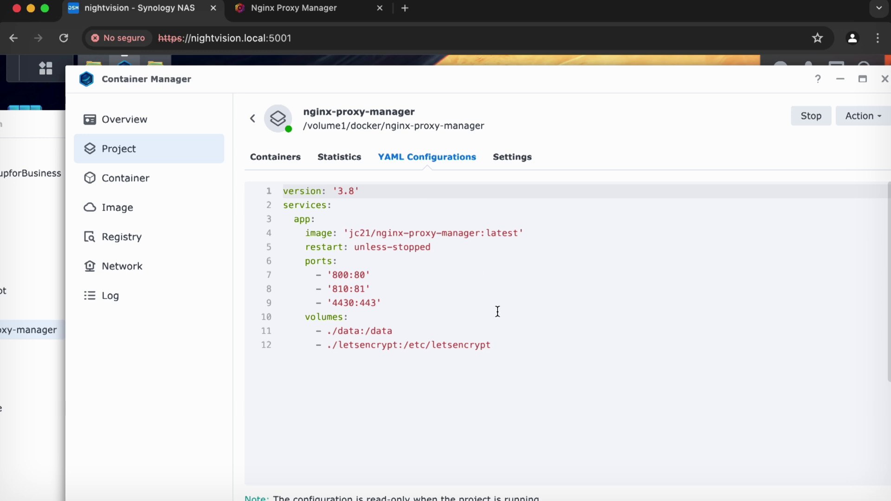
# Check the volumes and 810:81 port mapping, then minimize Container Manager to reveal File Station.
pyautogui.click(497, 311)
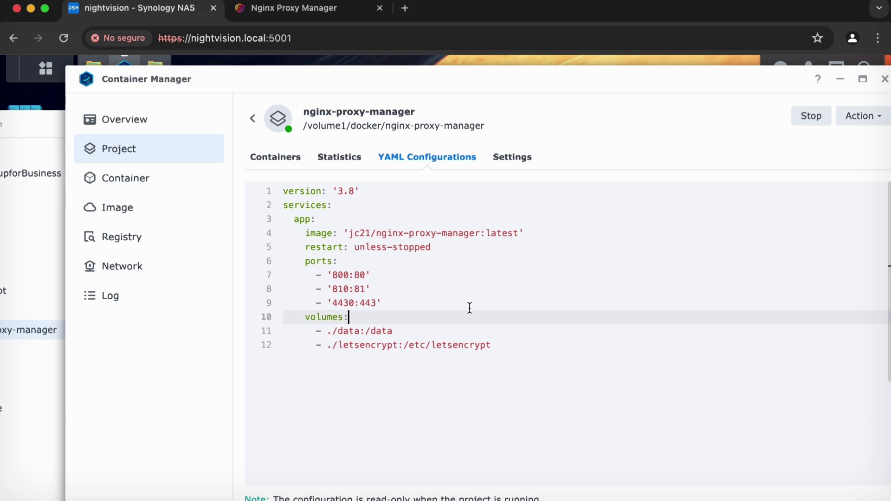
pyautogui.click(361, 288)
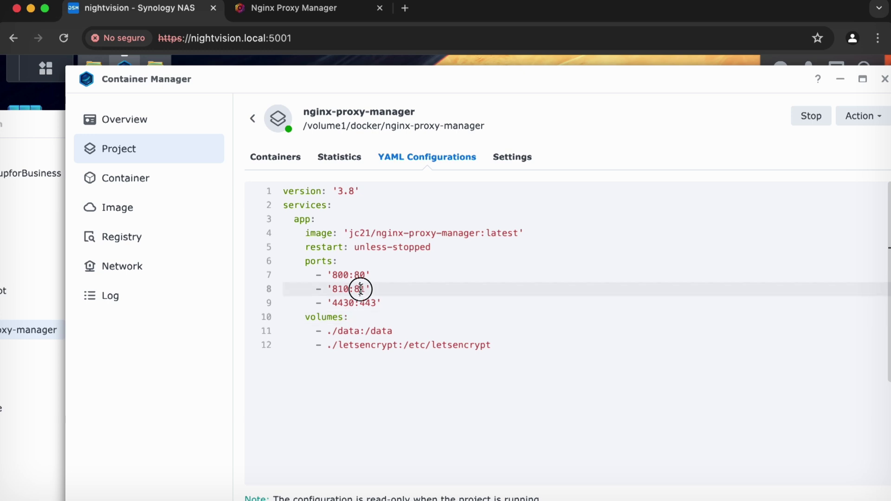
pyautogui.doubleClick(343, 288)
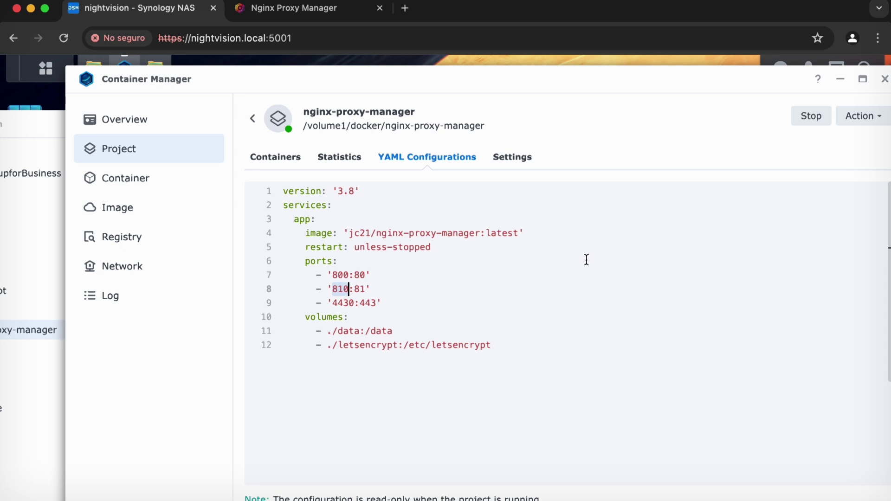
pyautogui.click(840, 79)
pyautogui.moveTo(574, 127); pyautogui.dragTo(483, 112)
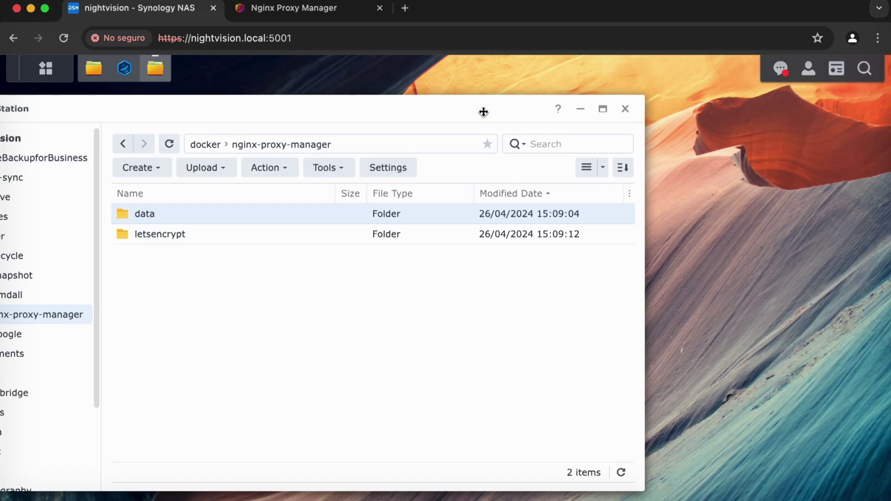
# Show the DSM widgets panel with System Health, the LAN 1 address 192.168.86.60 and storage.
pyautogui.click(840, 74)
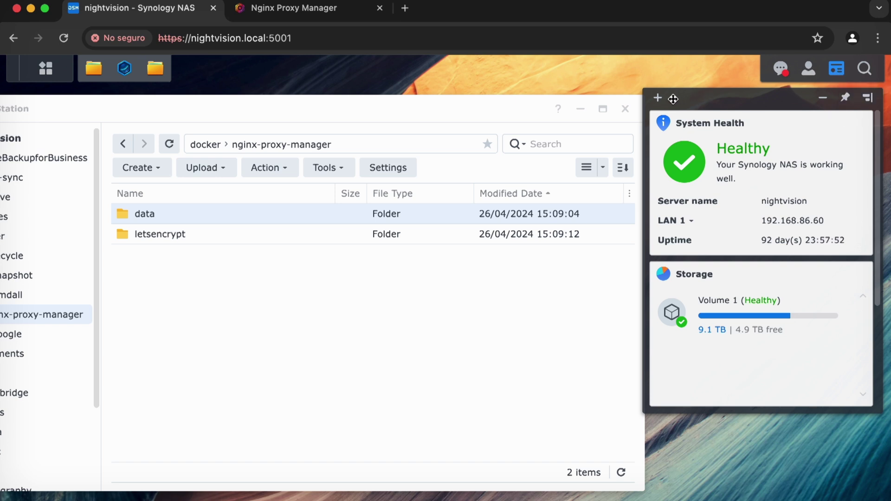
pyautogui.click(657, 97)
pyautogui.click(738, 85)
pyautogui.click(483, 42)
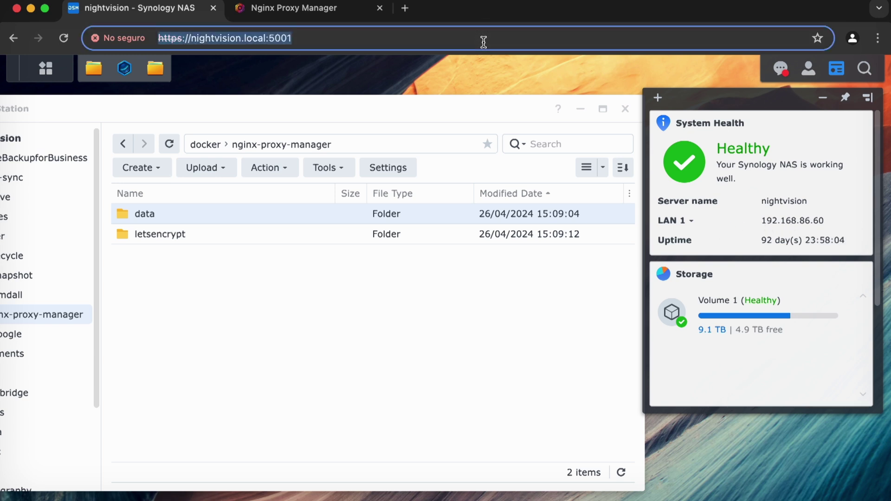
pyautogui.write('810')
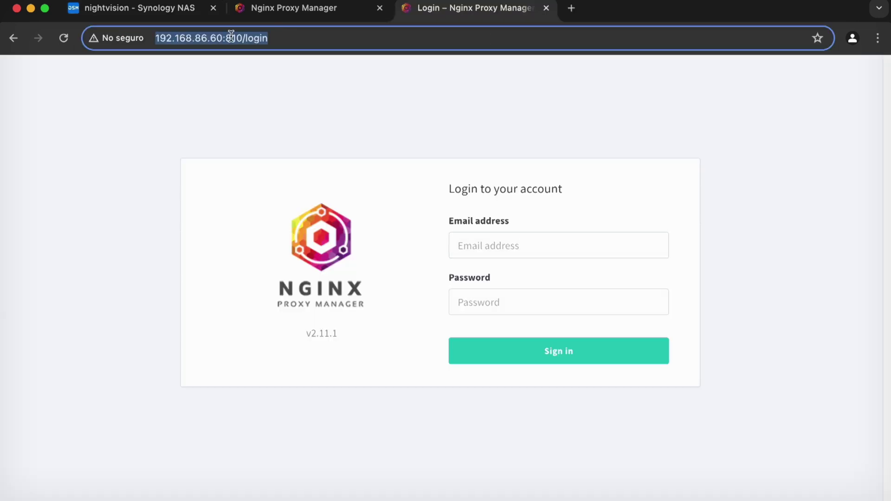
pyautogui.click(176, 38)
pyautogui.press('Down')
pyautogui.press('Down')
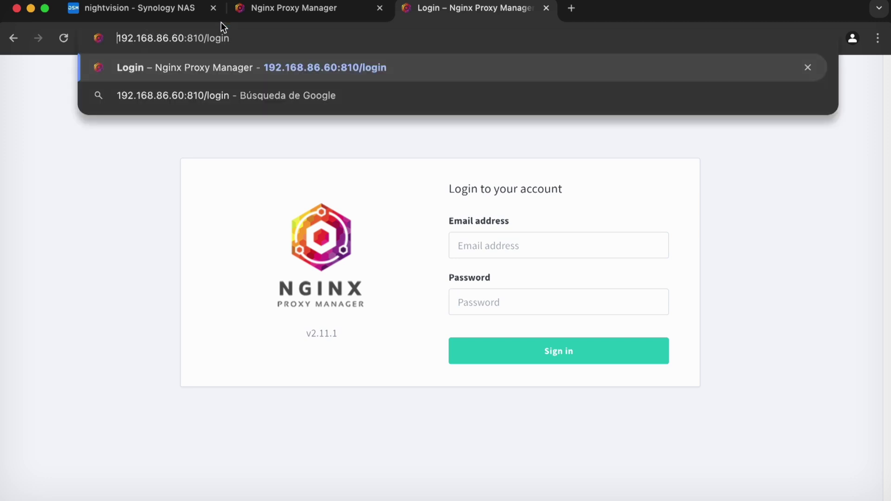
pyautogui.press('super+shift+Left')
pyautogui.press('Left')
pyautogui.write('http://')
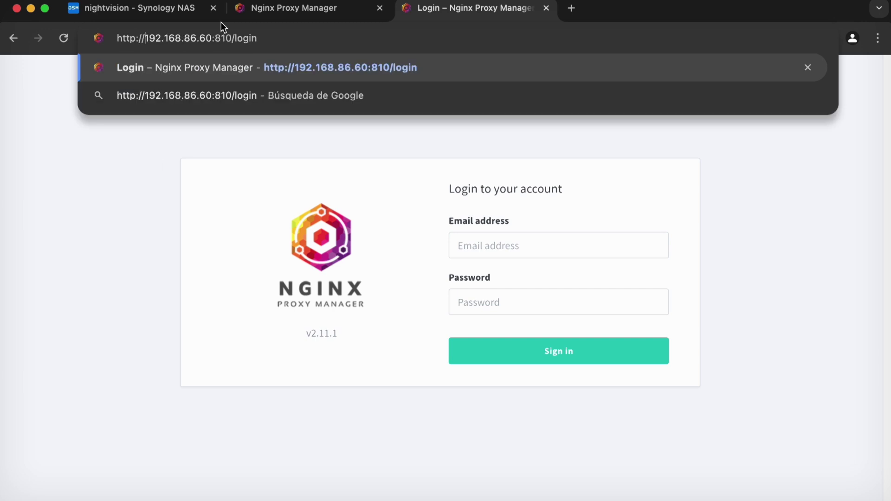
pyautogui.click(149, 16)
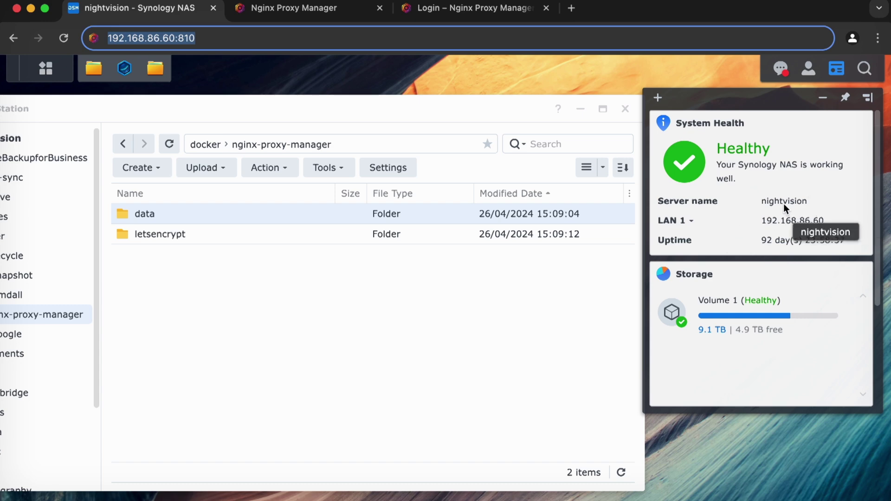
# Load the Nginx Proxy Manager login page at nightvision.local:810.
pyautogui.click(468, 8)
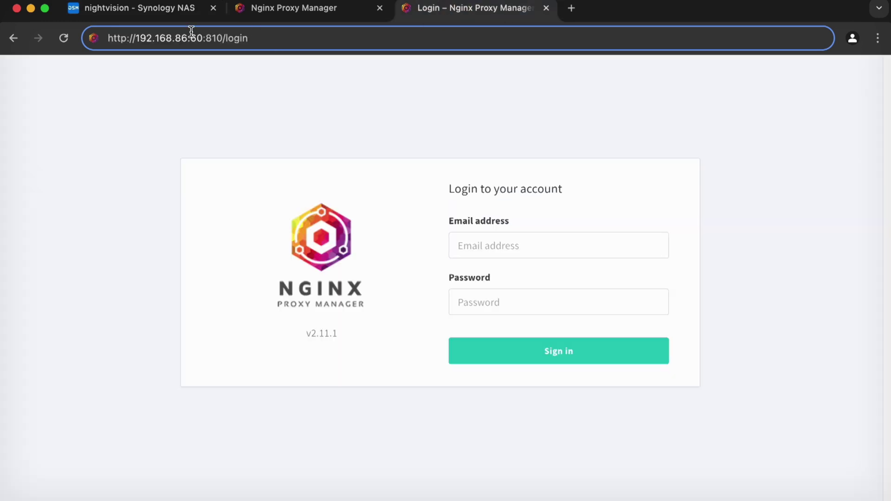
pyautogui.click(226, 36)
pyautogui.write('nightvision')
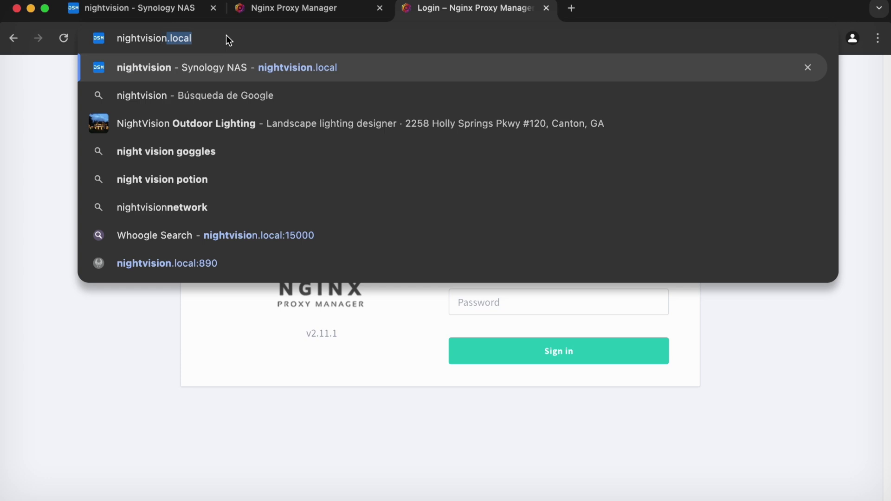
pyautogui.write('.local:810')
pyautogui.press('Return')
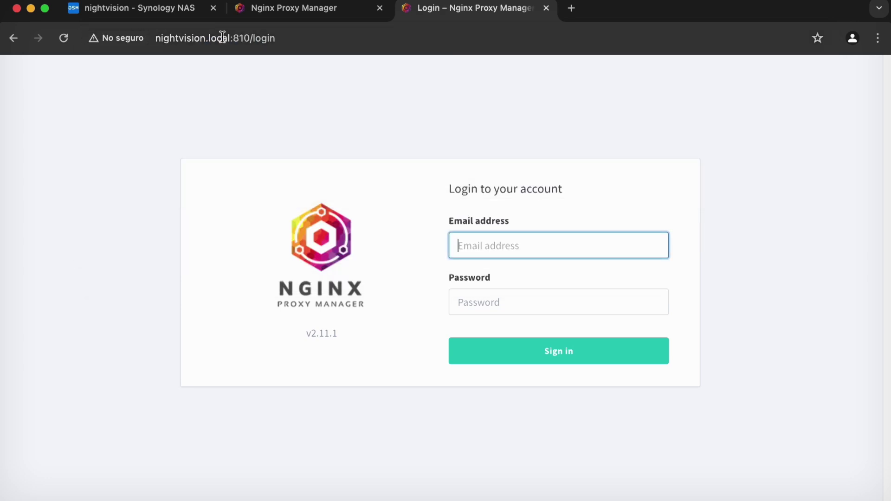
pyautogui.click(160, 38)
pyautogui.press('Left')
pyautogui.write('https://')
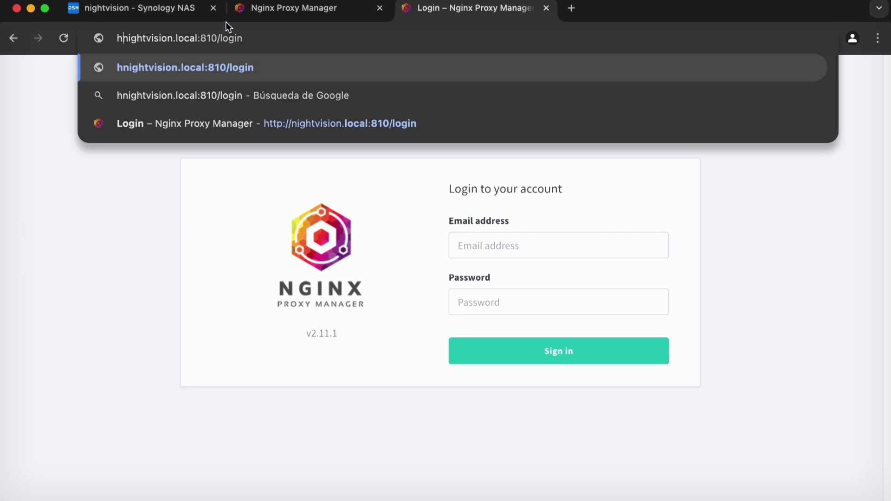
pyautogui.press('Return')
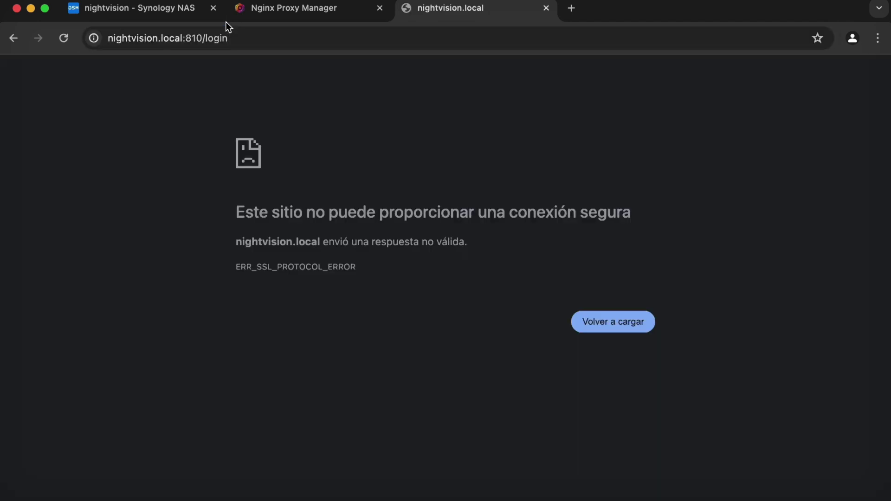
pyautogui.press('super+Left')
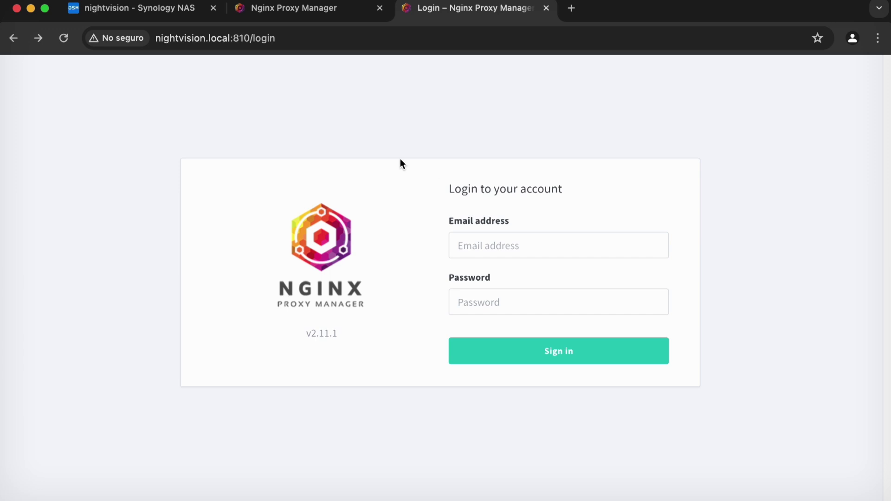
pyautogui.click(304, 8)
pyautogui.scroll(-7, 514, 258)
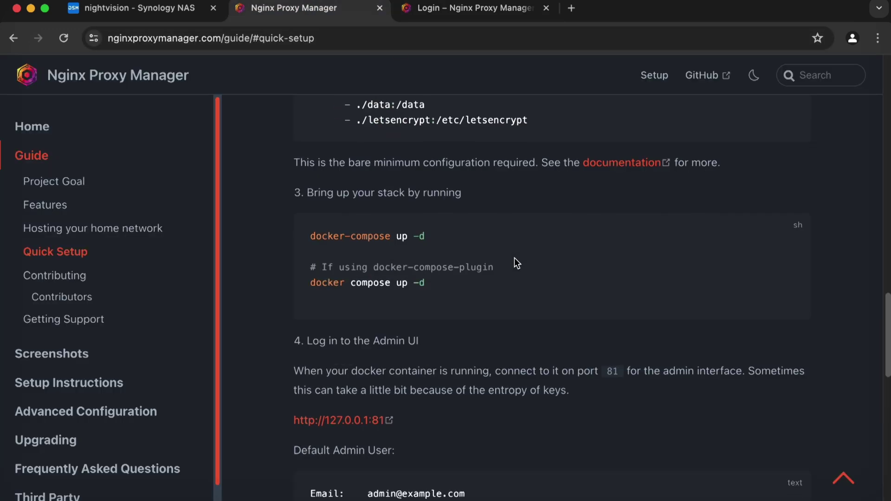
pyautogui.scroll(-4, 514, 263)
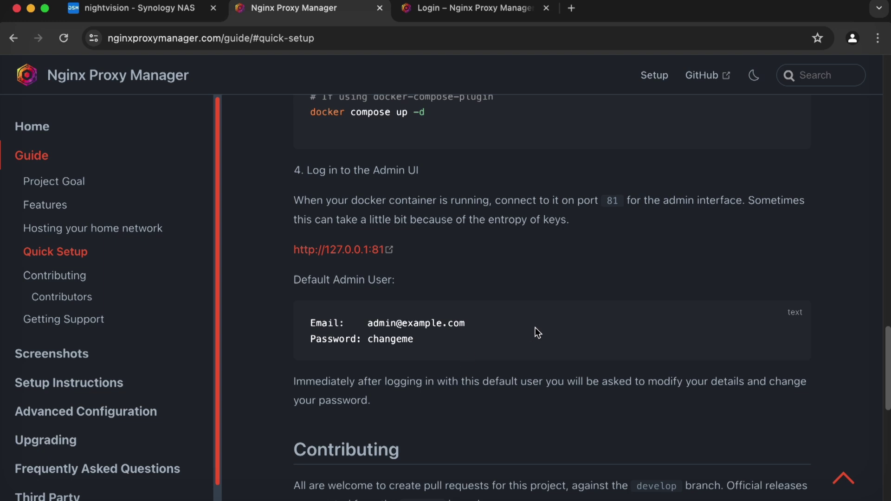
pyautogui.scroll(-3, 535, 333)
pyautogui.scroll(-2, 535, 328)
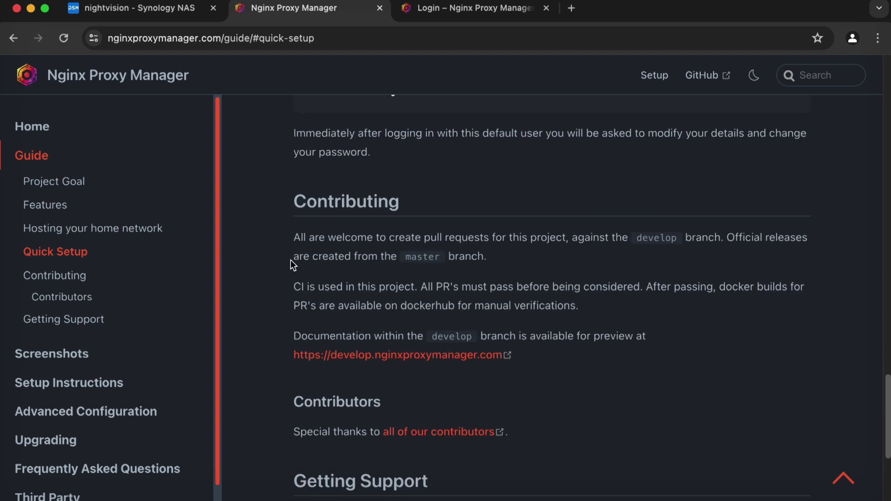
pyautogui.click(215, 180)
pyautogui.moveTo(215, 174); pyautogui.dragTo(221, 258)
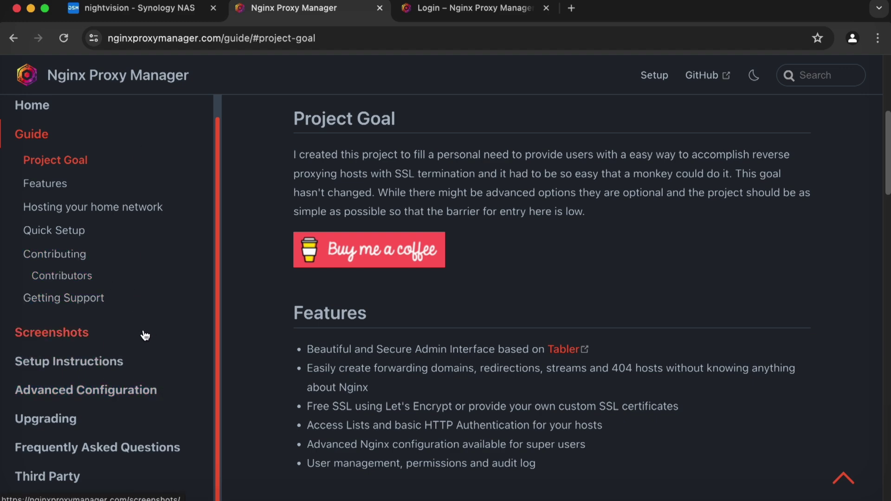
pyautogui.click(119, 448)
pyautogui.scroll(-10, 609, 226)
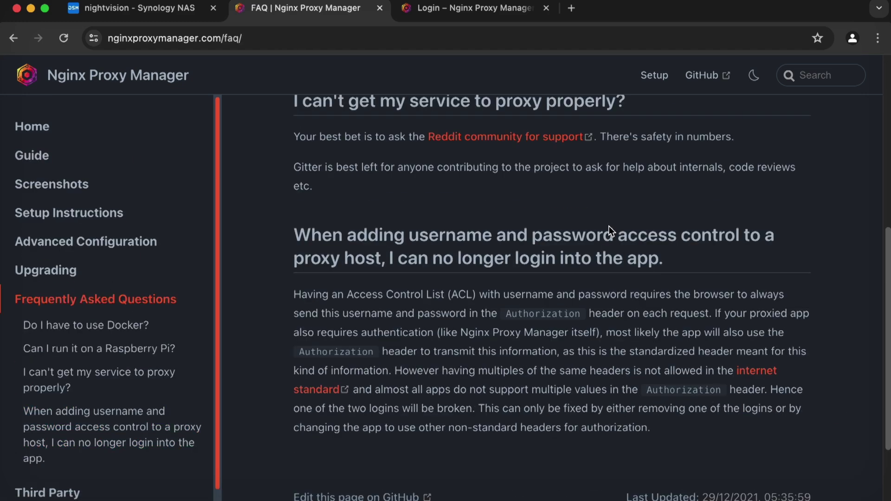
pyautogui.click(455, 9)
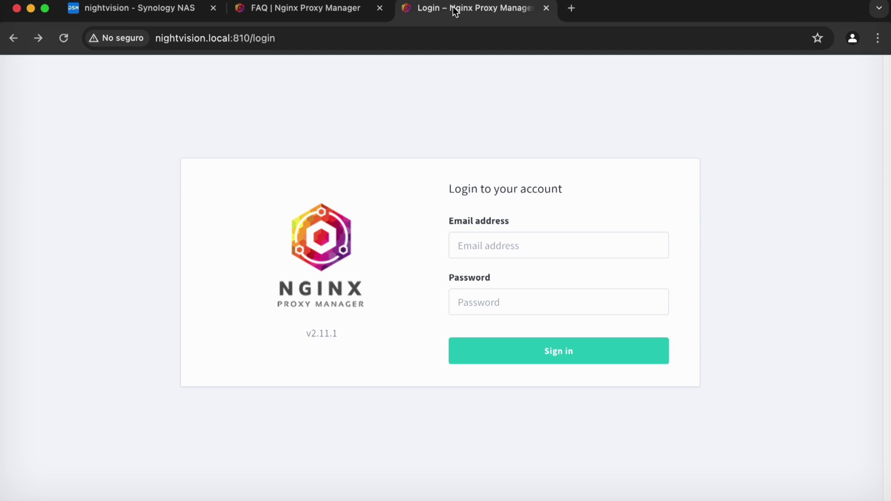
# Log in to Nginx Proxy Manager with the default admin e-mail and password.
pyautogui.click(569, 246)
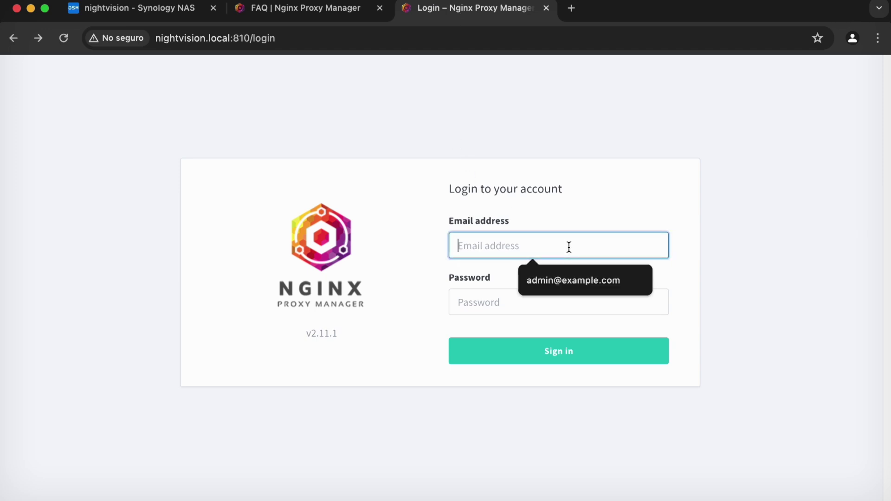
pyautogui.click(564, 276)
pyautogui.click(569, 293)
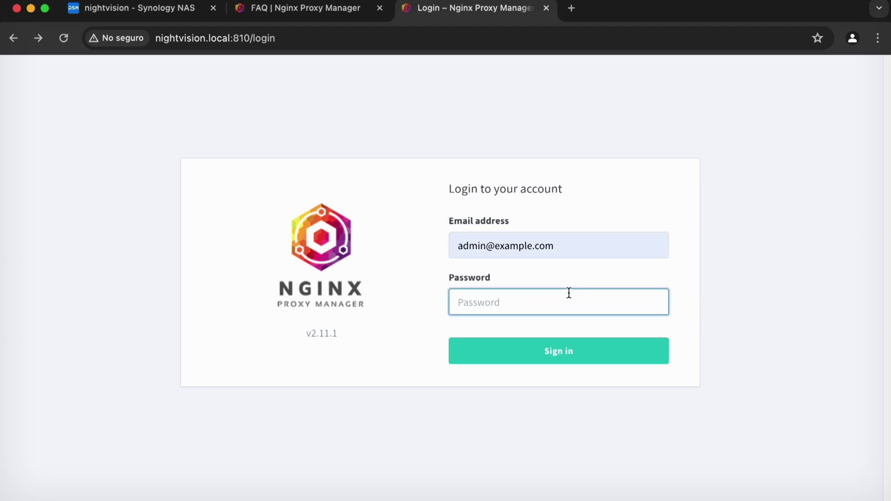
pyautogui.write('changeme')
pyautogui.press('Return')
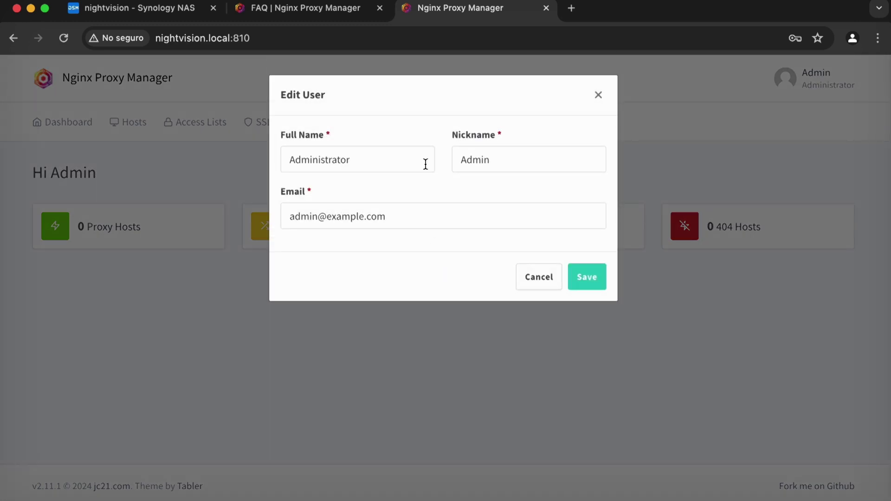
# Replace the admin's full name, nickname and e-mail with the user's own details and save.
pyautogui.moveTo(423, 163); pyautogui.dragTo(257, 156)
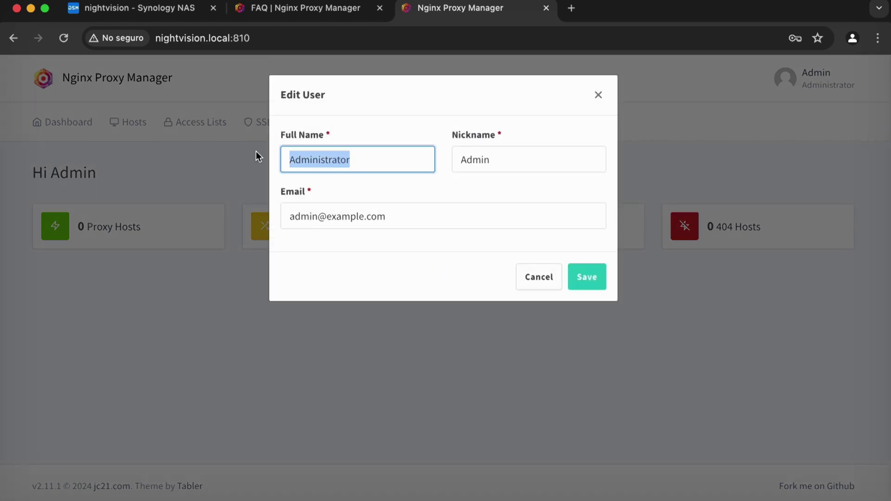
pyautogui.write('Volume')
pyautogui.press('Tab')
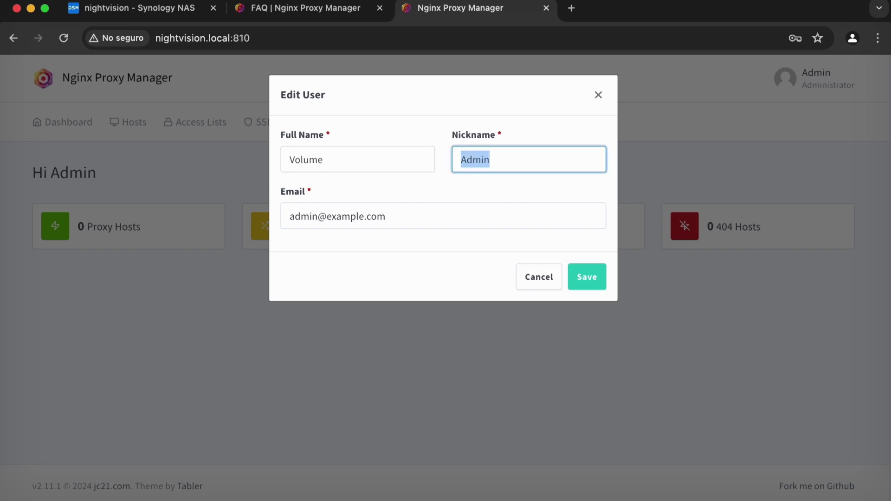
pyautogui.write('Data21')
pyautogui.press('Tab')
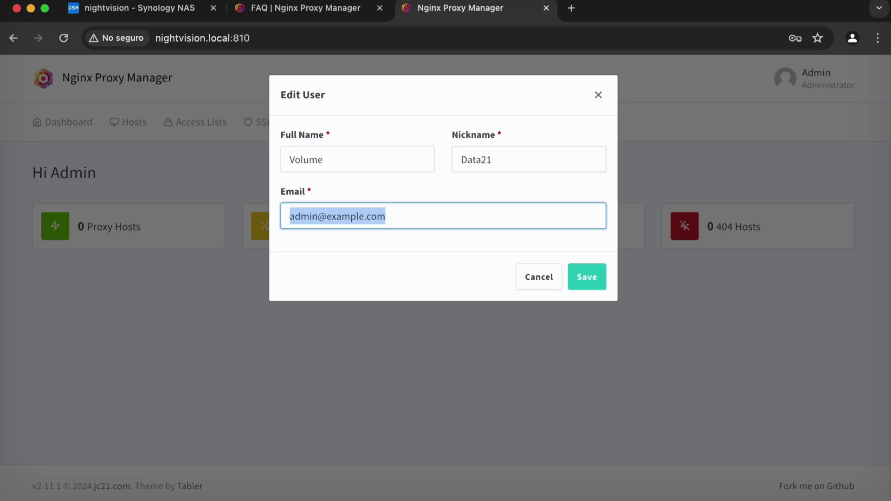
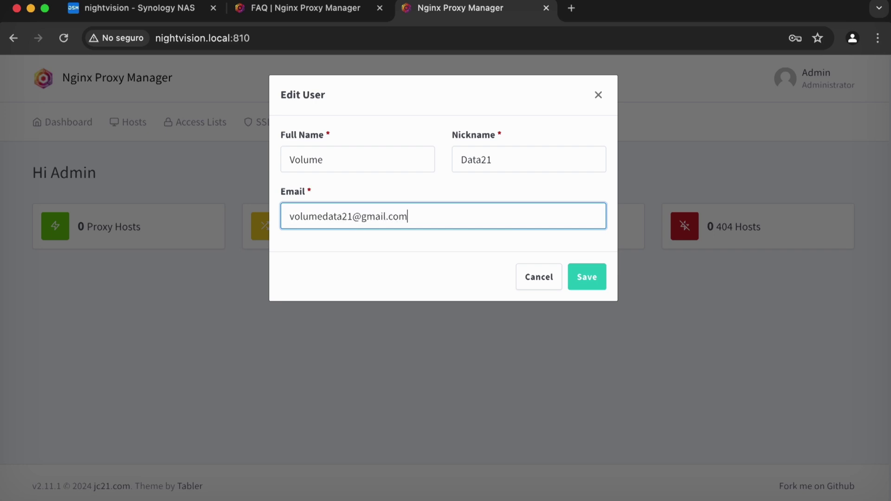
pyautogui.click(602, 277)
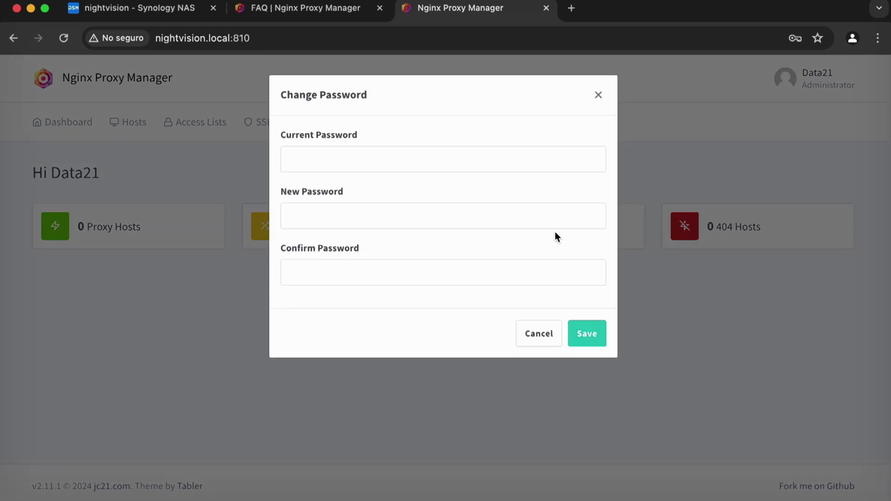
# Enter the current default password in the Change Password form.
pyautogui.click(485, 160)
pyautogui.write('changeme')
pyautogui.press('Tab')
# Search for and open the Bitwarden password generator in a new tab.
pyautogui.click(571, 8)
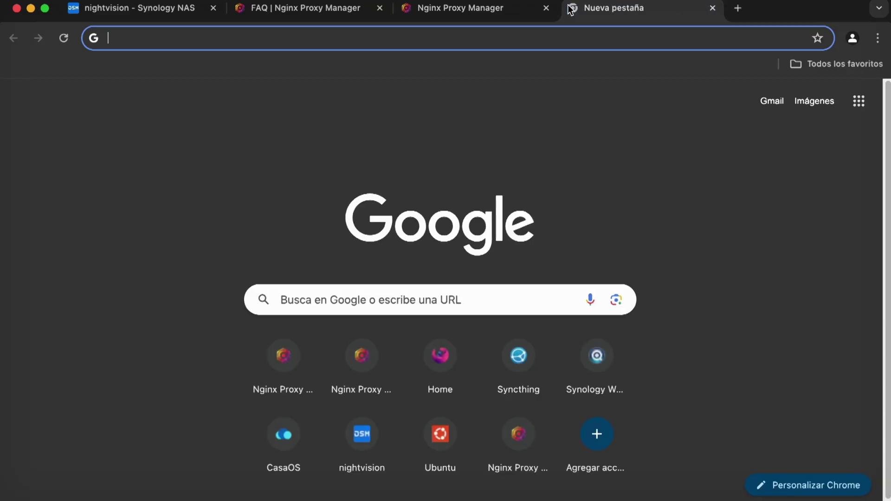
pyautogui.write('bit')
pyautogui.press('Return')
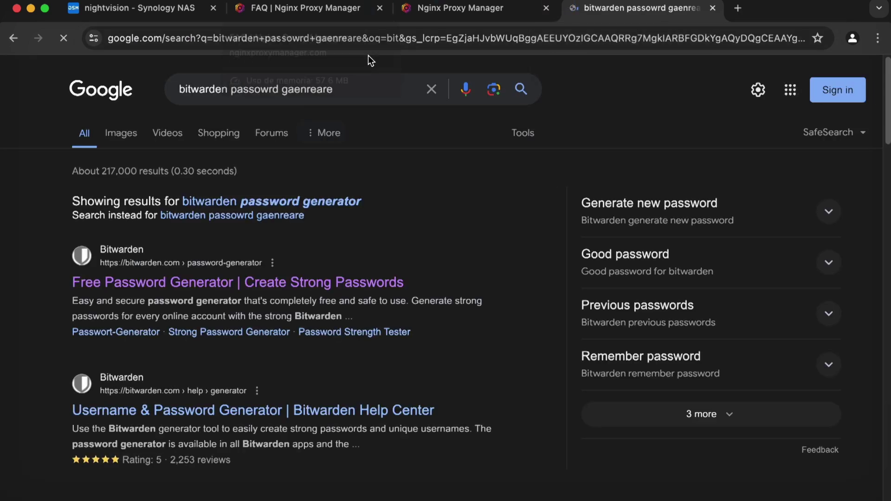
pyautogui.click(301, 89)
pyautogui.click(271, 279)
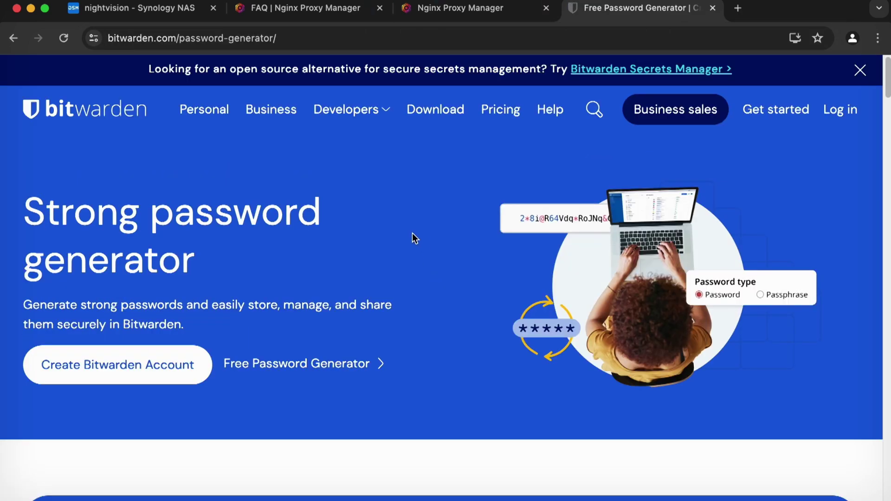
# Set the password length to 18 characters, regenerate, and copy the new password.
pyautogui.scroll(-5, 404, 227)
pyautogui.scroll(-3, 405, 227)
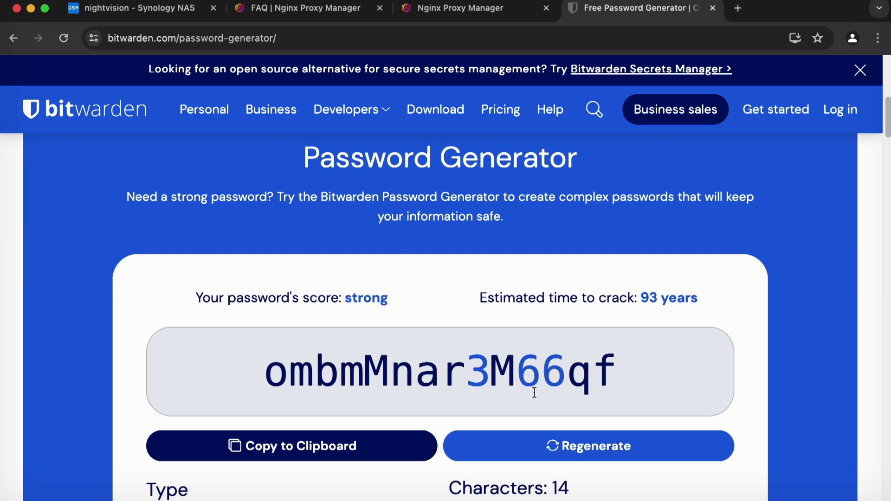
pyautogui.click(546, 443)
pyautogui.click(542, 439)
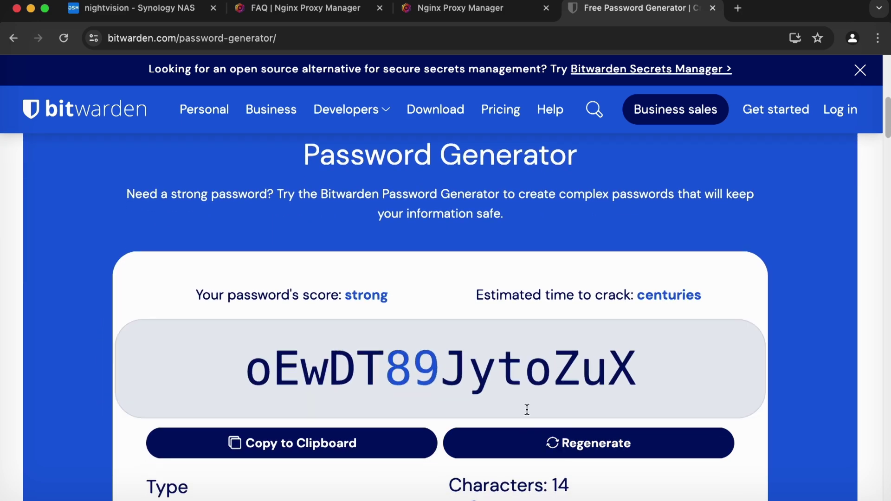
pyautogui.scroll(-1, 479, 358)
pyautogui.moveTo(474, 472); pyautogui.dragTo(483, 472)
pyautogui.click(543, 415)
pyautogui.click(547, 409)
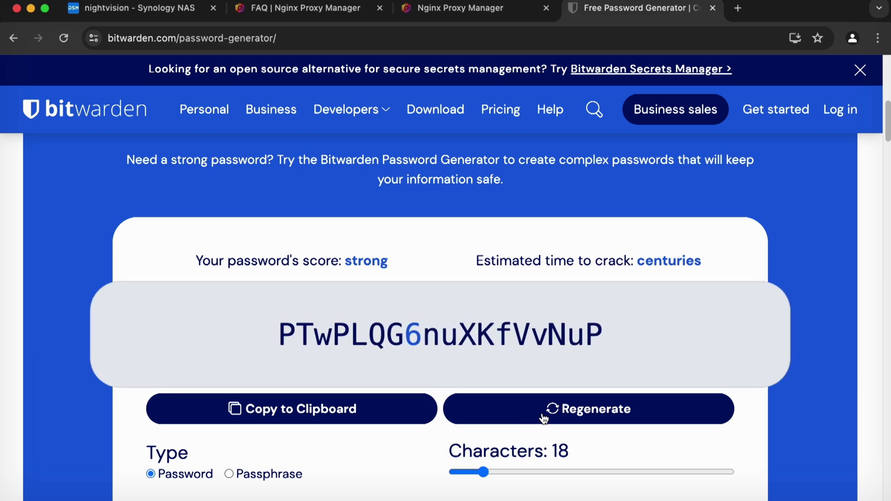
pyautogui.click(516, 348)
pyautogui.click(308, 8)
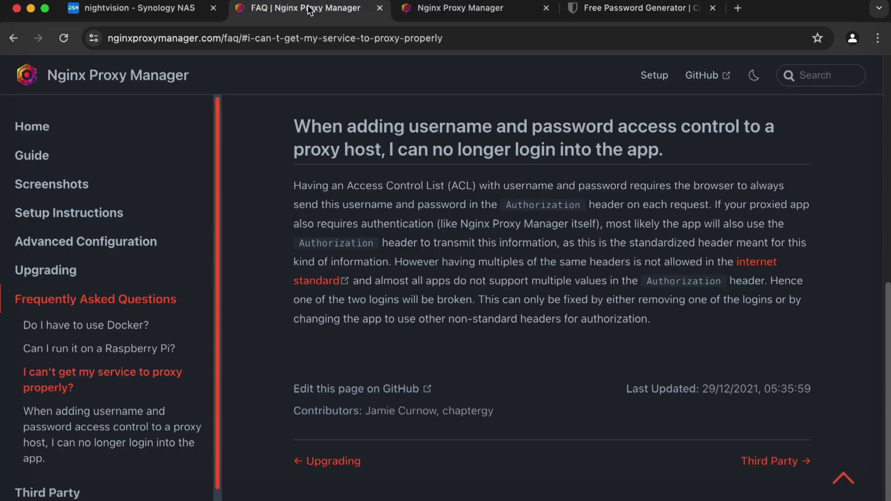
# Paste the generated password into New and Confirm Password, save, and go to Hosts > Proxy Hosts.
pyautogui.click(429, 11)
pyautogui.press('super+v')
pyautogui.click(456, 262)
pyautogui.press('super+v')
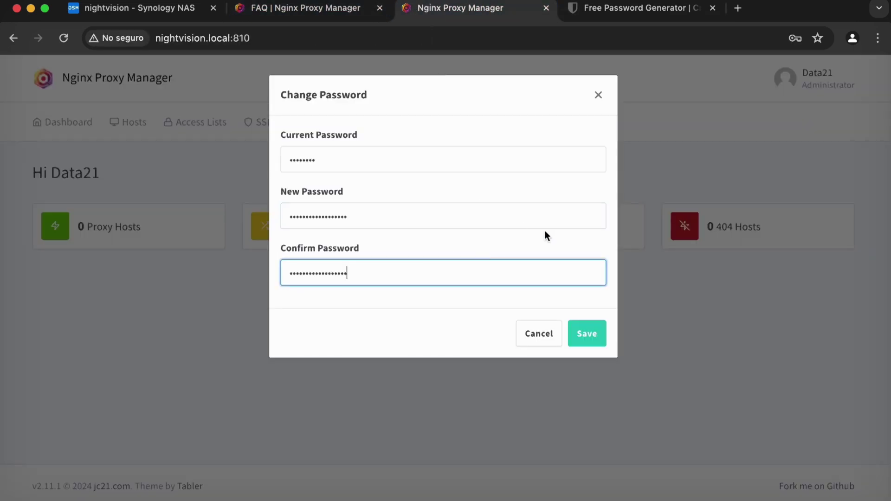
pyautogui.click(579, 334)
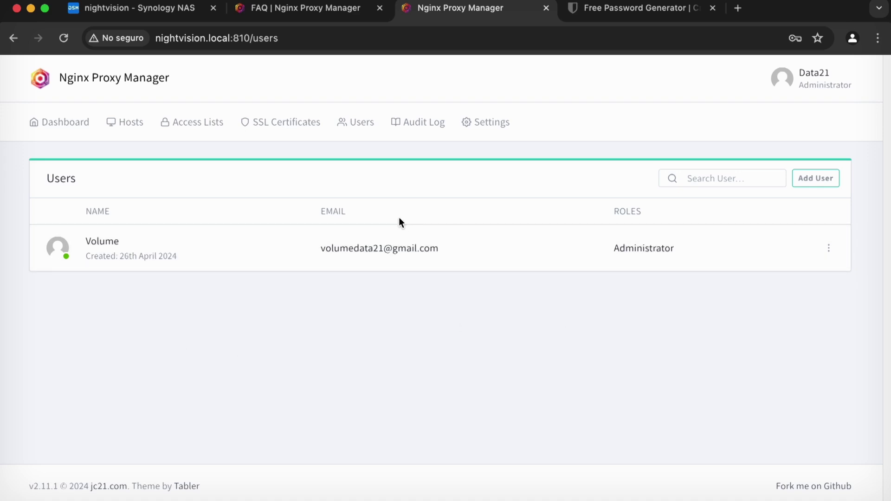
pyautogui.click(132, 123)
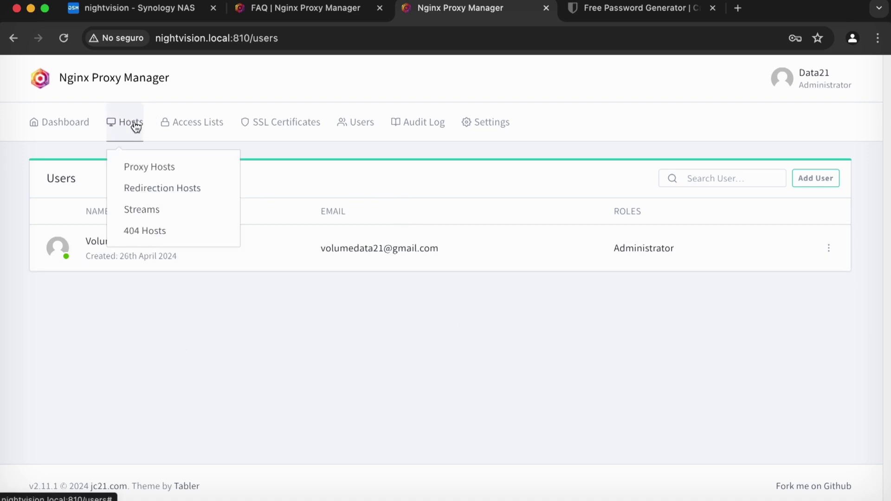
pyautogui.click(137, 167)
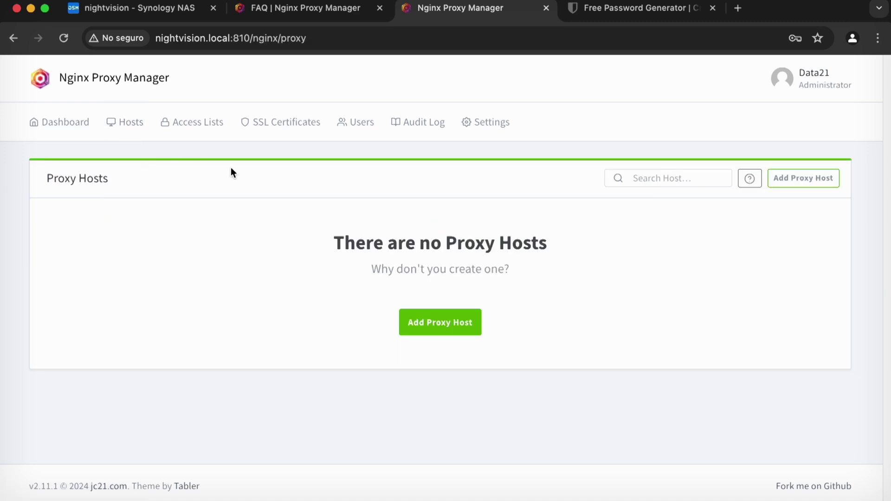
# Add a new proxy host for photos.theylive.com, keeping the scheme at http.
pyautogui.click(465, 323)
pyautogui.click(394, 199)
pyautogui.write('theylive.com')
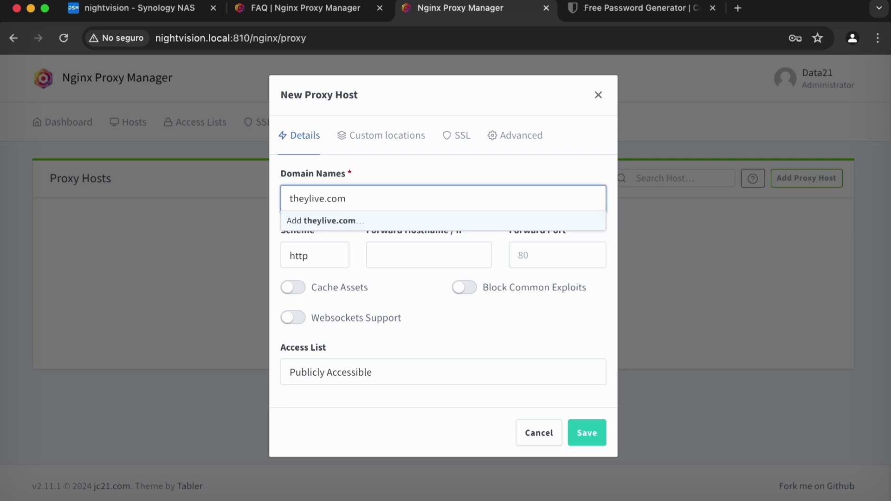
pyautogui.write('photos.')
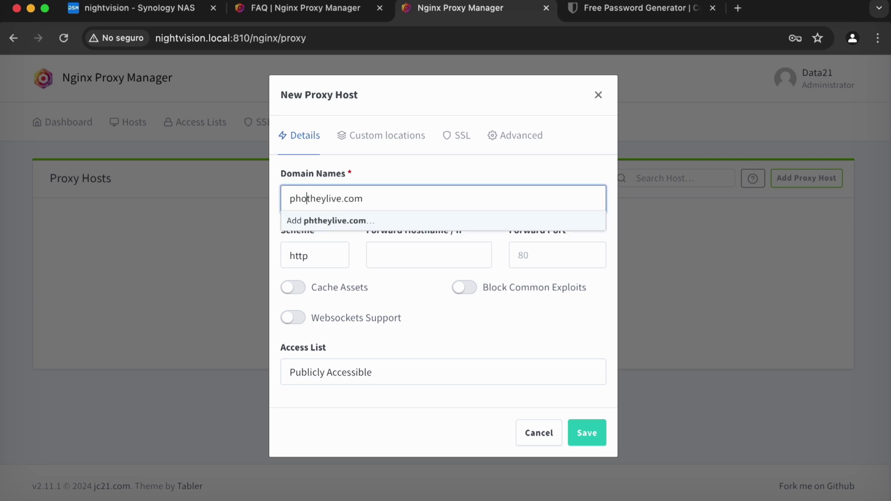
pyautogui.click(394, 221)
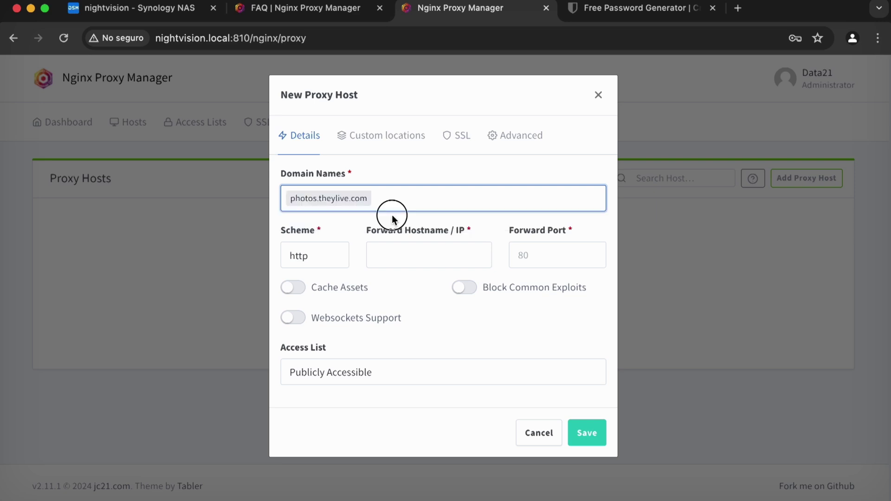
pyautogui.click(311, 249)
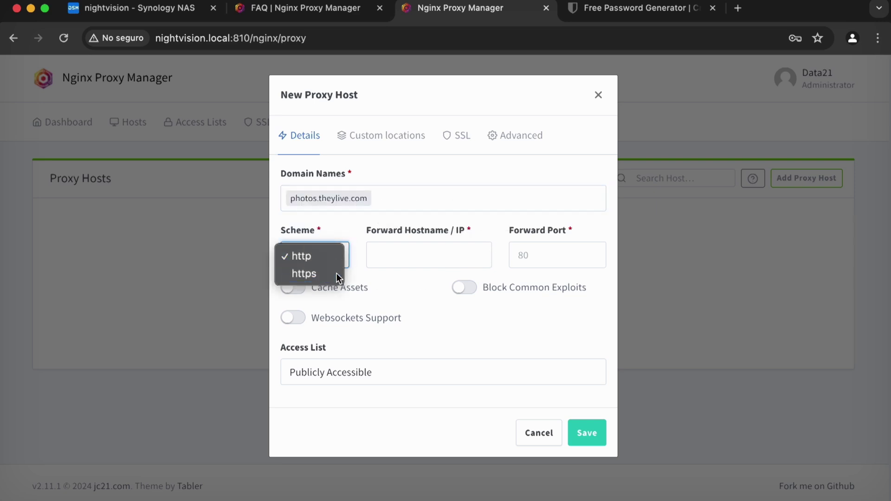
pyautogui.click(336, 273)
pyautogui.click(336, 253)
pyautogui.click(331, 248)
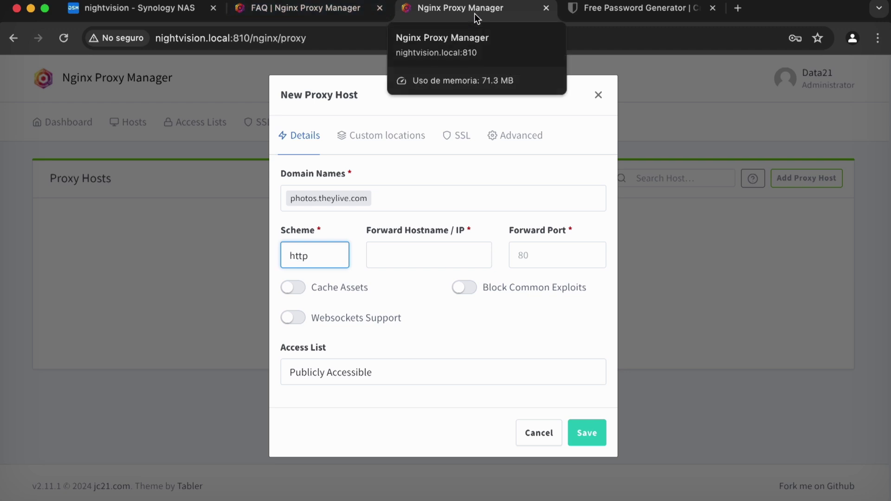
pyautogui.click(320, 258)
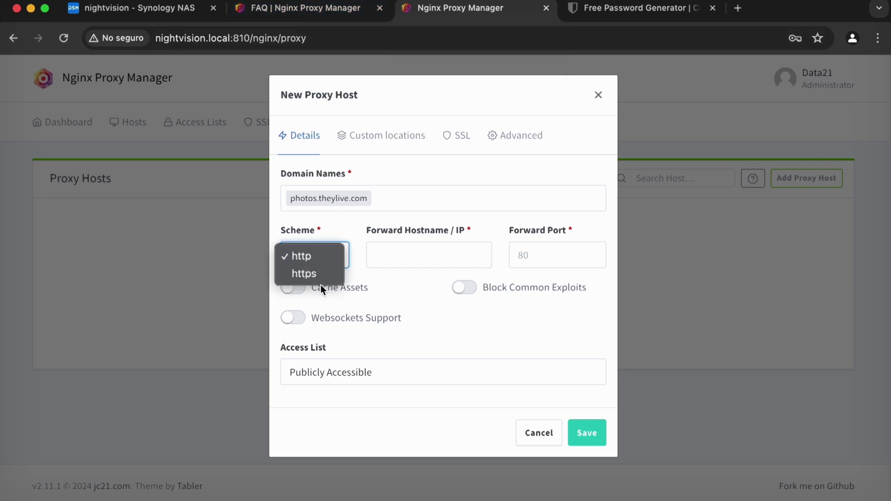
pyautogui.click(321, 275)
pyautogui.click(331, 257)
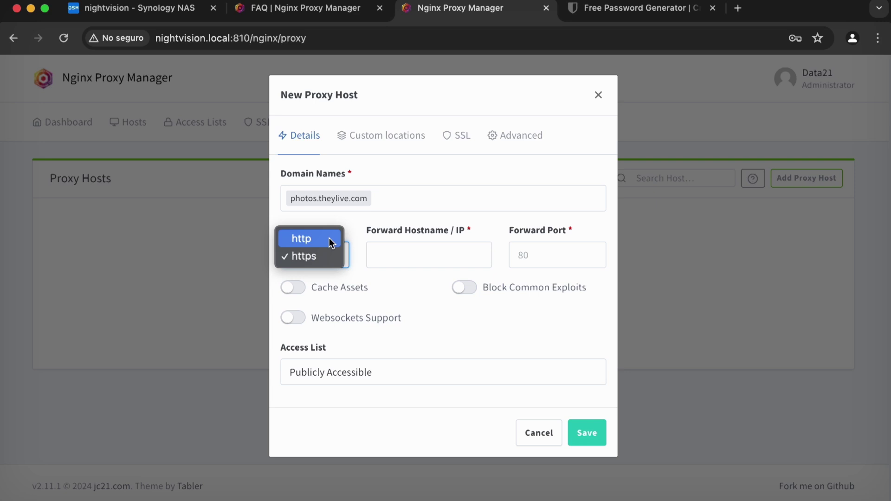
pyautogui.click(332, 239)
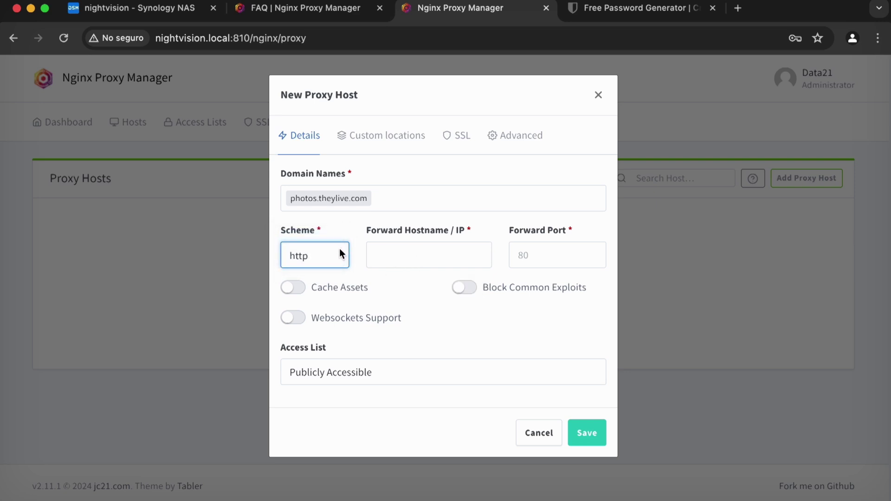
# Forward to hostname 192.168.86.60 on port 810 with Block Common Exploits enabled.
pyautogui.click(424, 250)
pyautogui.write('192.168.86.60')
pyautogui.moveTo(379, 257); pyautogui.dragTo(465, 258)
pyautogui.click(465, 258)
pyautogui.click(558, 255)
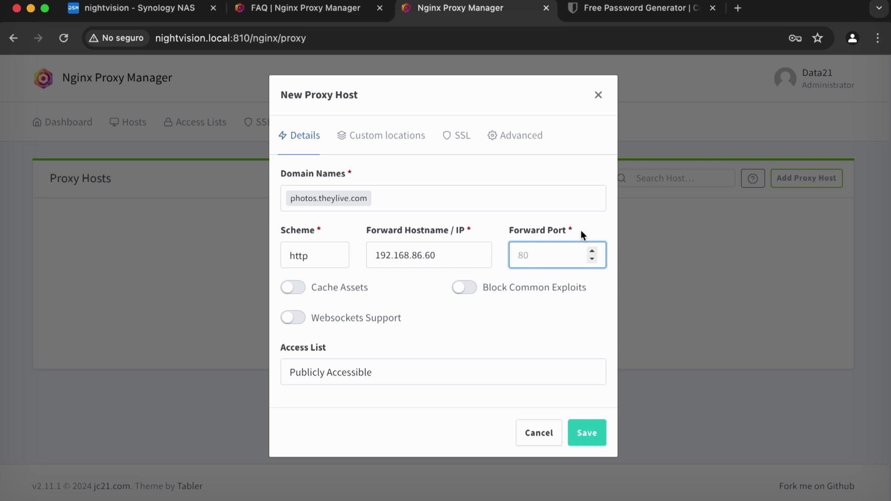
pyautogui.write('810')
pyautogui.click(456, 288)
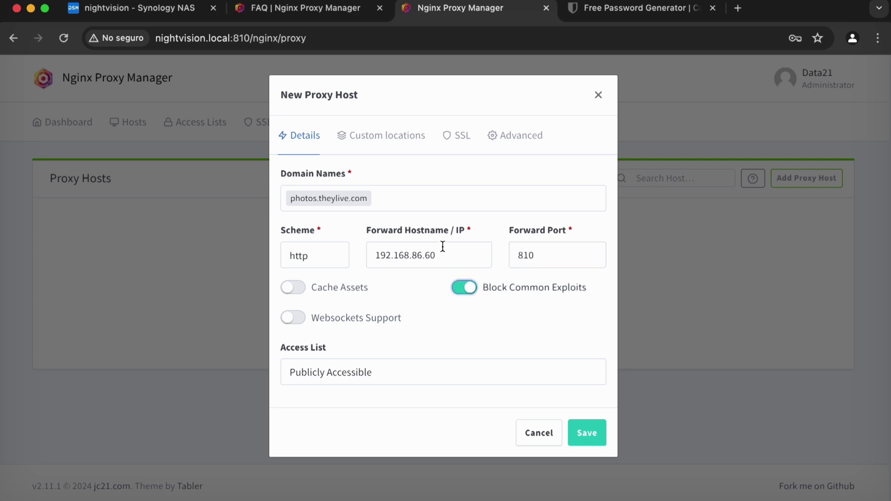
pyautogui.click(464, 139)
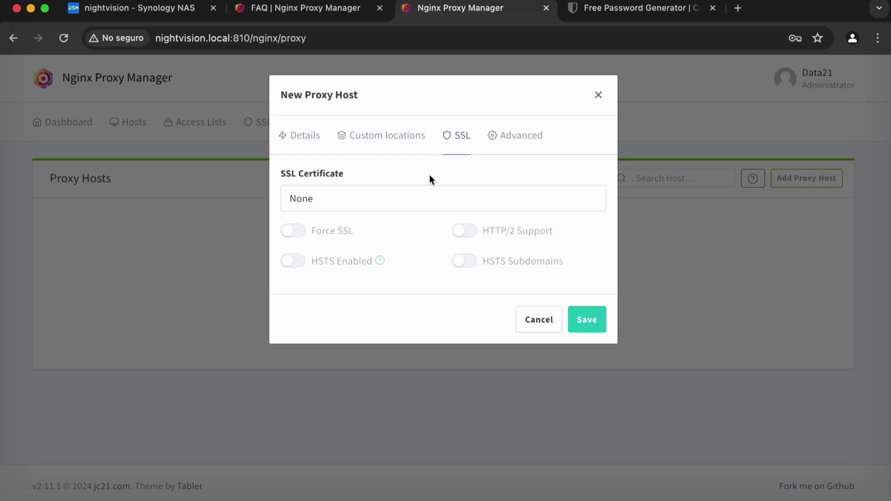
# Choose Request a new SSL Certificate, enable Force SSL, and accept the Let's Encrypt terms.
pyautogui.click(435, 196)
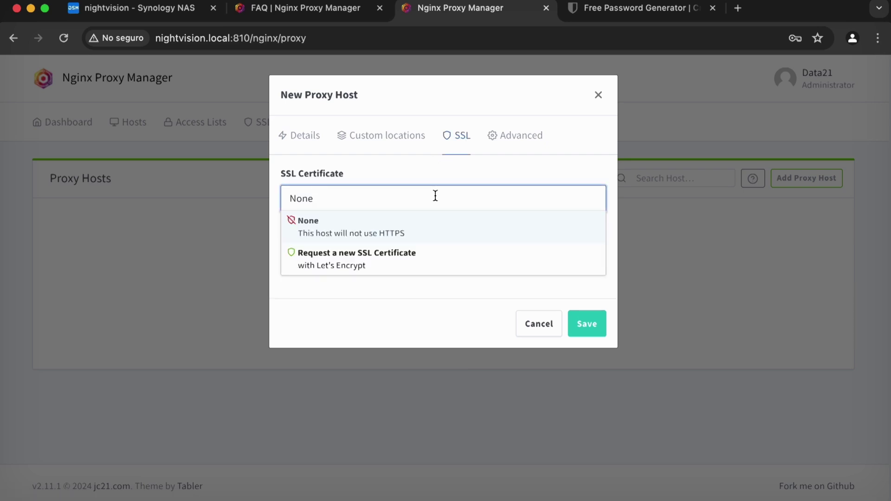
pyautogui.click(423, 258)
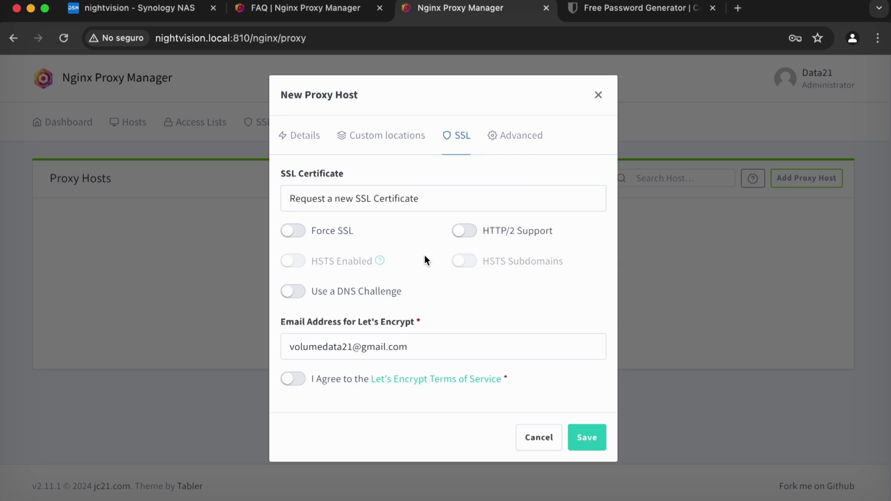
pyautogui.click(291, 232)
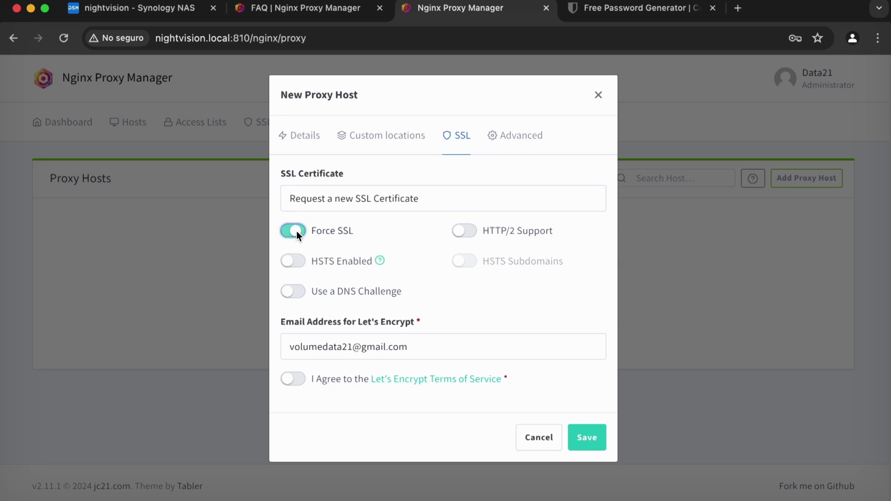
pyautogui.click(287, 376)
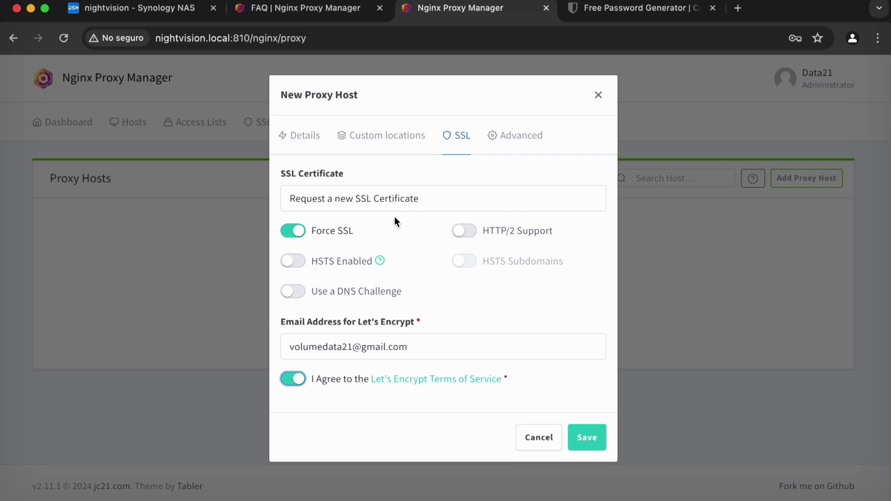
pyautogui.click(305, 145)
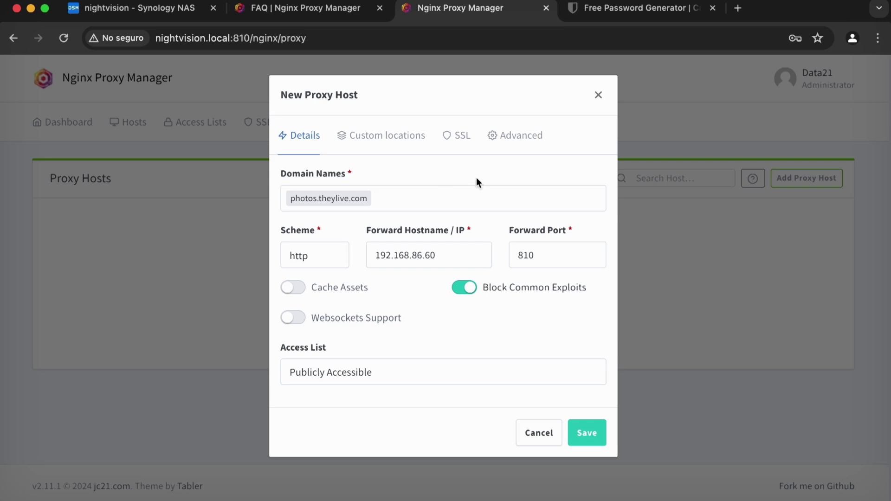
pyautogui.click(461, 148)
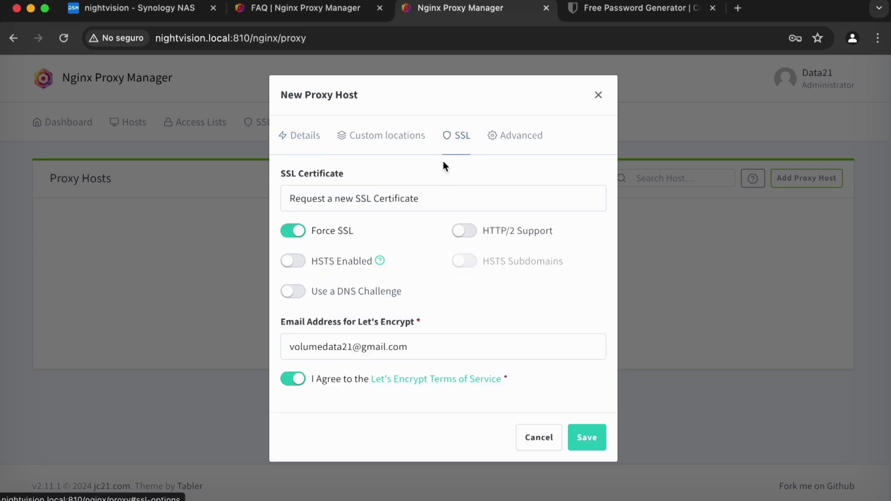
pyautogui.click(290, 145)
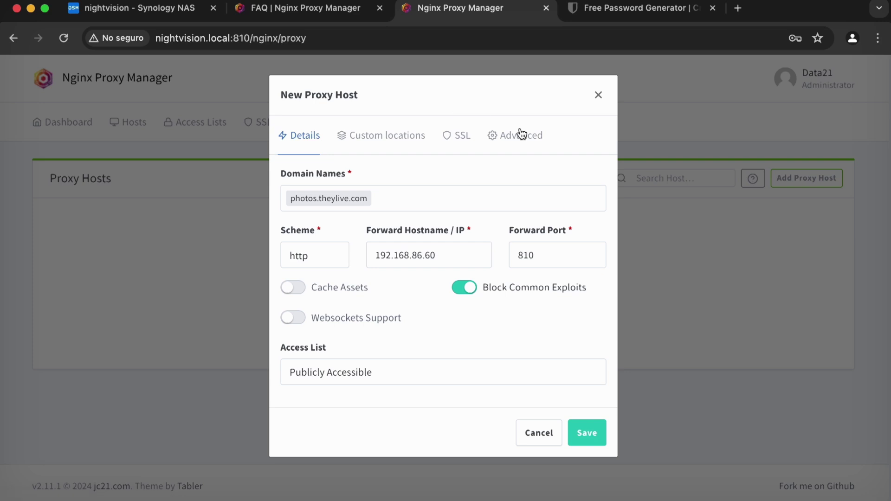
# Cancel the New Proxy Host dialog without saving the host.
pyautogui.click(538, 436)
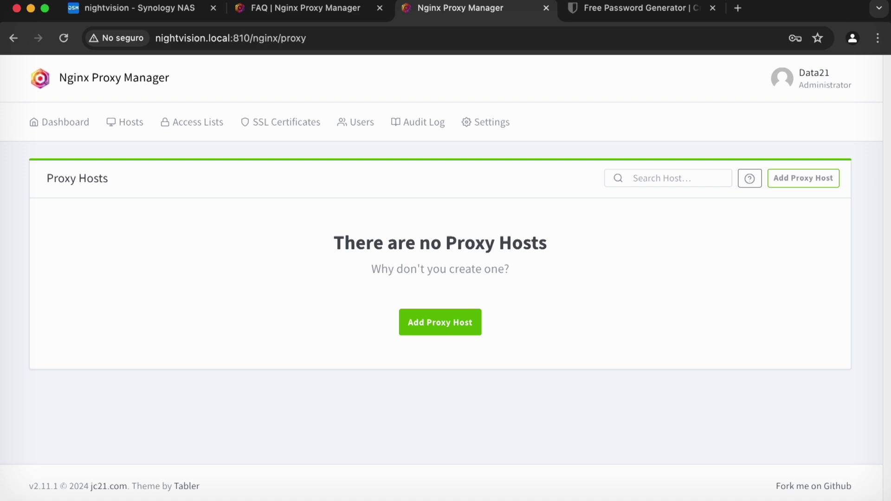
# Replace the old note with a CNAME note: photos.theylive.com -> theylive.com.
pyautogui.press('super+Tab')
pyautogui.press('super+a')
pyautogui.press('BackSpace')
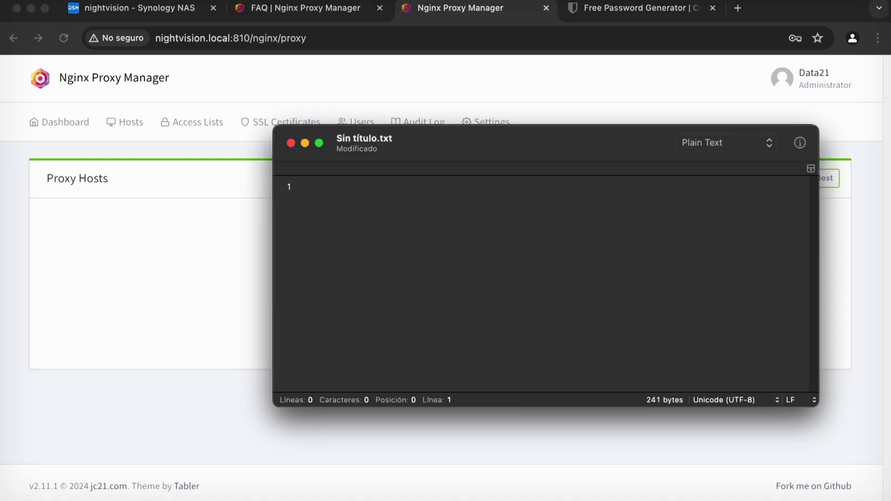
pyautogui.write('theylive.com')
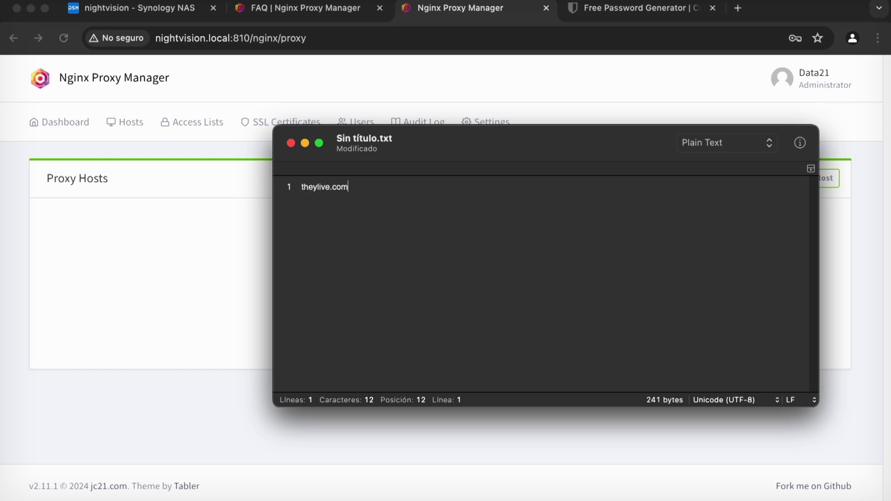
pyautogui.press('super+Left')
pyautogui.press('Return')
pyautogui.press('Up')
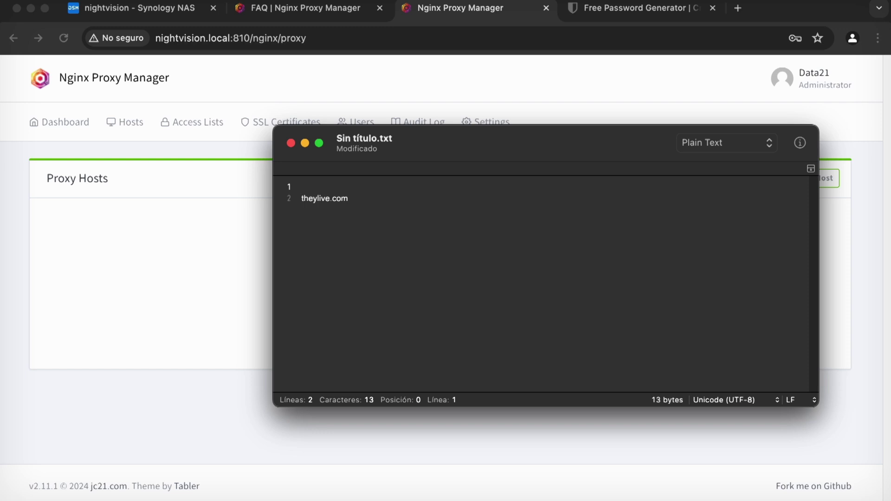
pyautogui.write('photos.theylive.com')
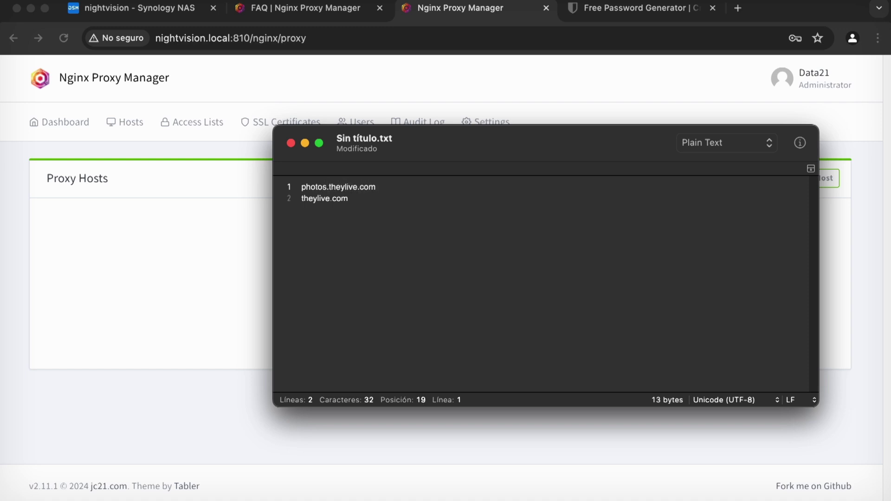
pyautogui.click(301, 186)
pyautogui.write('create a c')
pyautogui.write('name record cal')
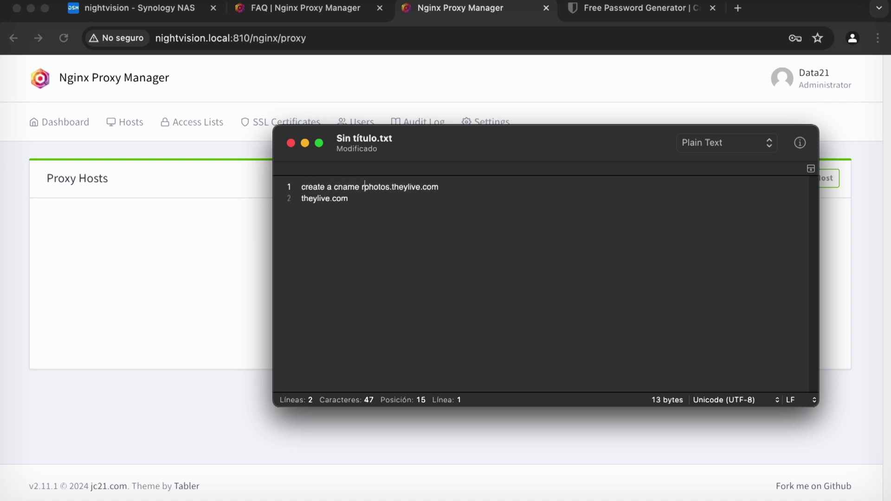
pyautogui.write('led')
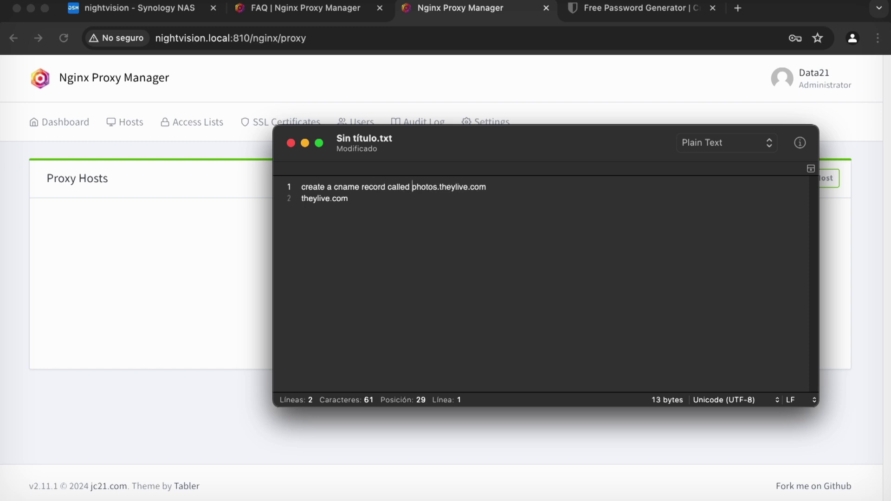
pyautogui.press('Down')
pyautogui.press('Left')
pyautogui.press('Left')
pyautogui.press('Left')
pyautogui.press('Left')
pyautogui.press('Left')
pyautogui.press('Left')
pyautogui.press('Left')
pyautogui.press('Left')
pyautogui.press('Left')
pyautogui.press('Left')
pyautogui.press('Left')
pyautogui.press('Left')
pyautogui.write('->')
# Add a note to create an A record for theylive.com pointing to the home router's IP address.
pyautogui.press('Return')
pyautogui.press('Return')
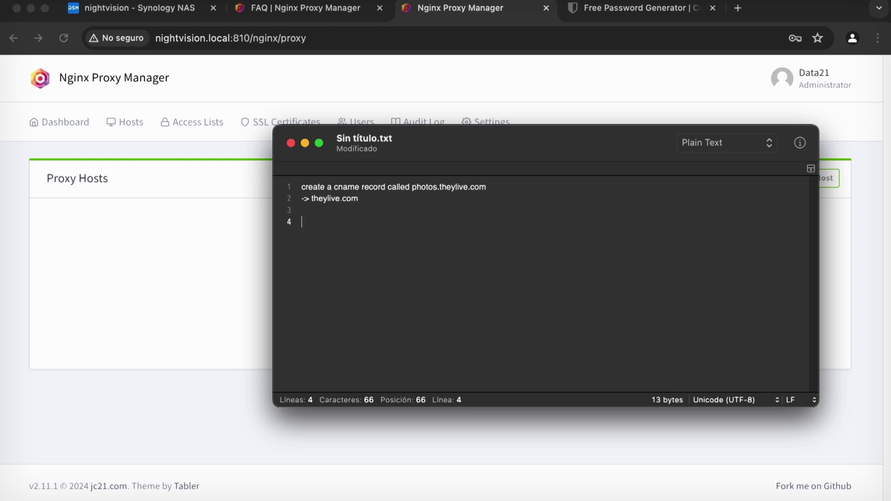
pyautogui.write('p')
pyautogui.press('BackSpace')
pyautogui.write('create an a record for theylive.com')
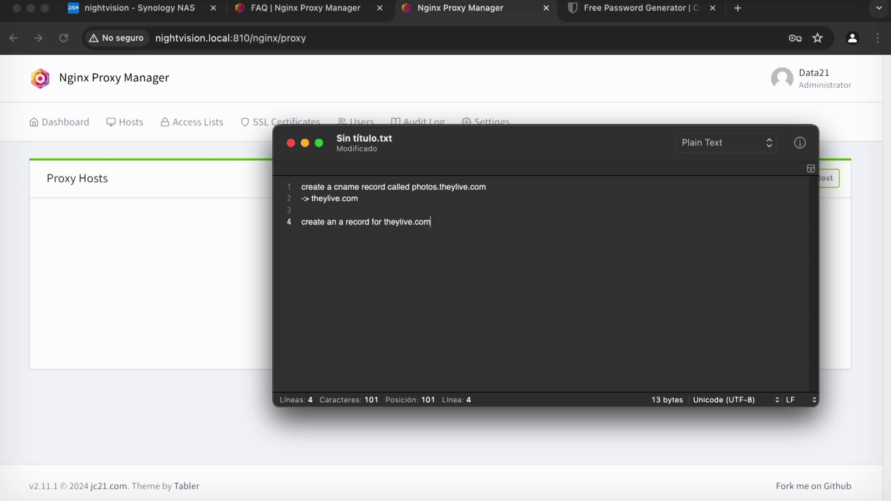
pyautogui.press('Return')
pyautogui.write('-> ip address of your home router (')
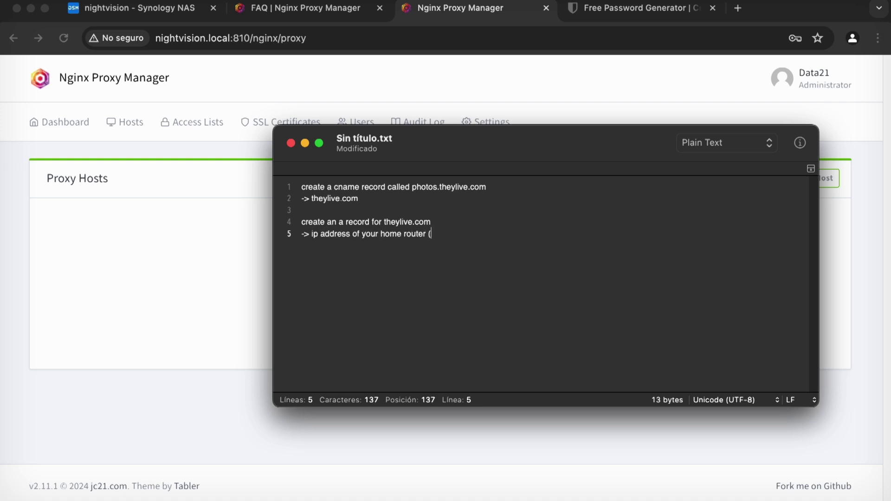
pyautogui.write('googling "what is my ip ad')
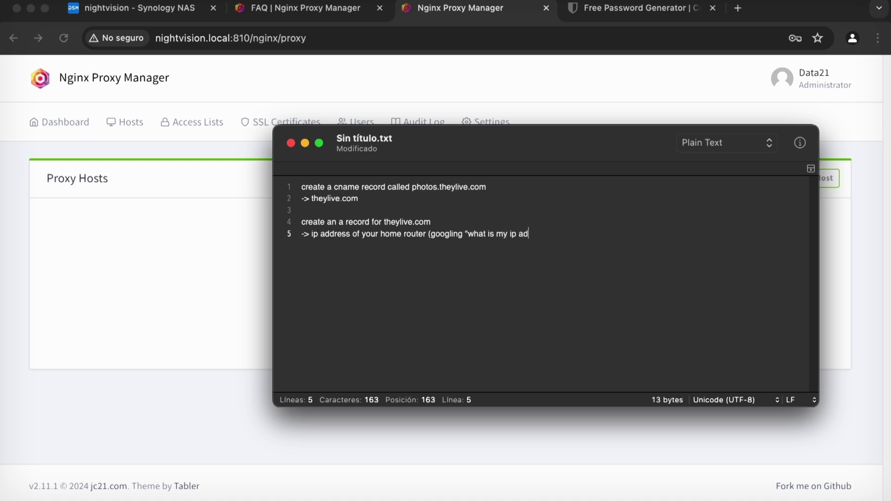
pyautogui.write('dress")')
# Add an 'in your home router' section: 80 -> synology's port 800, 443 -> synology's port 4430.
pyautogui.press('Return')
pyautogui.press('Return')
pyautogui.write('in your home router')
pyautogui.press('Return')
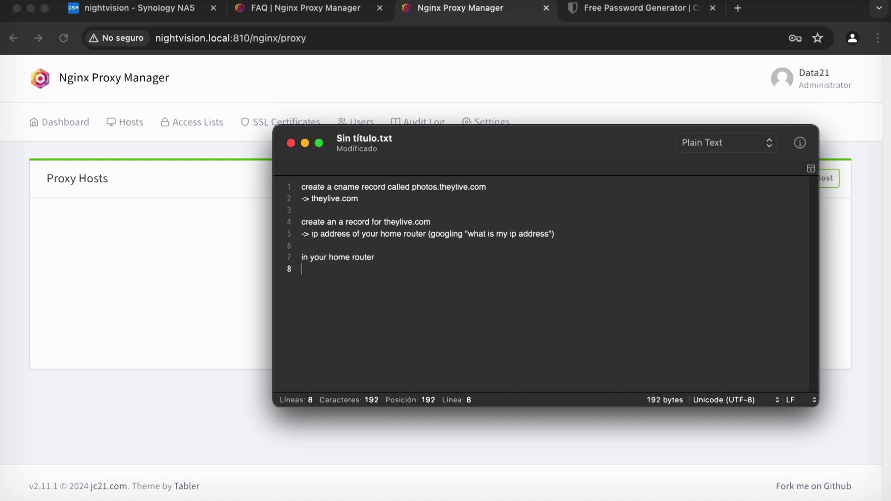
pyautogui.write("80 -> synology's")
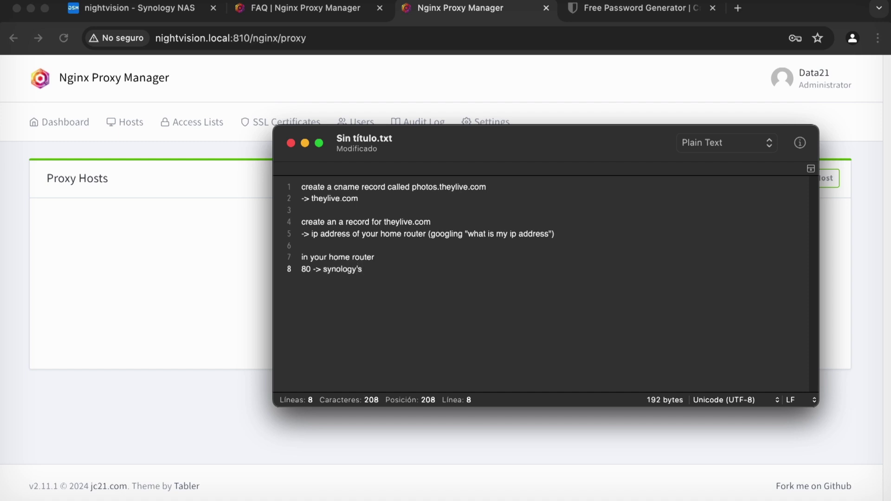
pyautogui.write(' oprt')
pyautogui.press('BackSpace')
pyautogui.press('BackSpace')
pyautogui.press('BackSpace')
pyautogui.press('BackSpace')
pyautogui.press('BackSpace')
pyautogui.write('port 800')
pyautogui.press('Return')
pyautogui.write("443 -> synology's port 4430")
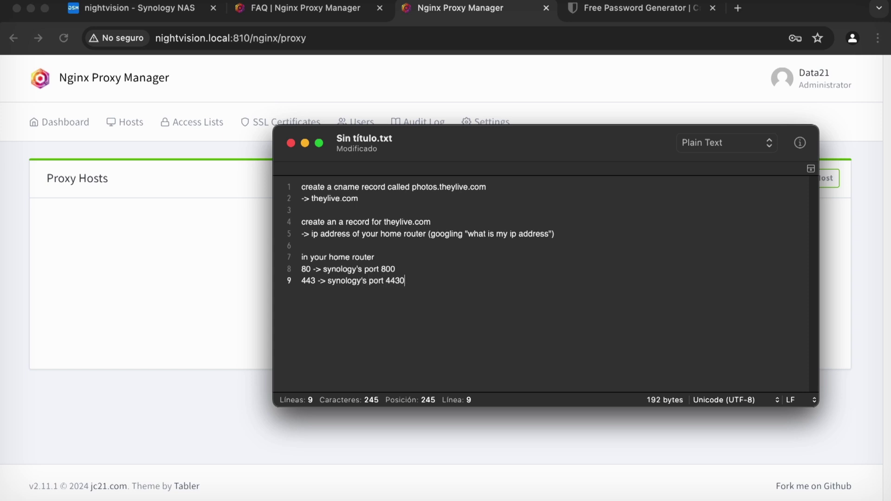
pyautogui.press('Return')
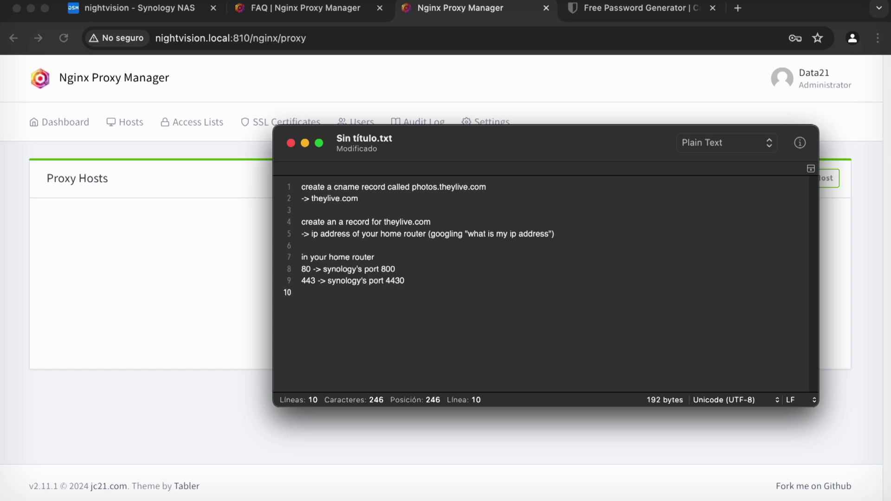
# Review the port 800 and 4430 forwarding lines in the CotEditor notes.
pyautogui.tripleClick(359, 260)
pyautogui.doubleClick(404, 271)
pyautogui.click(420, 272)
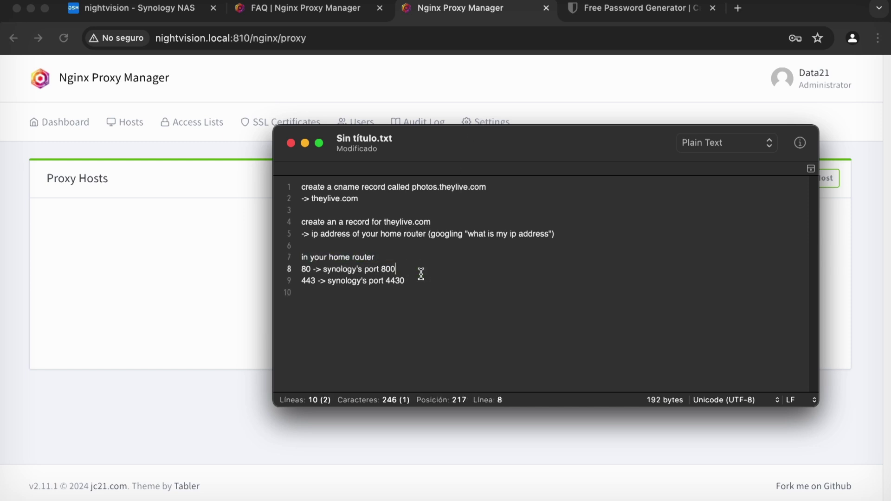
pyautogui.tripleClick(439, 280)
pyautogui.click(440, 281)
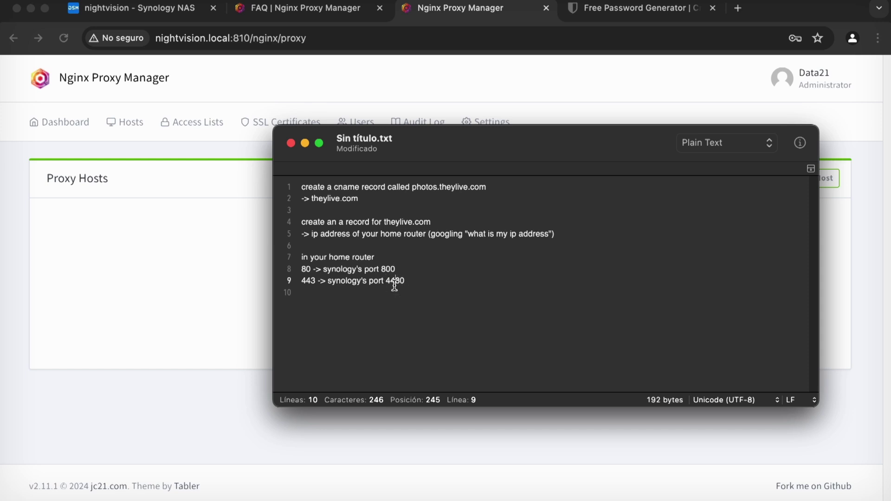
pyautogui.doubleClick(392, 281)
# Close File Station and check the 800 and 4430 host ports in the nginx-proxy-manager YAML.
pyautogui.click(131, 8)
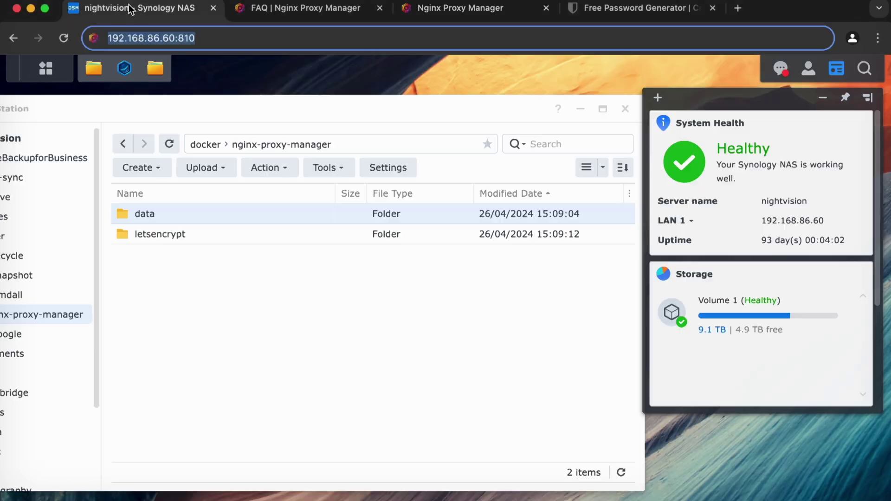
pyautogui.click(625, 109)
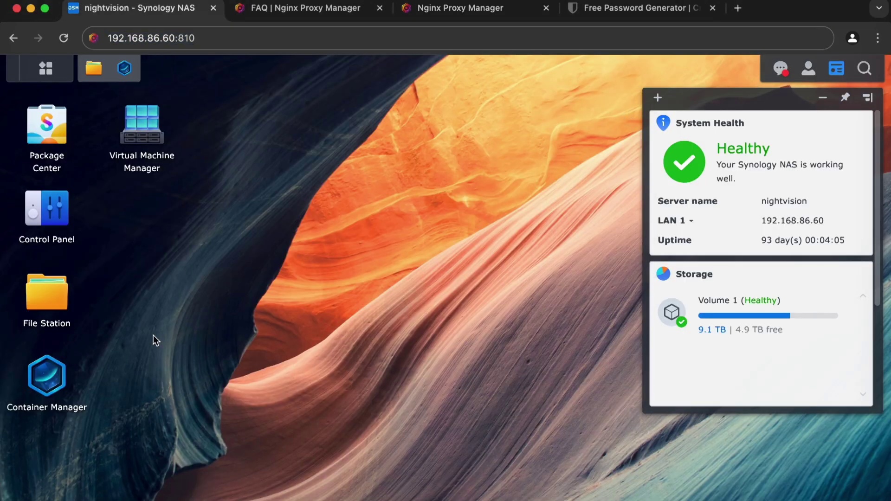
pyautogui.click(49, 379)
pyautogui.doubleClick(457, 275)
pyautogui.doubleClick(464, 303)
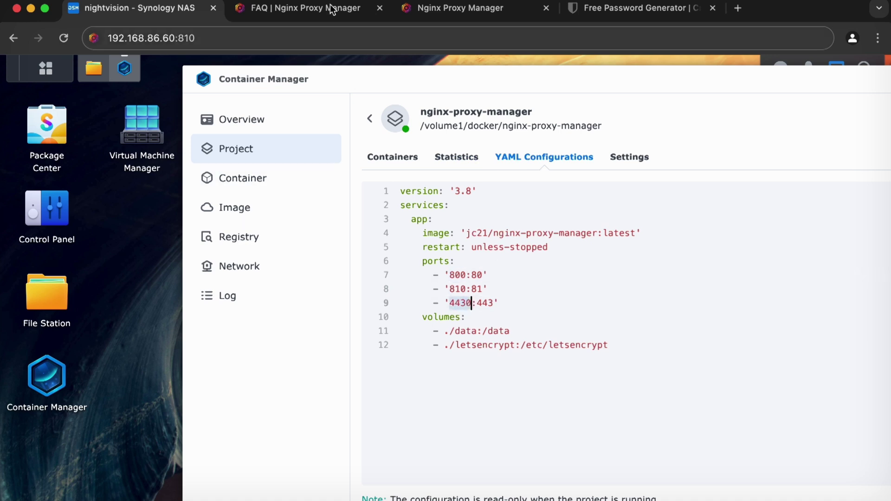
# Compare with the notes, then return to the empty Proxy Hosts page at nightvision.local:810.
pyautogui.click(417, 10)
pyautogui.click(595, 10)
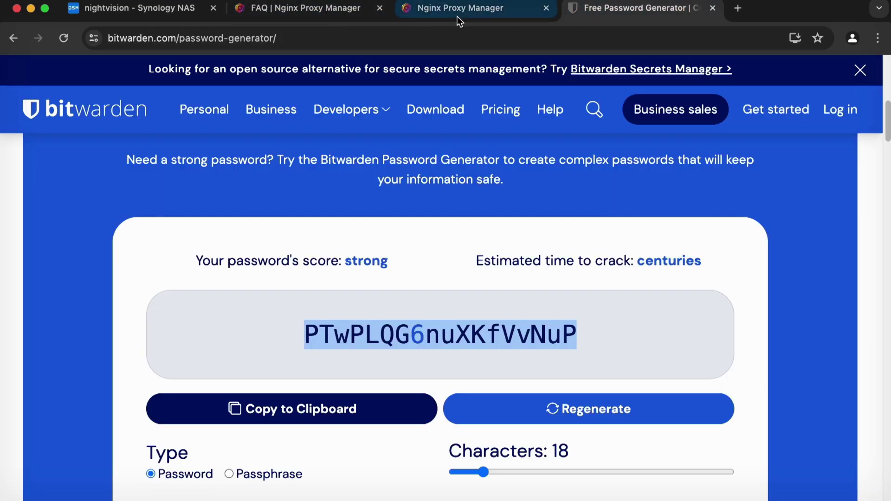
pyautogui.click(315, 10)
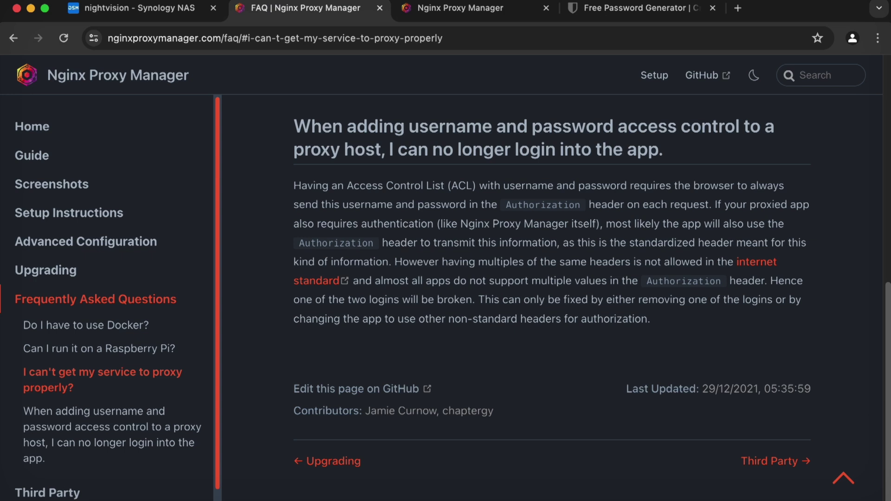
pyautogui.press('super+Tab')
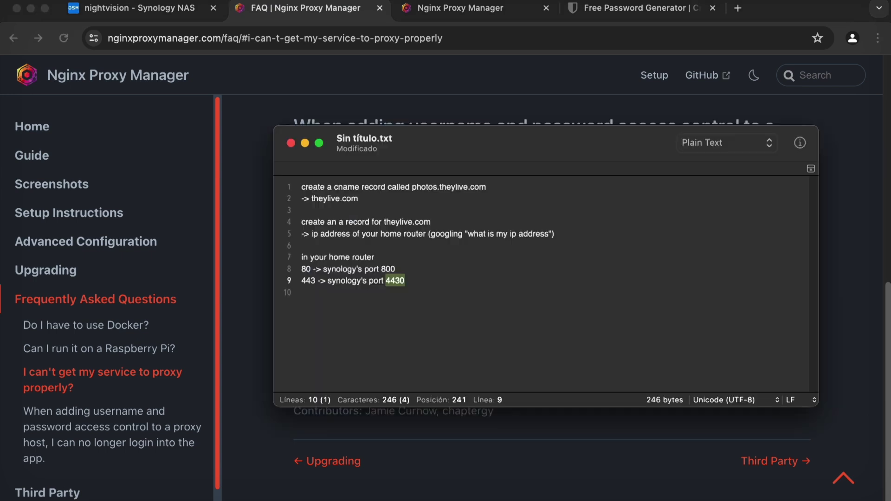
pyautogui.click(397, 268)
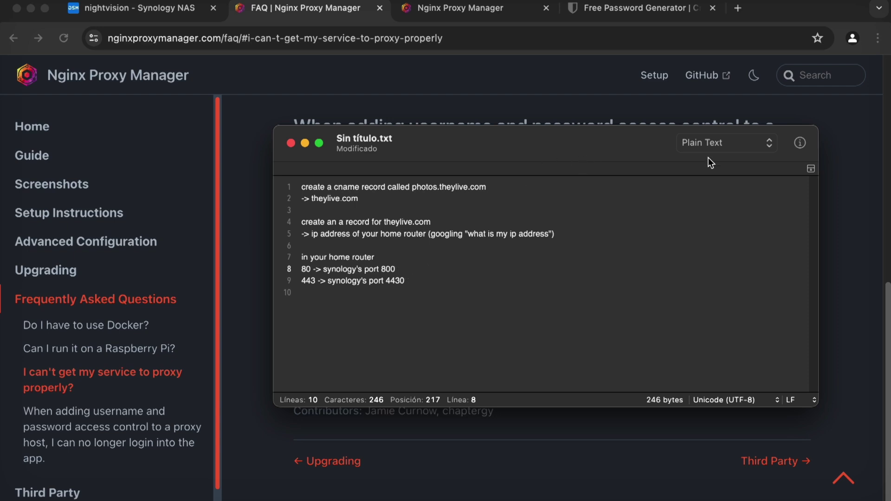
pyautogui.click(444, 9)
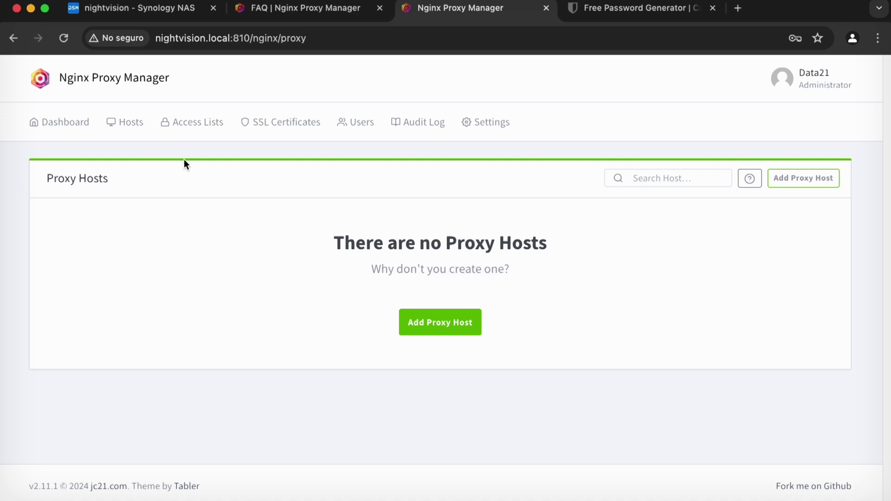
# Start a new proxy host and look up the running container names in Container Manager.
pyautogui.click(459, 328)
pyautogui.click(419, 249)
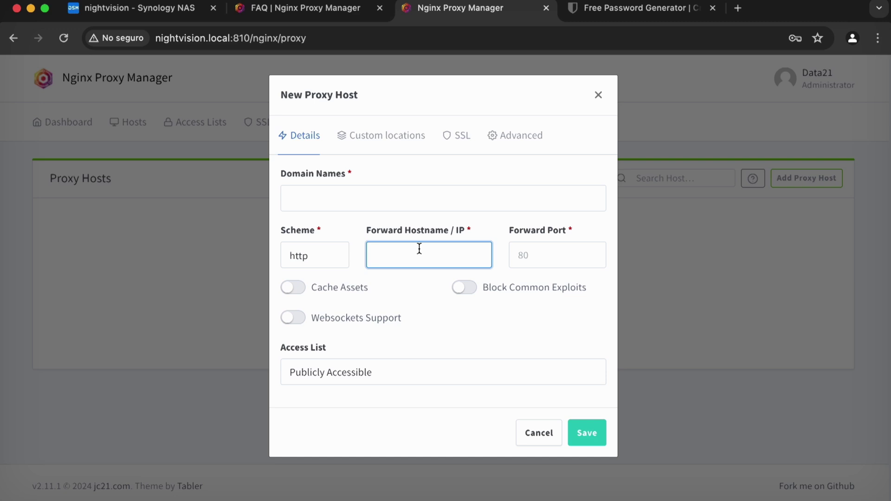
pyautogui.click(175, 8)
pyautogui.moveTo(817, 88); pyautogui.dragTo(715, 91)
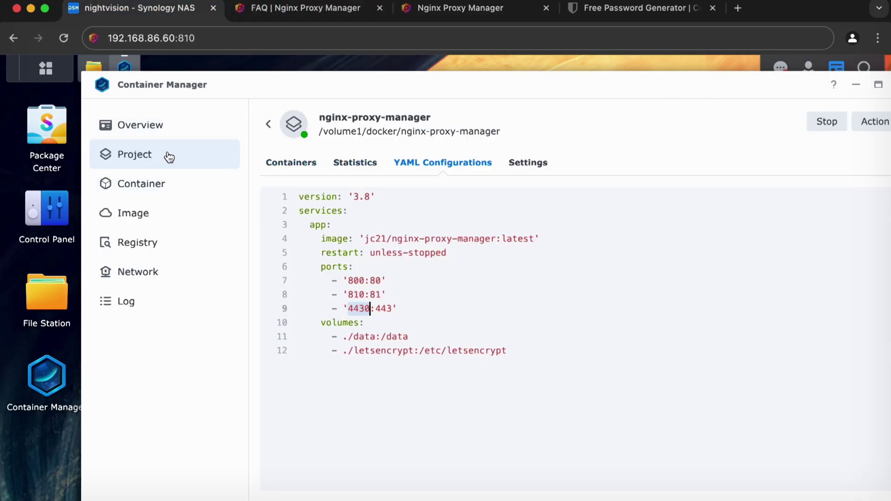
pyautogui.click(169, 157)
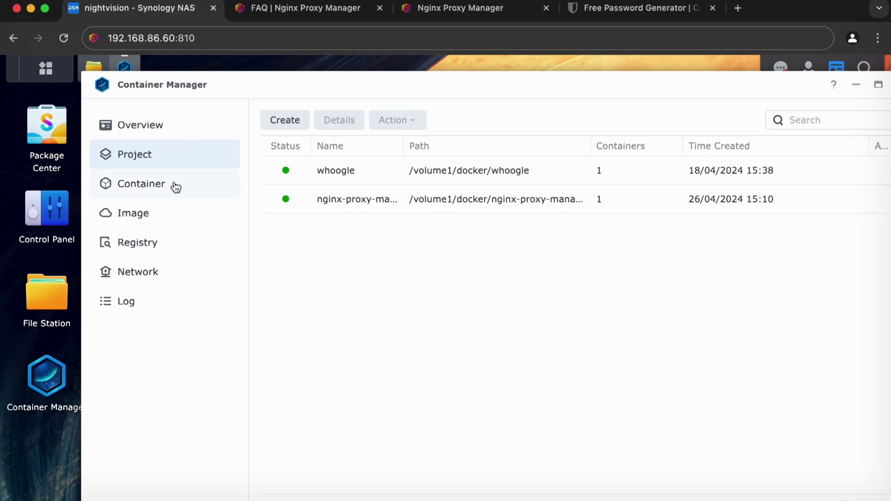
pyautogui.click(134, 191)
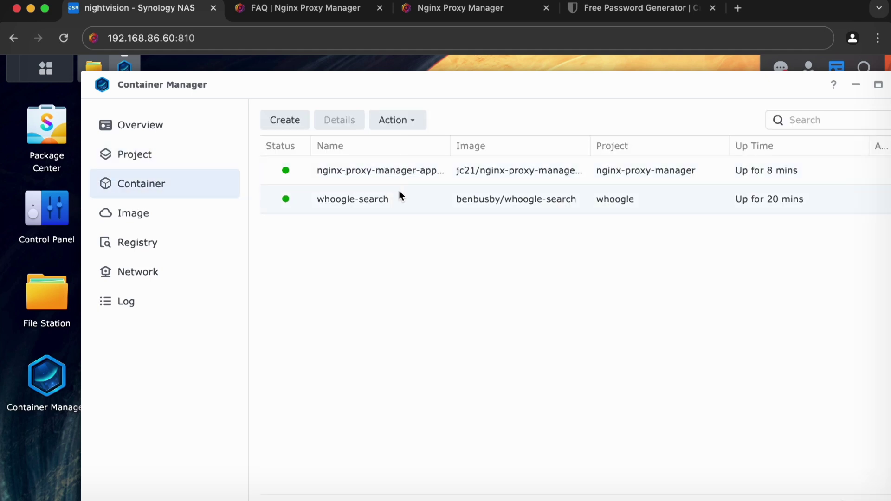
pyautogui.moveTo(529, 92); pyautogui.dragTo(489, 91)
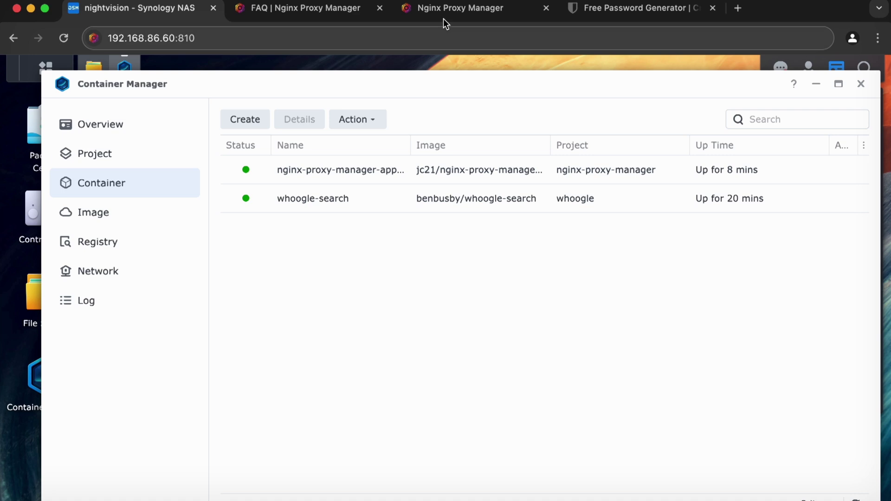
# Enter whoogle-search as the forward hostname with forward port 15000.
pyautogui.click(436, 9)
pyautogui.write('whoogle-search')
pyautogui.press('Tab')
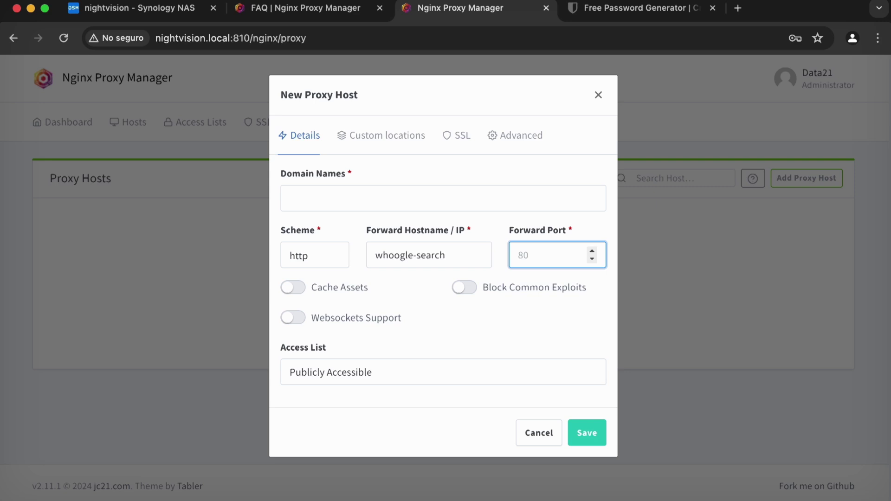
pyautogui.write('15000')
# Confirm Whoogle loads at nightvision.local:15000 in another browser tab.
pyautogui.click(646, 13)
pyautogui.click(559, 37)
pyautogui.write('ni')
pyautogui.press('Right')
pyautogui.write(':15000')
pyautogui.press('Return')
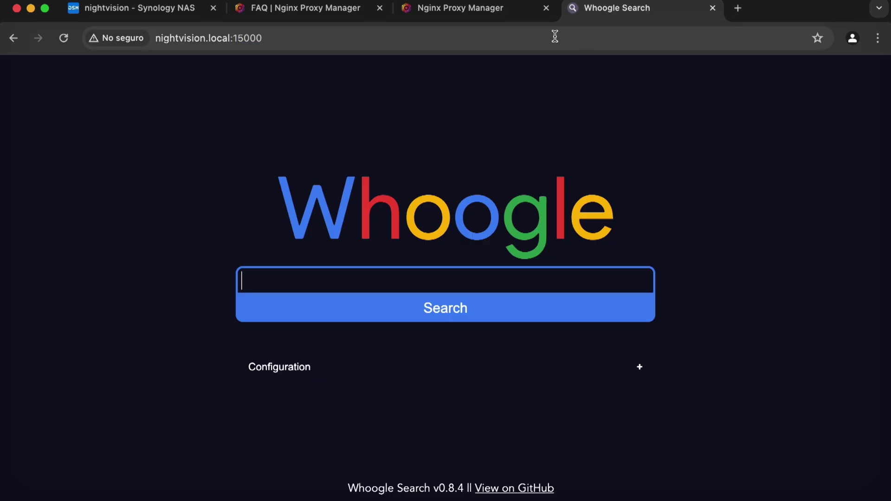
pyautogui.click(440, 16)
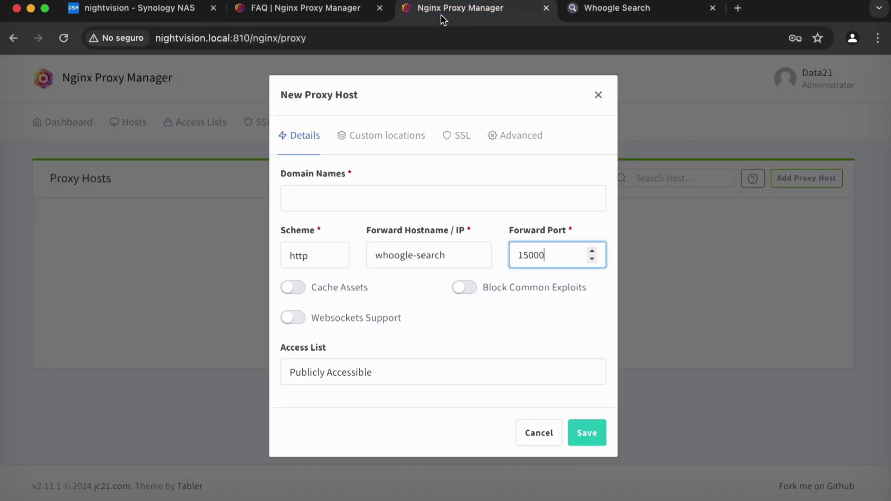
pyautogui.click(596, 8)
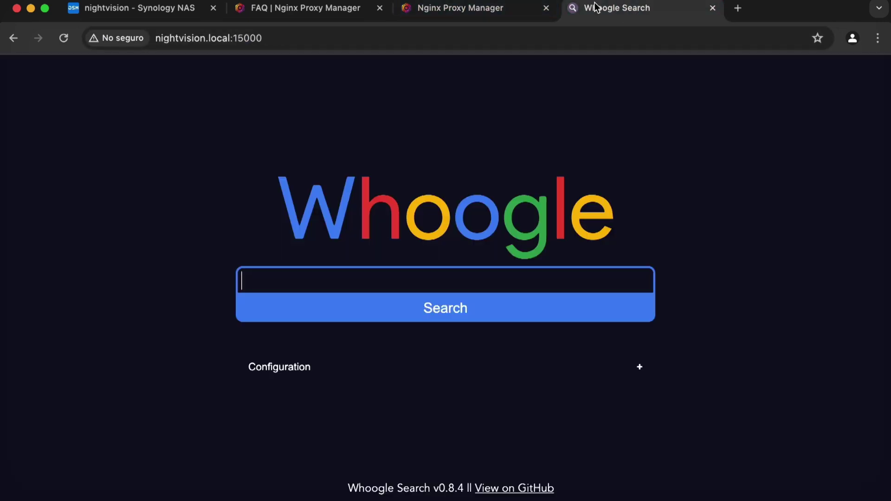
pyautogui.click(488, 9)
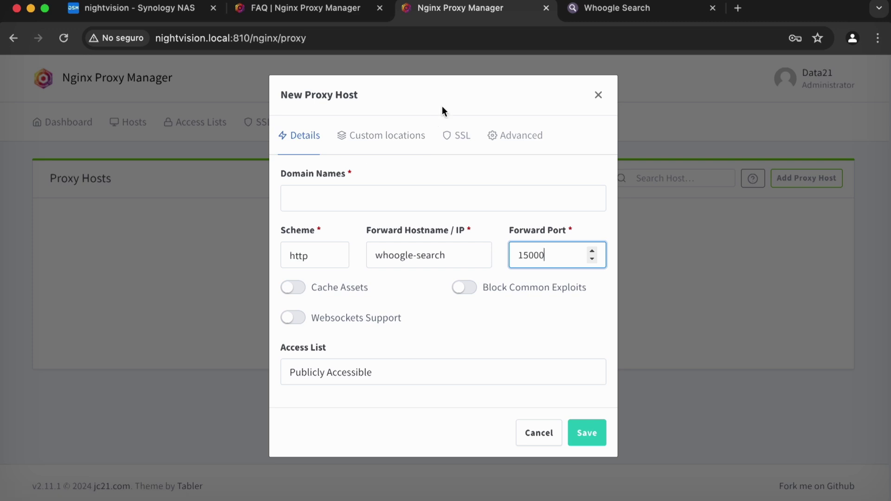
pyautogui.click(149, 6)
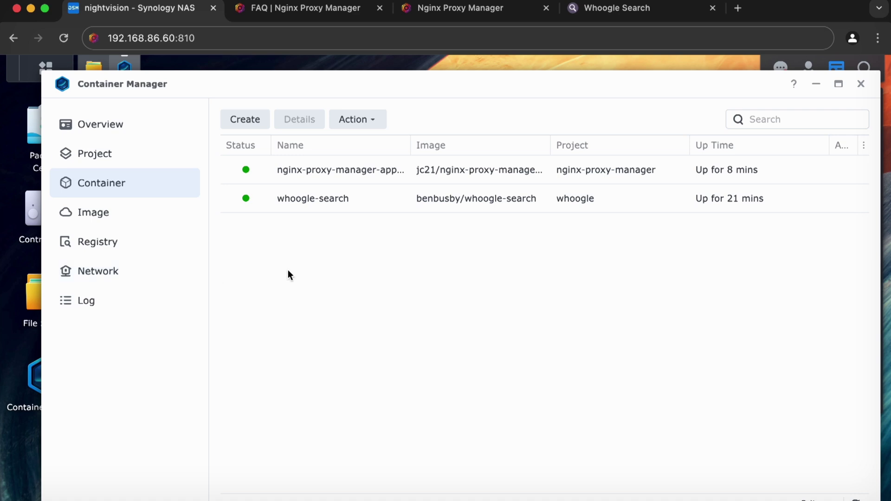
# Open the Docker networks list in Container Manager.
pyautogui.click(168, 270)
pyautogui.click(158, 245)
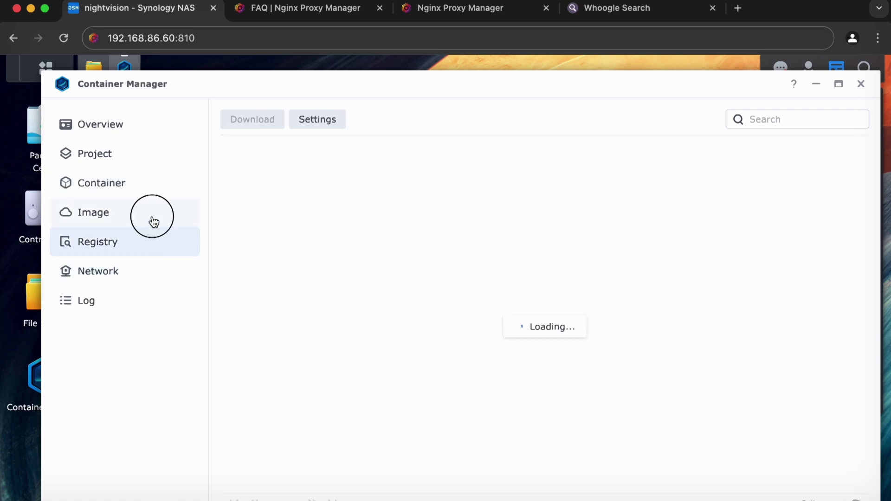
pyautogui.click(153, 214)
pyautogui.click(156, 183)
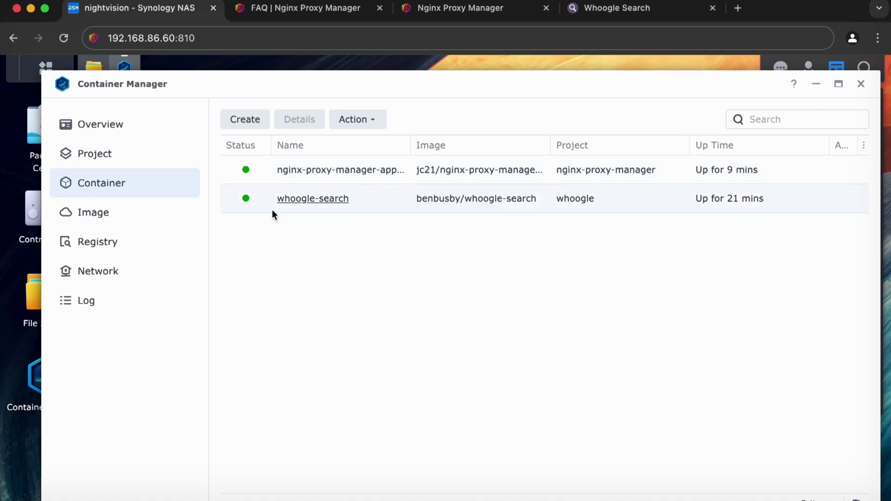
pyautogui.click(133, 279)
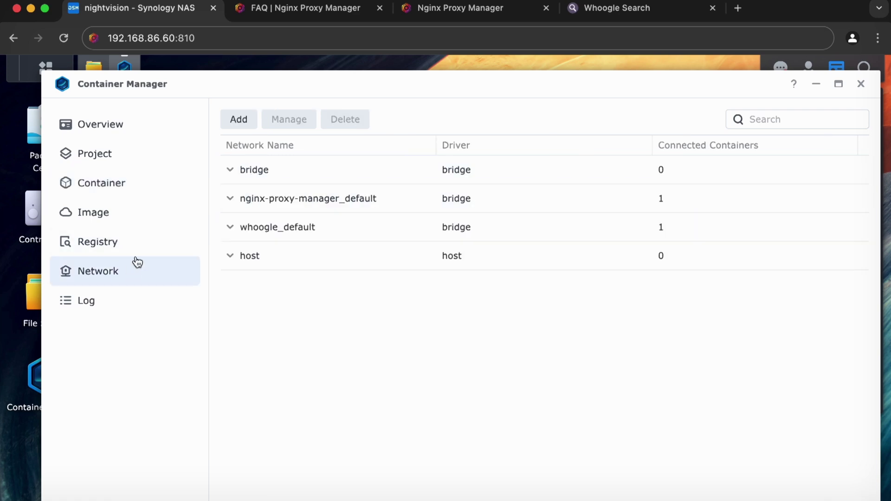
# Select the whoogle_default network and open the Create network dialog.
pyautogui.click(621, 13)
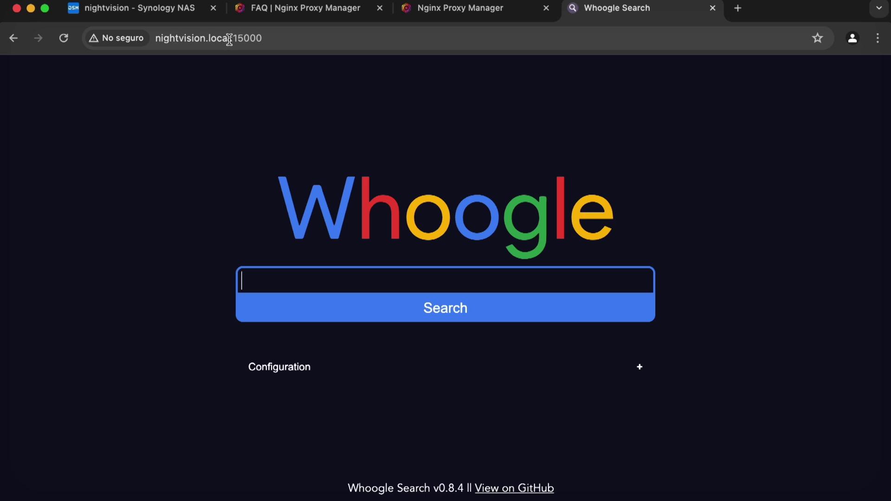
pyautogui.click(449, 17)
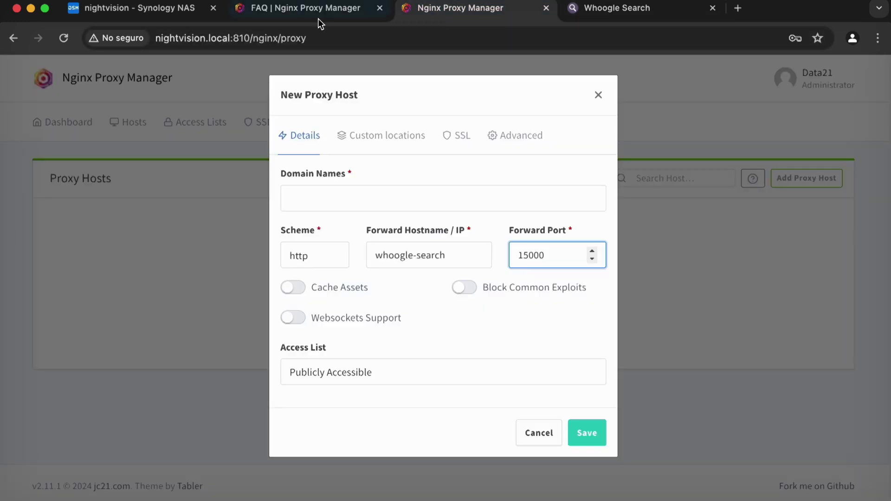
pyautogui.click(316, 17)
pyautogui.click(427, 15)
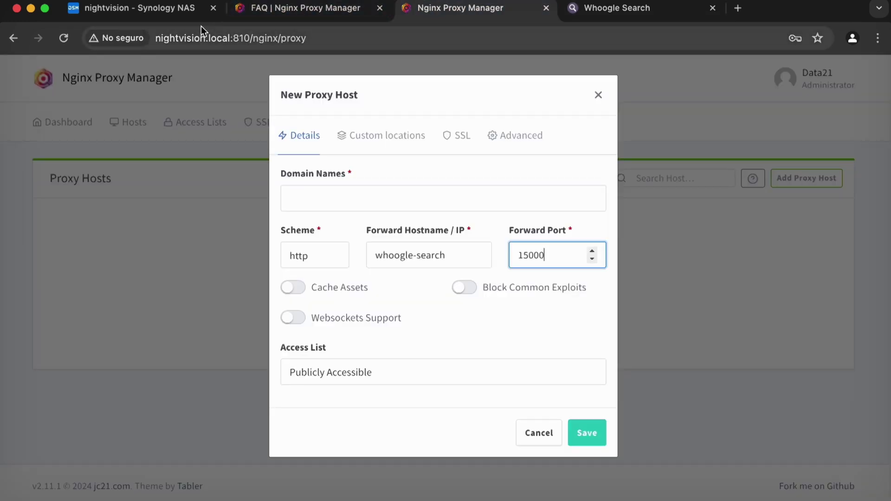
pyautogui.click(160, 11)
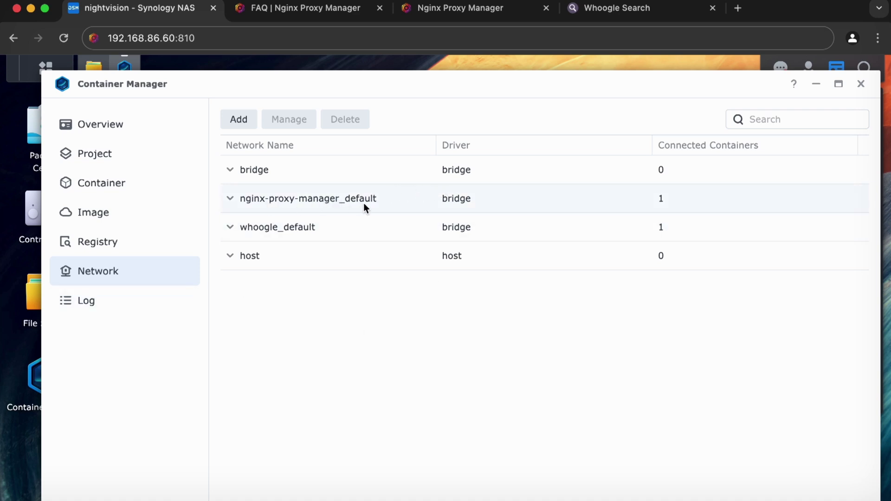
pyautogui.click(334, 227)
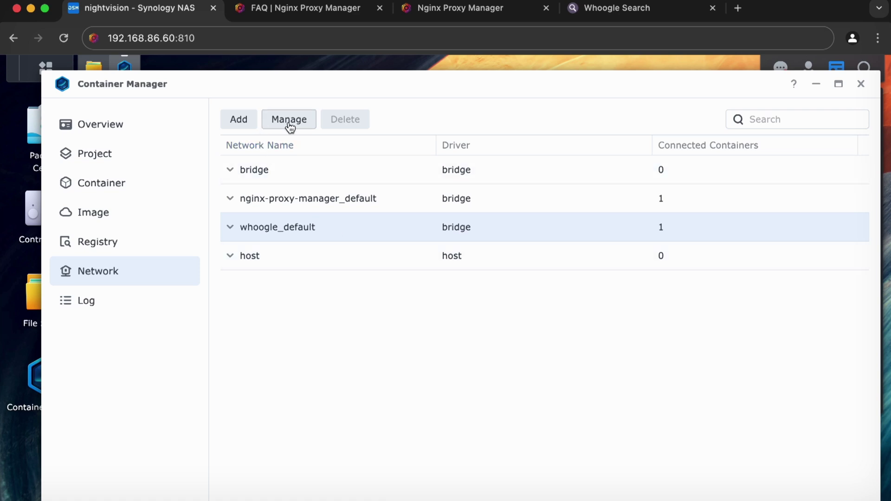
pyautogui.click(247, 125)
# Create a bridge network named roddy-piper with default settings and select it.
pyautogui.click(448, 157)
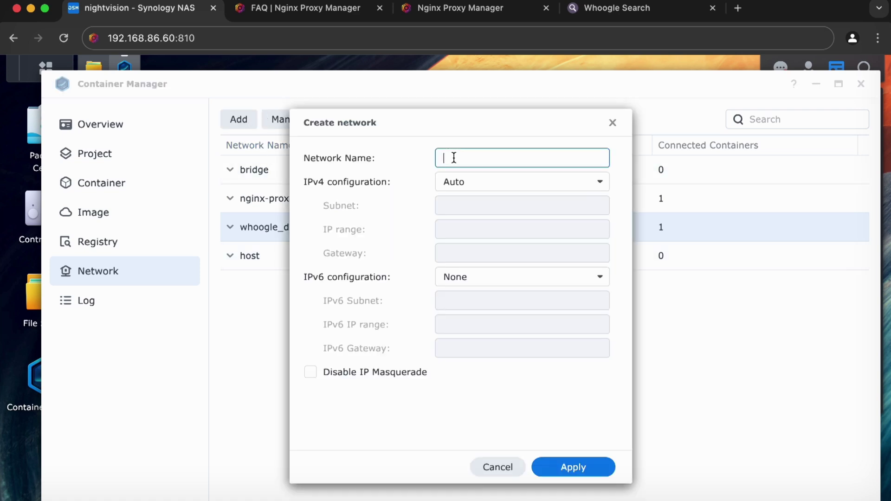
pyautogui.write('volumedata21')
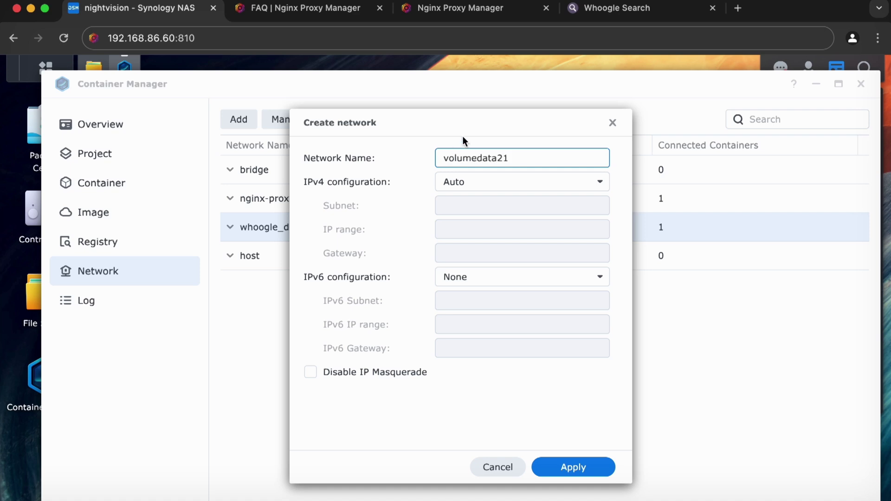
pyautogui.doubleClick(521, 160)
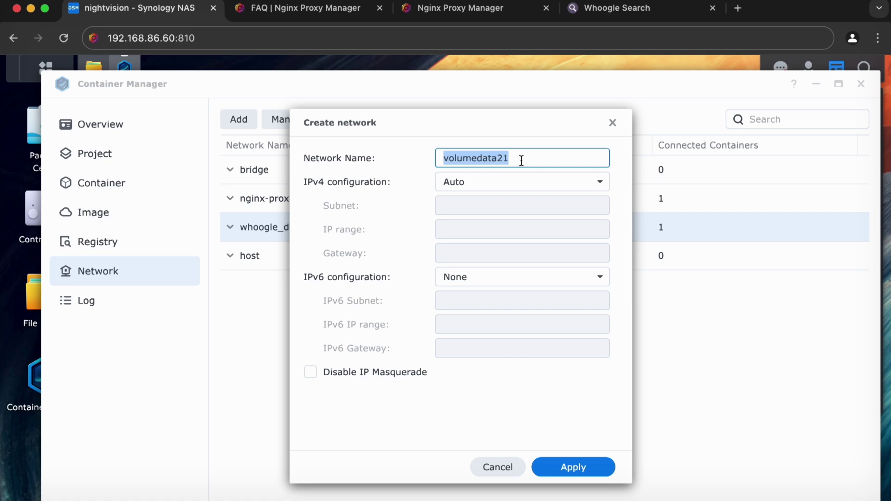
pyautogui.press('super+Tab')
pyautogui.press('super+Tab')
pyautogui.write('roddy')
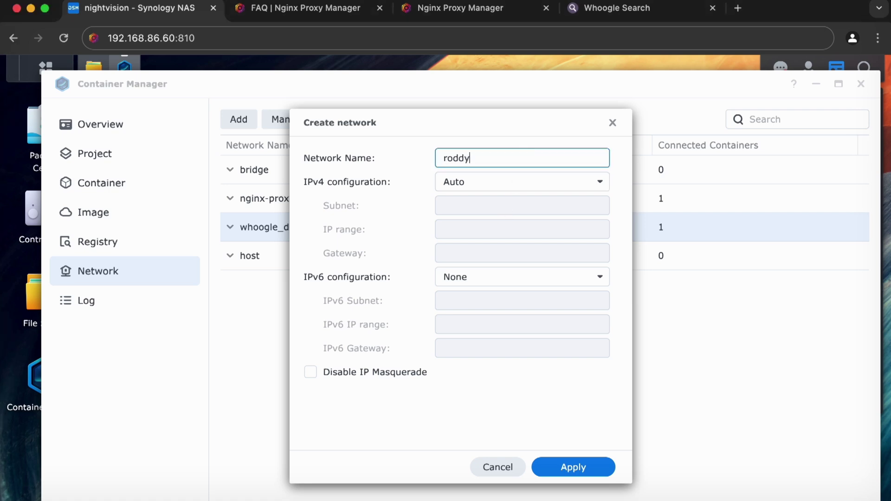
pyautogui.write('-piper')
pyautogui.click(588, 461)
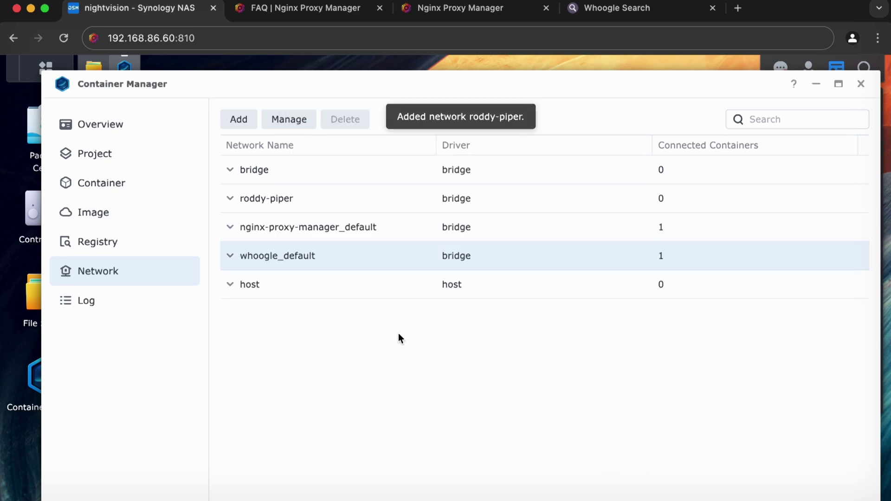
pyautogui.click(303, 199)
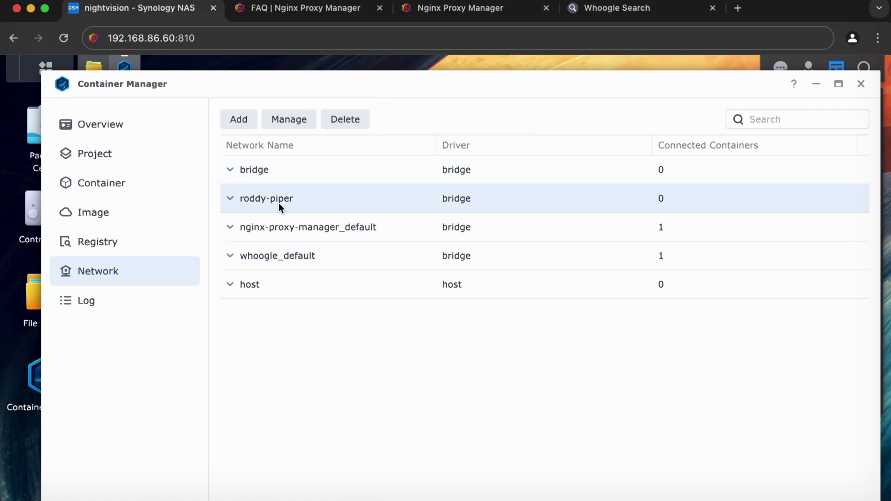
# Connect nginx-proxy-manager-app-1 and whoogle-search to the roddy-piper network.
pyautogui.click(287, 118)
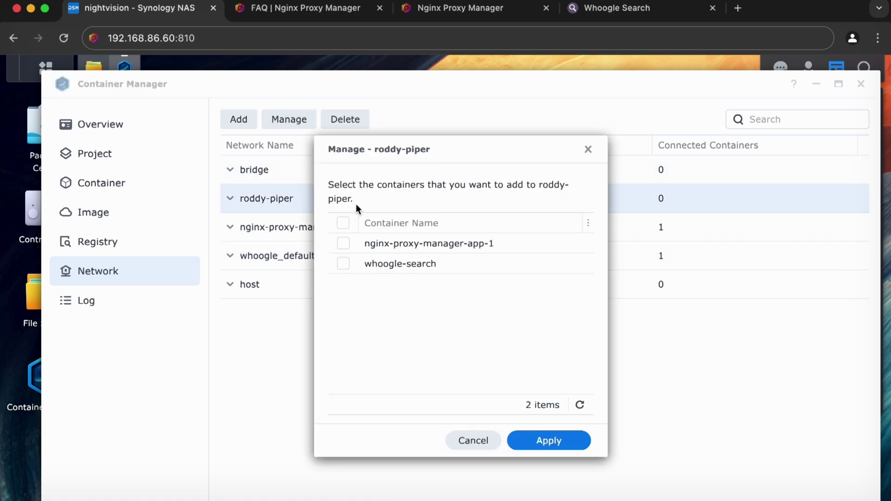
pyautogui.click(343, 244)
pyautogui.click(343, 264)
pyautogui.click(553, 441)
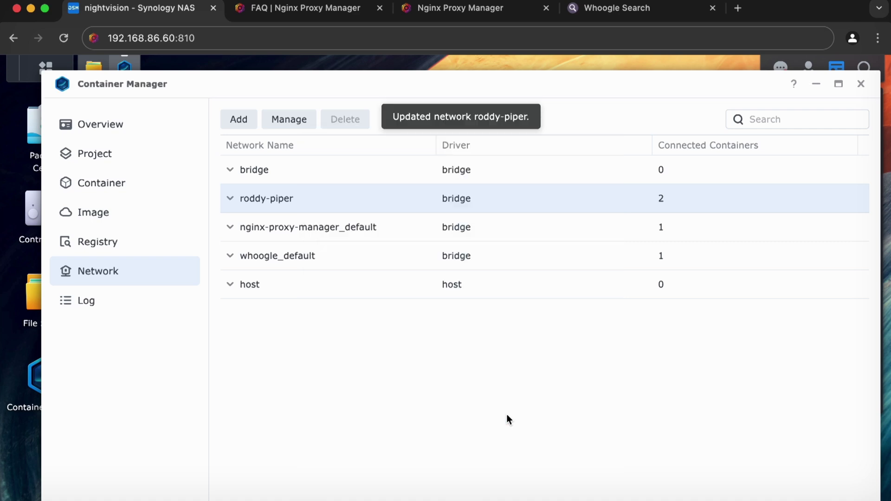
# Inspect the whoogle_default, roddy-piper and nginx-proxy-manager_default networks, then select whoogle-search among containers.
pyautogui.click(327, 259)
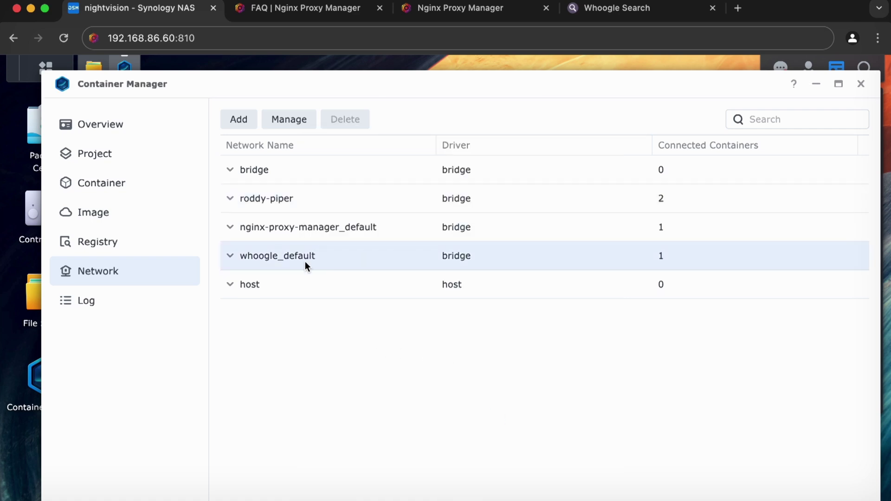
pyautogui.click(317, 199)
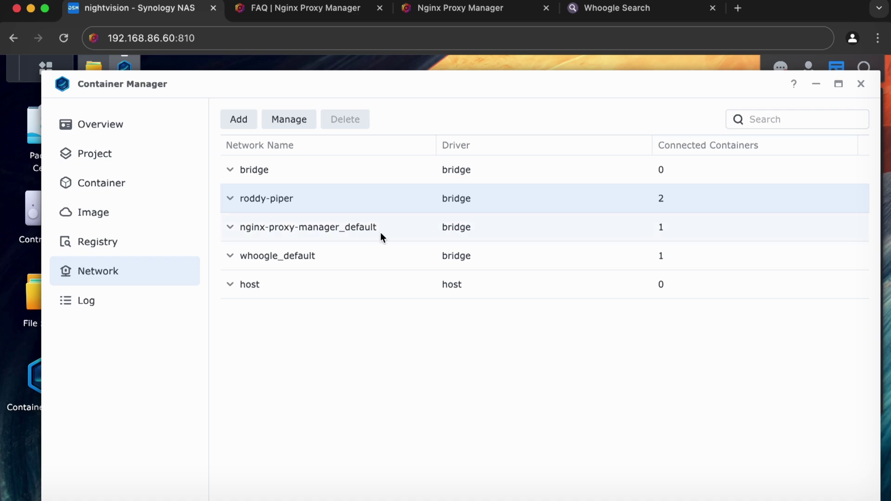
pyautogui.click(401, 232)
pyautogui.click(356, 264)
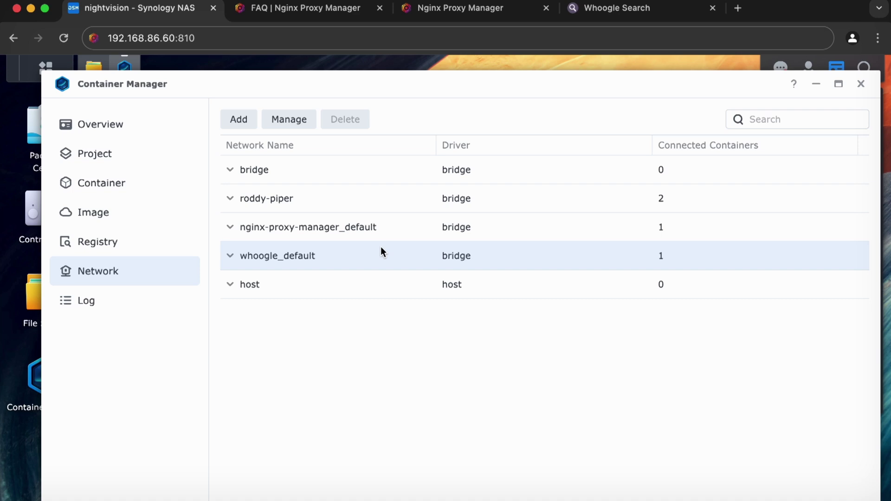
pyautogui.click(134, 191)
pyautogui.click(411, 204)
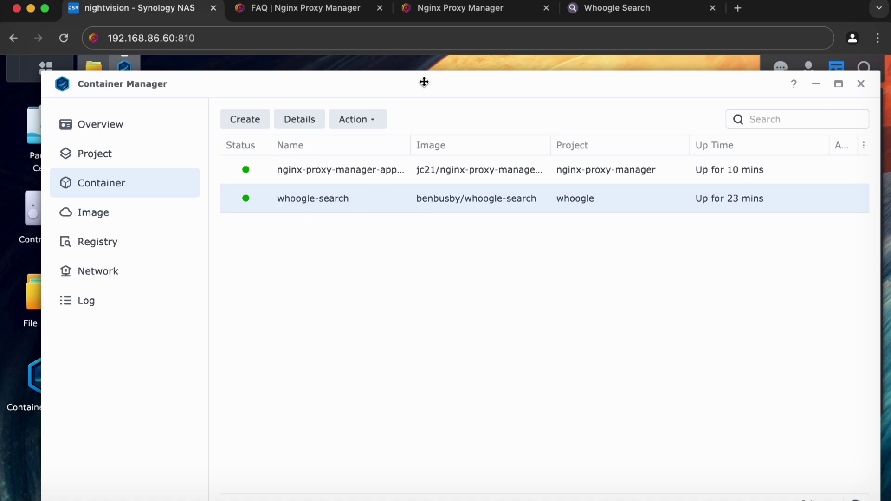
# Review the forward hostname whoogle-search and port 15000 in the New Proxy Host form.
pyautogui.click(466, 8)
pyautogui.moveTo(452, 255); pyautogui.dragTo(372, 253)
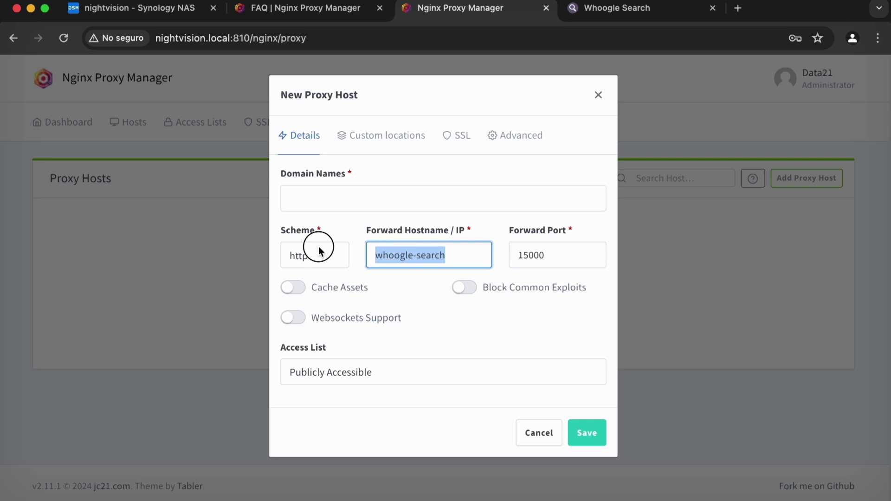
pyautogui.click(455, 252)
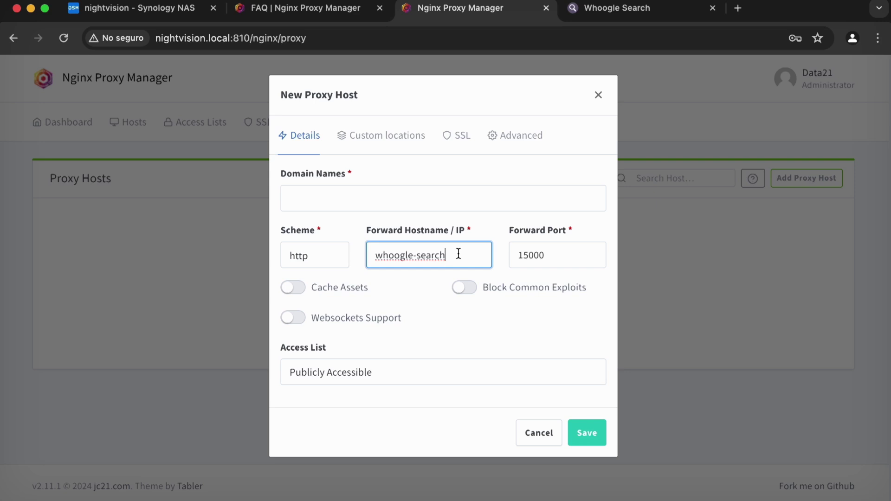
pyautogui.click(575, 257)
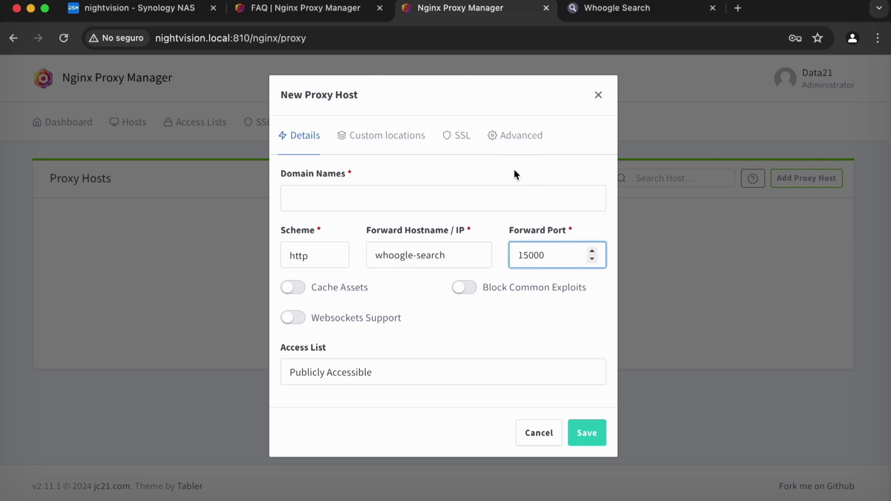
# Glance at the Whoogle and FAQ tabs, then show Container Manager's Project list.
pyautogui.click(607, 8)
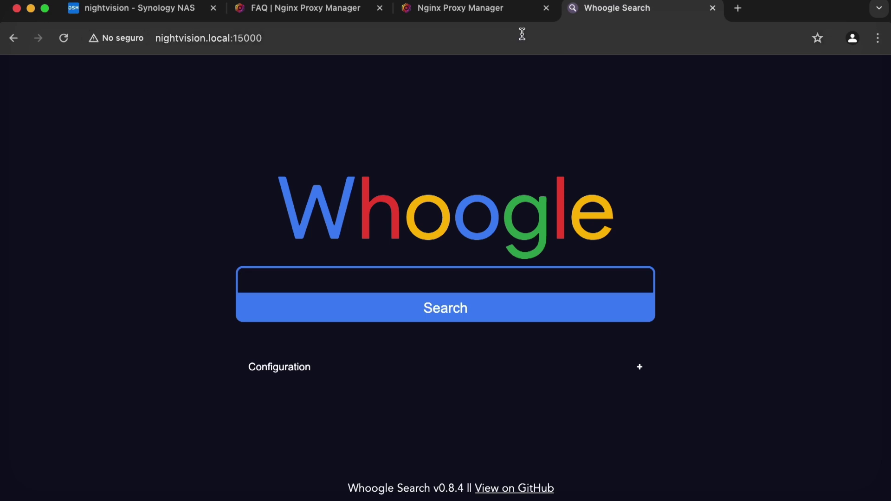
pyautogui.click(499, 8)
pyautogui.click(302, 10)
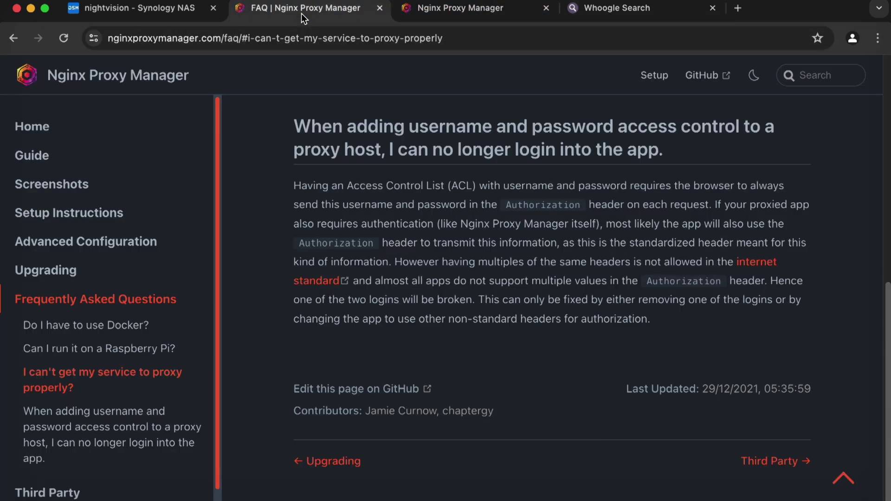
pyautogui.click(148, 13)
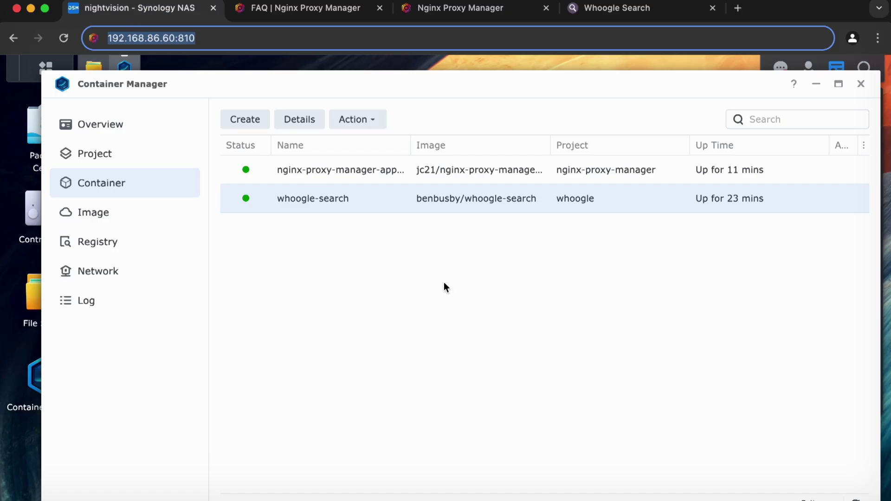
pyautogui.click(171, 186)
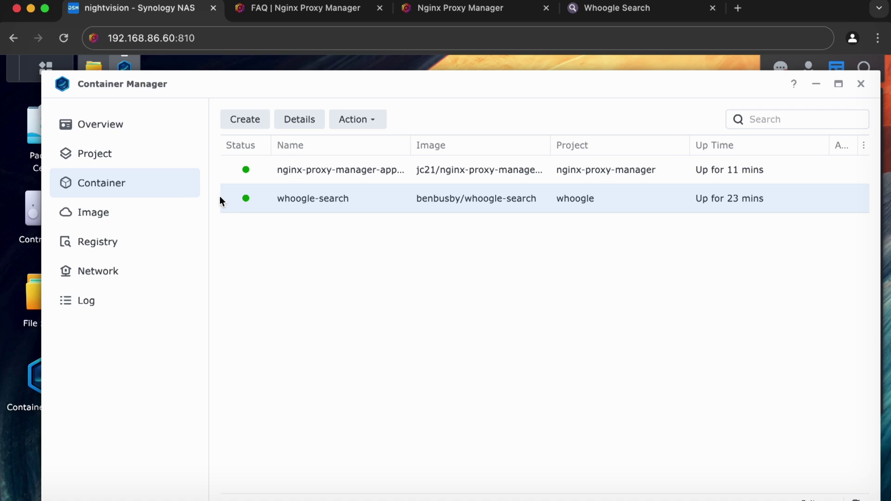
pyautogui.click(126, 154)
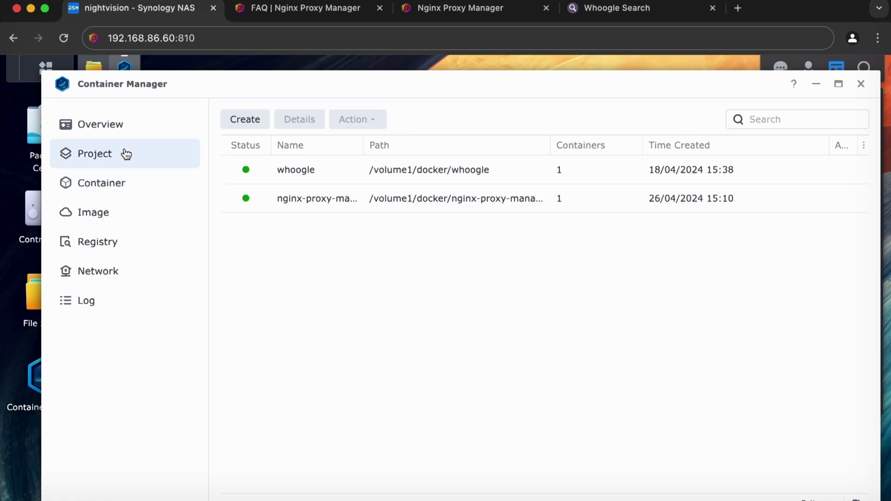
# In the whoogle project's YAML, locate the 15000:5000 mapping and identify 5000 as the container port.
pyautogui.doubleClick(336, 168)
pyautogui.click(400, 163)
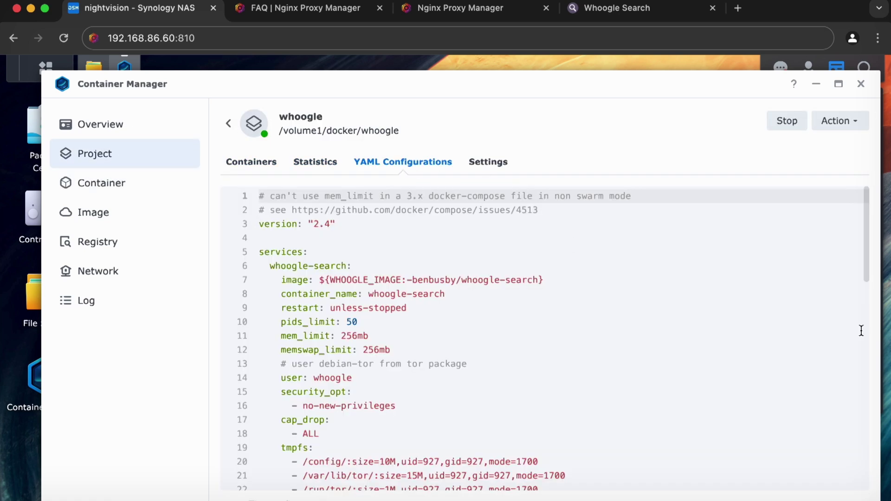
pyautogui.moveTo(866, 195); pyautogui.dragTo(879, 358)
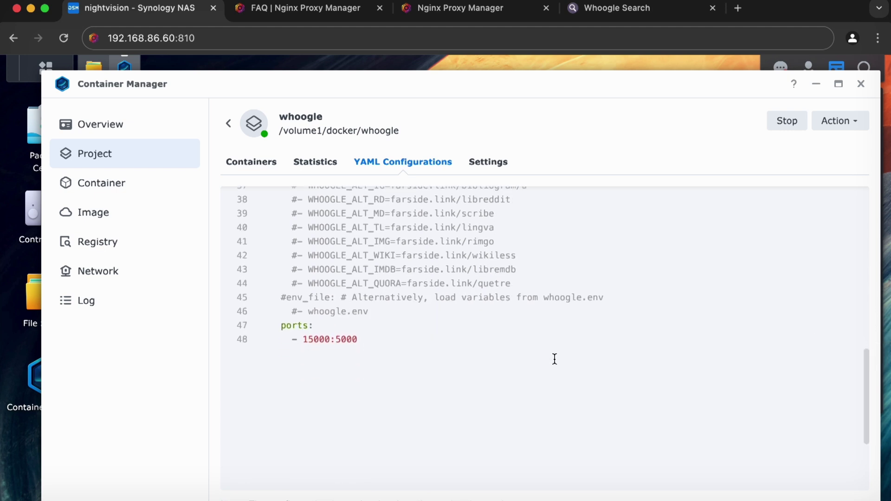
pyautogui.doubleClick(308, 339)
pyautogui.doubleClick(348, 340)
pyautogui.click(347, 340)
pyautogui.doubleClick(348, 340)
pyautogui.click(348, 340)
pyautogui.doubleClick(348, 340)
pyautogui.click(313, 339)
pyautogui.doubleClick(314, 340)
pyautogui.doubleClick(348, 339)
pyautogui.click(329, 12)
pyautogui.click(450, 12)
# Change the forward port to 5000, keeping the scheme as http.
pyautogui.doubleClick(548, 247)
pyautogui.write('5000')
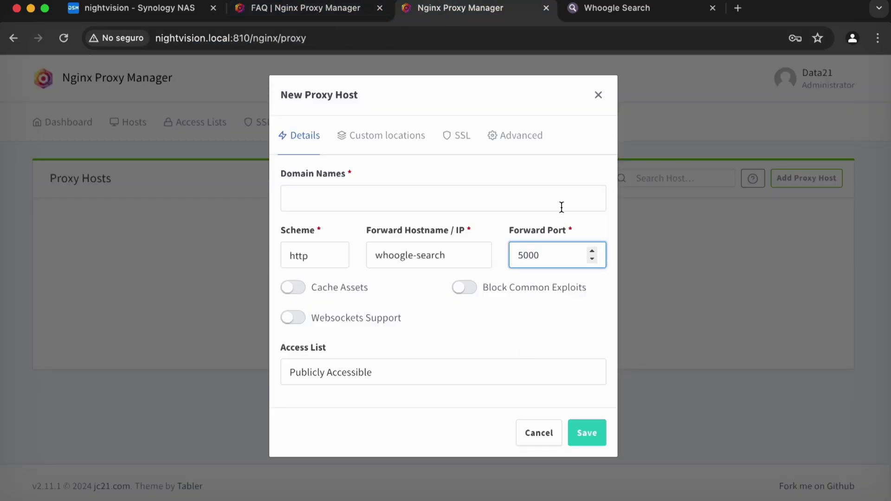
pyautogui.click(324, 257)
pyautogui.click(335, 233)
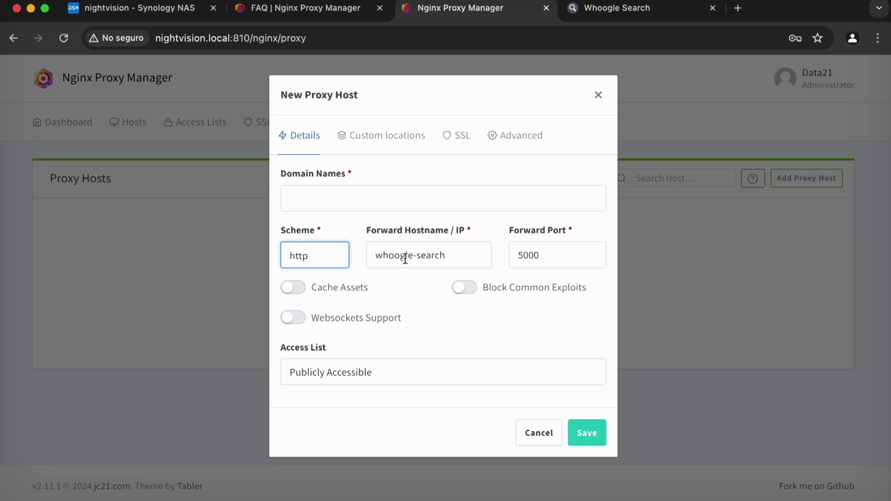
# Recheck the scheme, hostname and port fields, then close the form without saving.
pyautogui.click(541, 257)
pyautogui.click(339, 254)
pyautogui.click(480, 248)
pyautogui.click(479, 253)
pyautogui.click(495, 235)
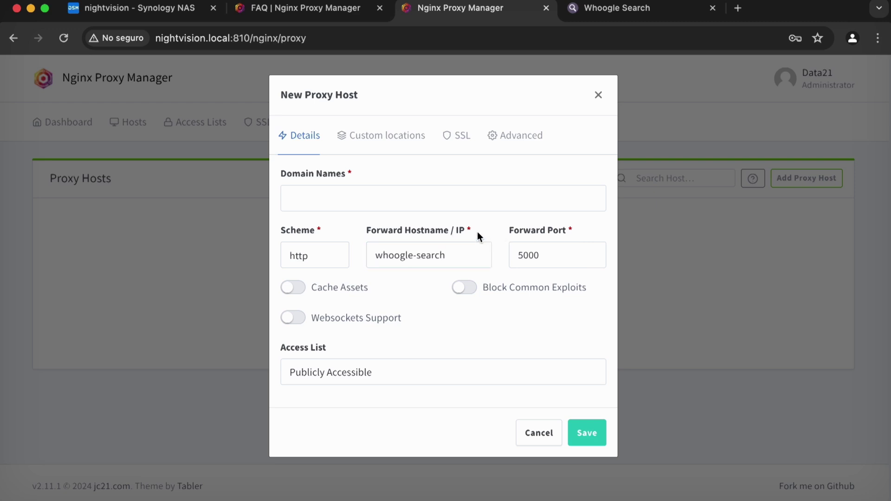
pyautogui.click(471, 248)
pyautogui.click(583, 252)
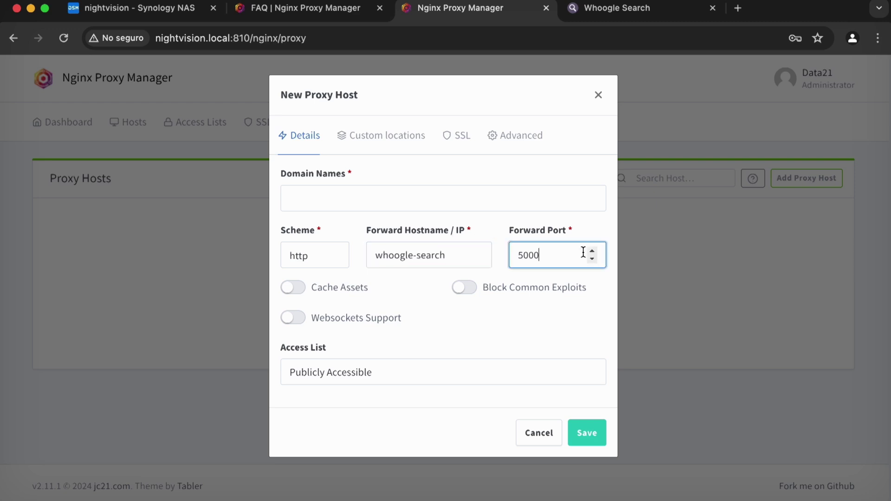
pyautogui.click(463, 253)
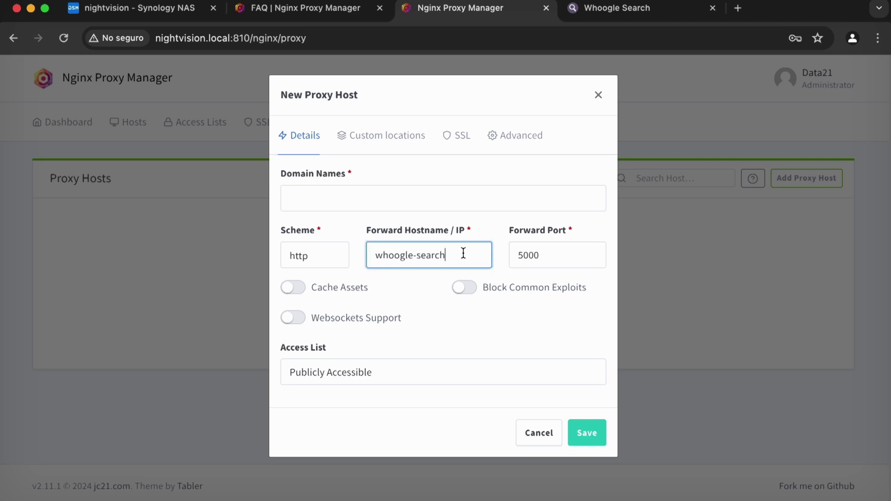
pyautogui.click(598, 95)
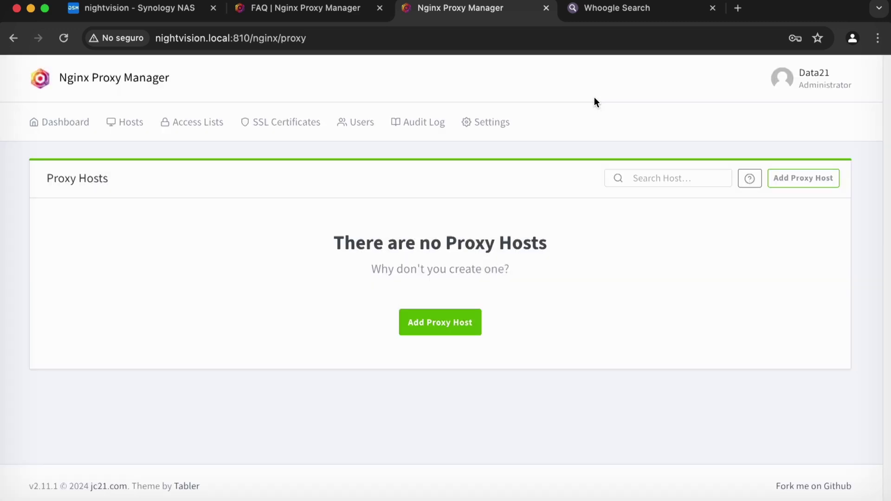